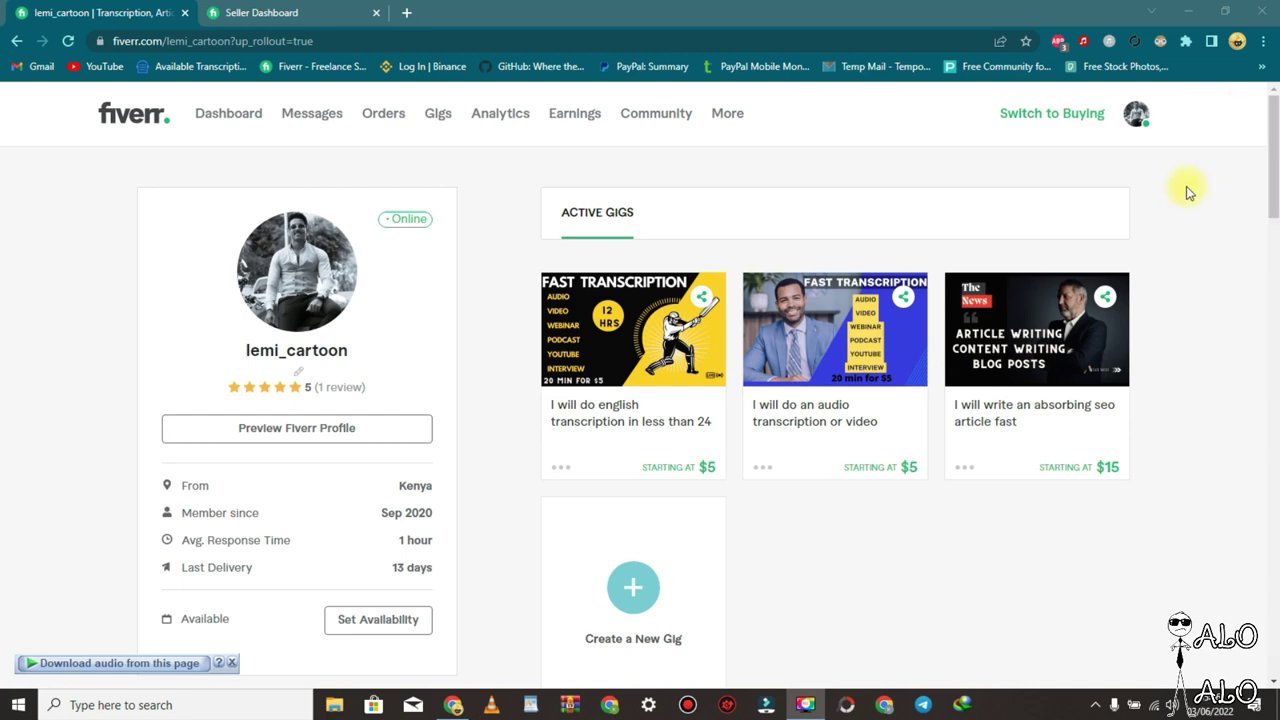
Start a blank new gig from the seller account page.
left_click(1137, 116)
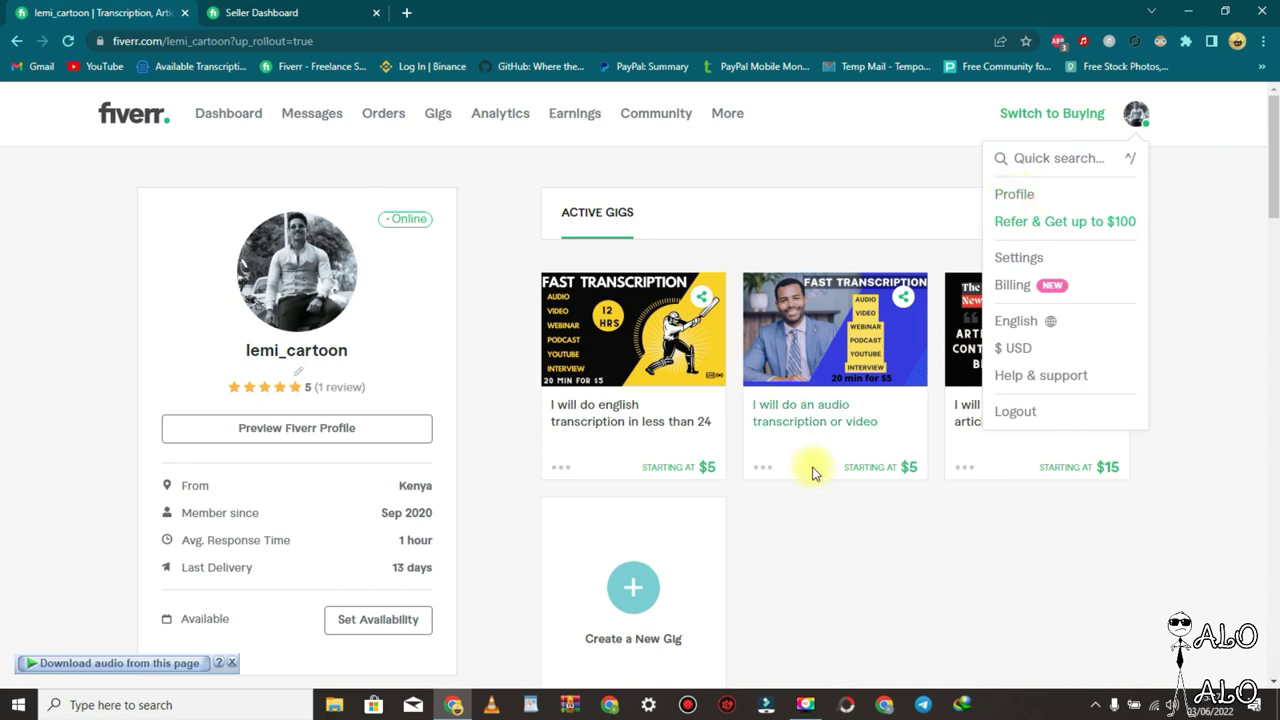
left_click(834, 578)
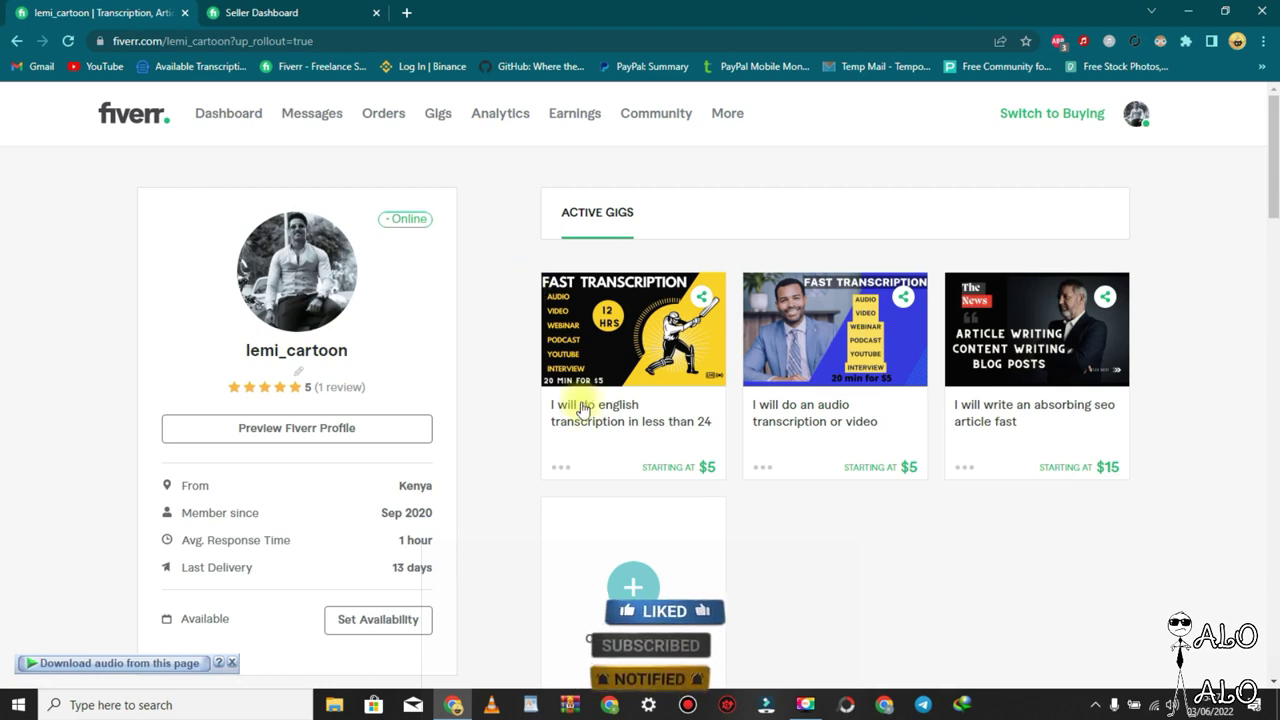
scroll(614, 437, "down", 3)
left_click(636, 287)
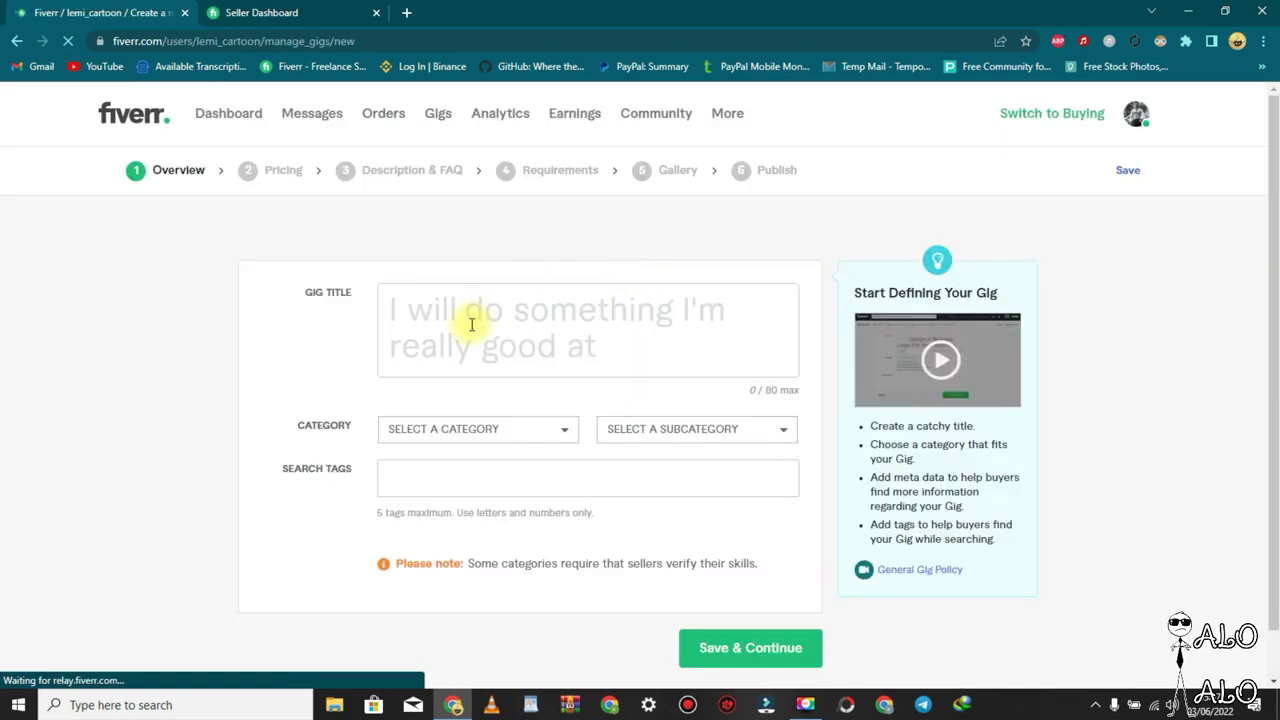
Select the Gig Title field, then bring the Seller Dashboard tab into view.
left_click(471, 325)
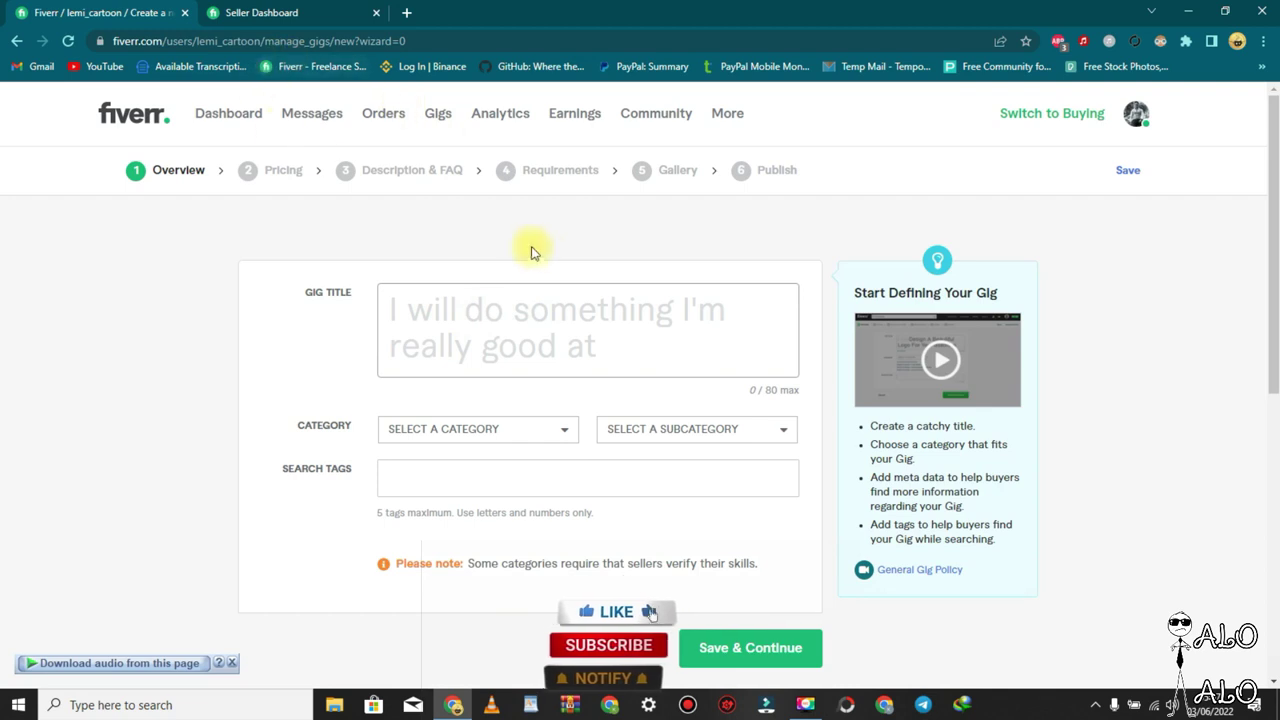
left_click(408, 293)
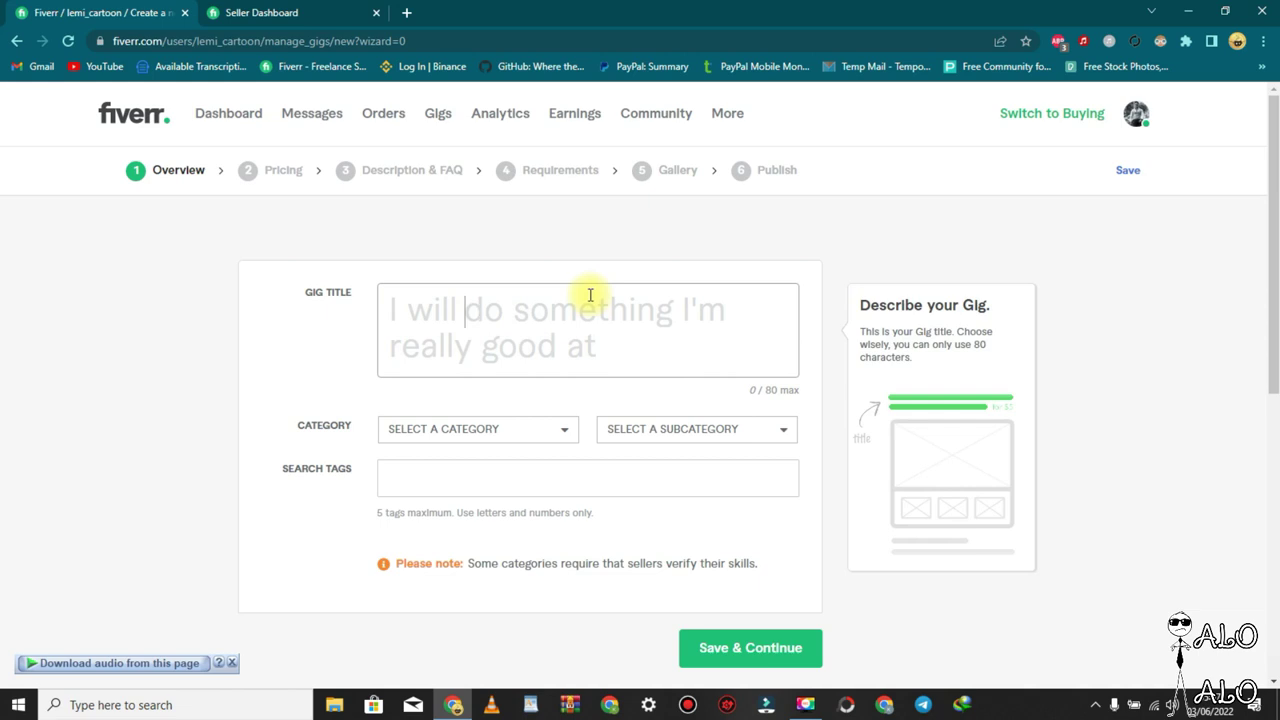
left_click(286, 12)
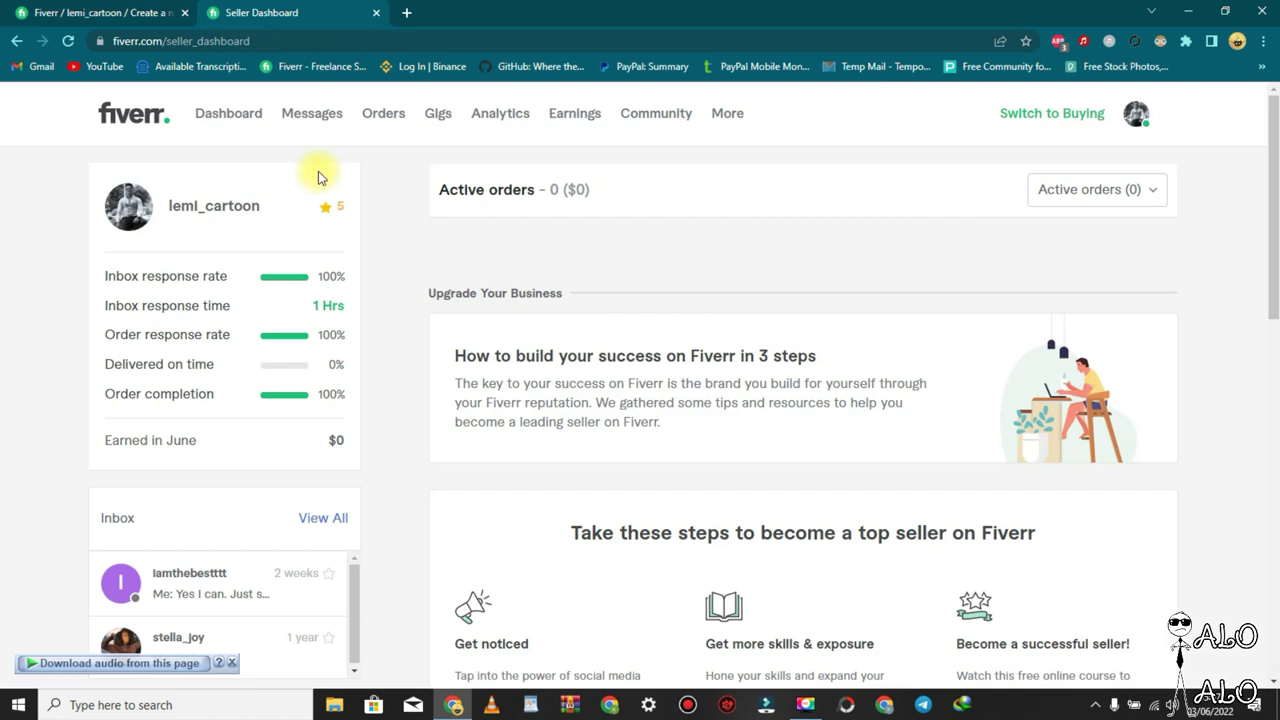
Switch to buyer mode and search Fiverr for 'transcription' services.
left_click(1060, 115)
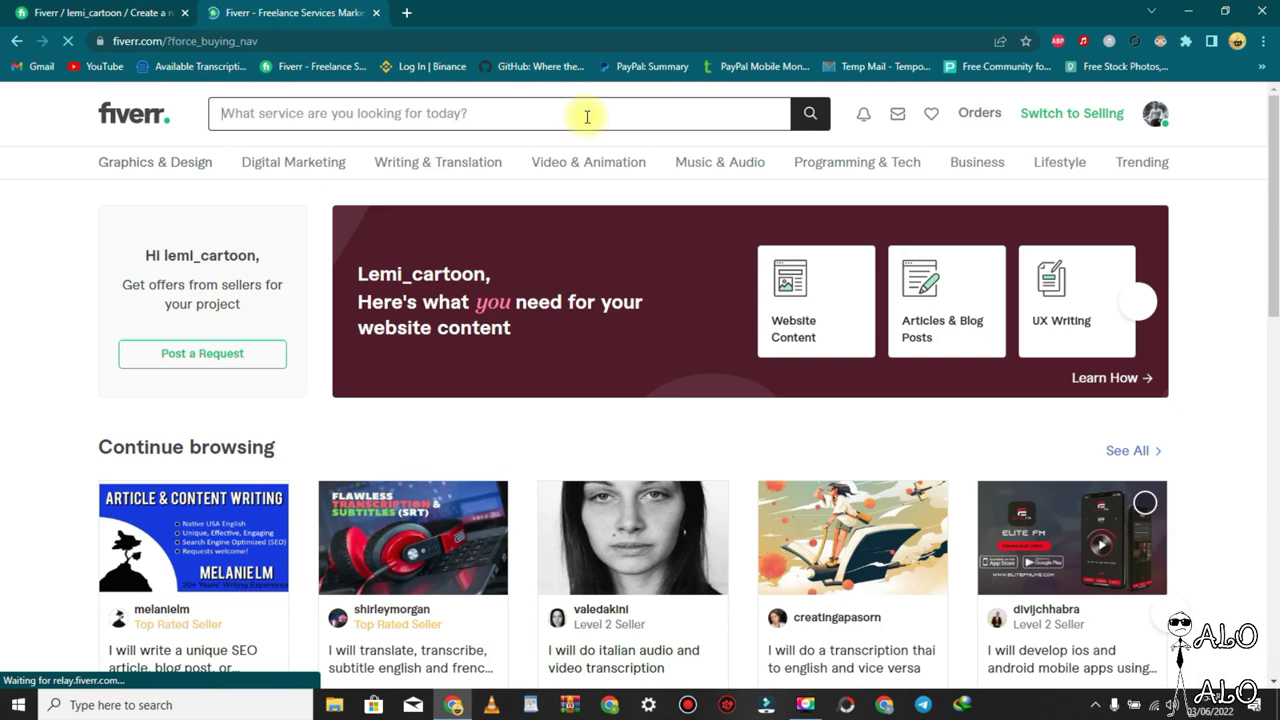
type("transcr")
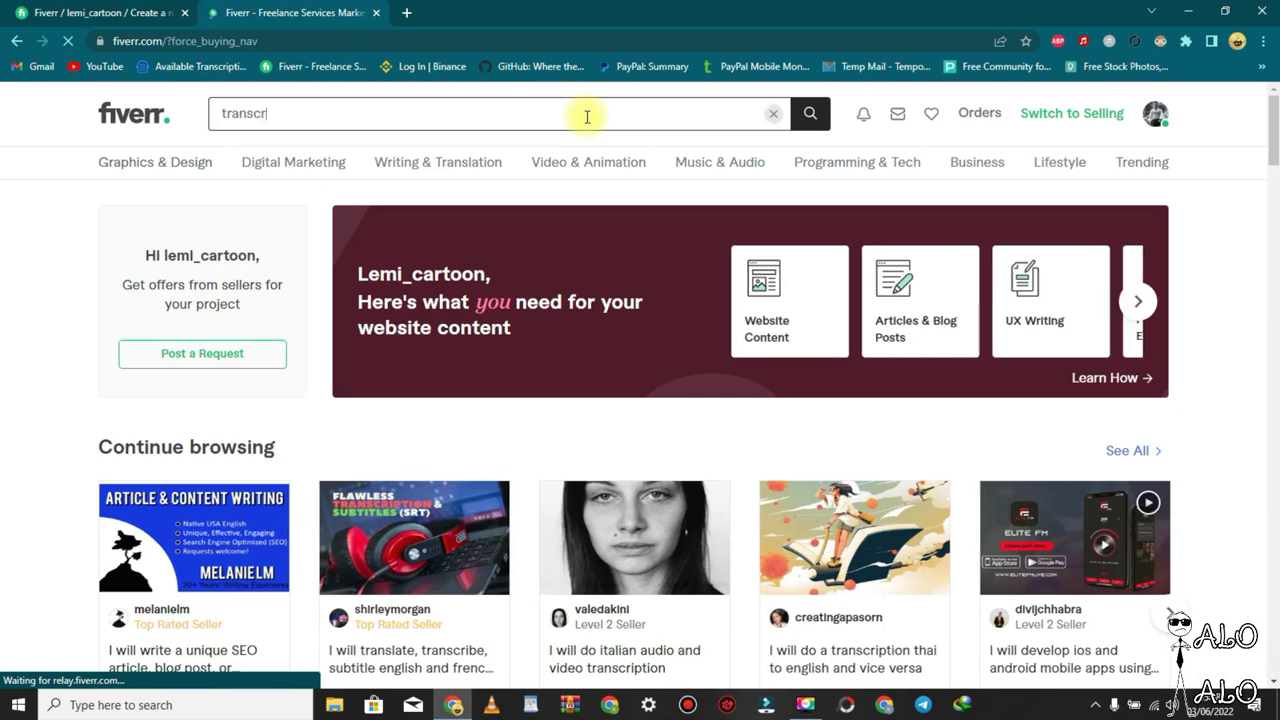
type("iption")
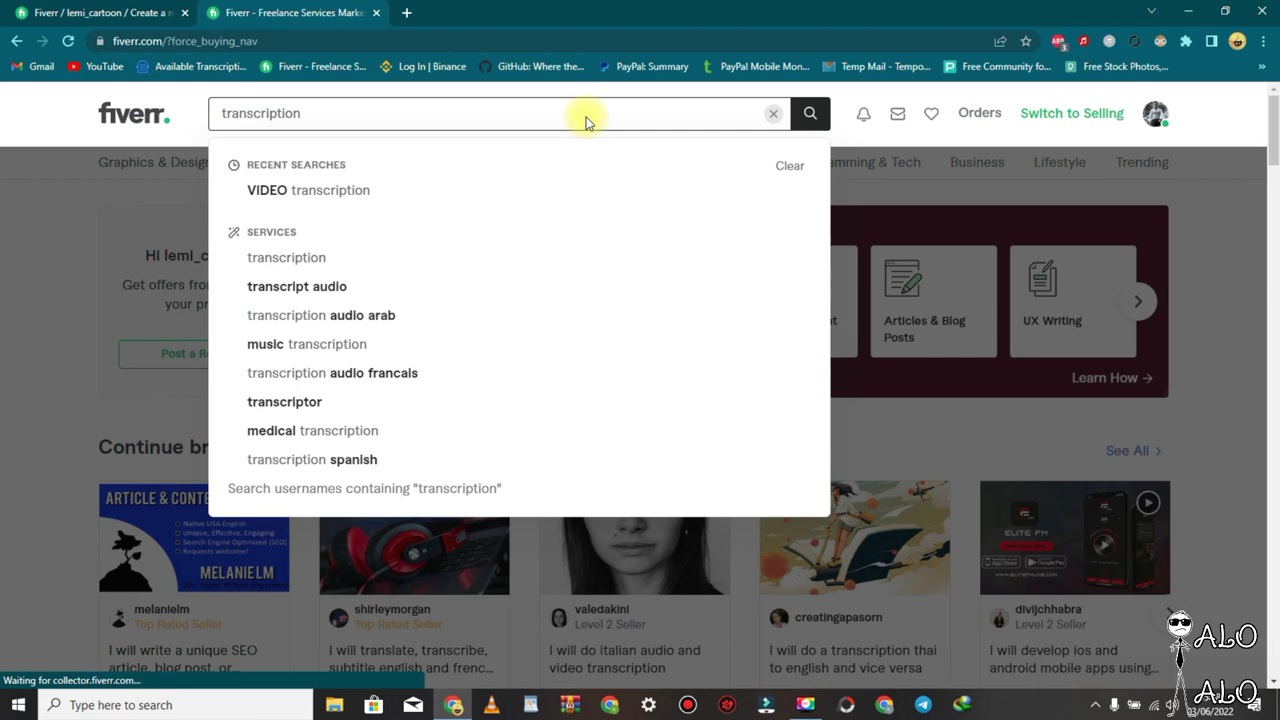
key("Return")
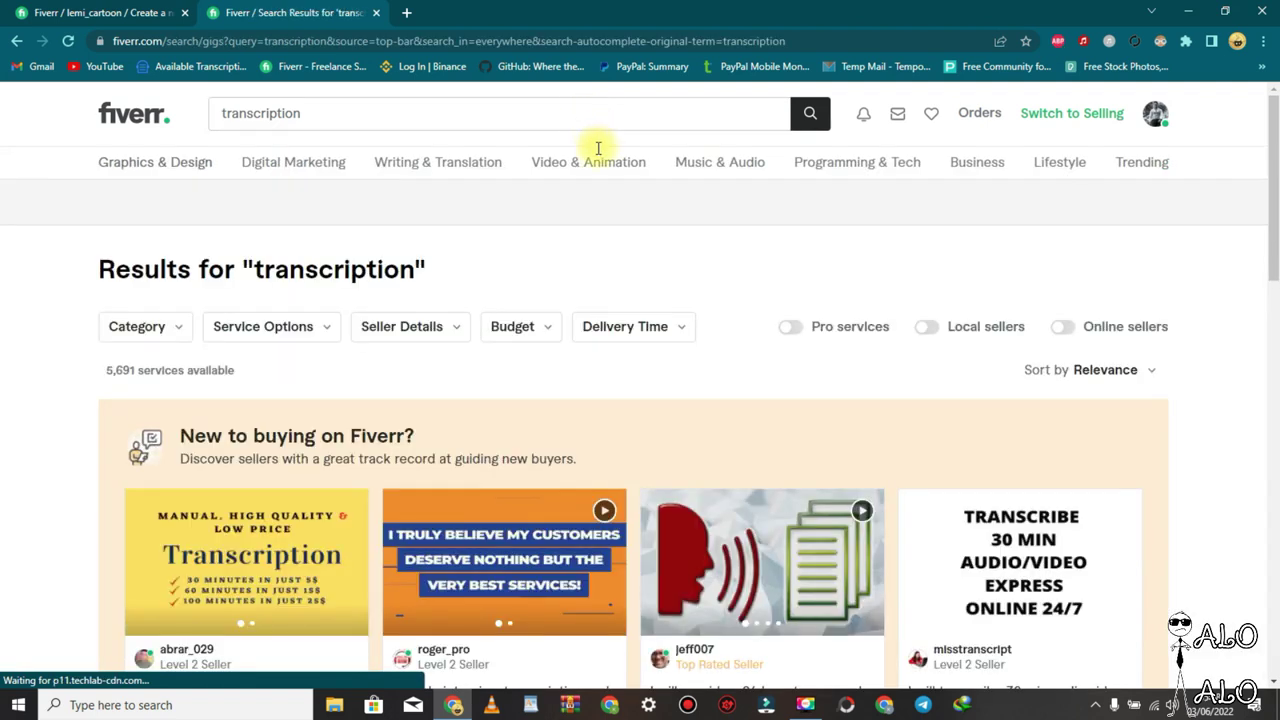
scroll(598, 148, "down", 2)
scroll(598, 150, "down", 1)
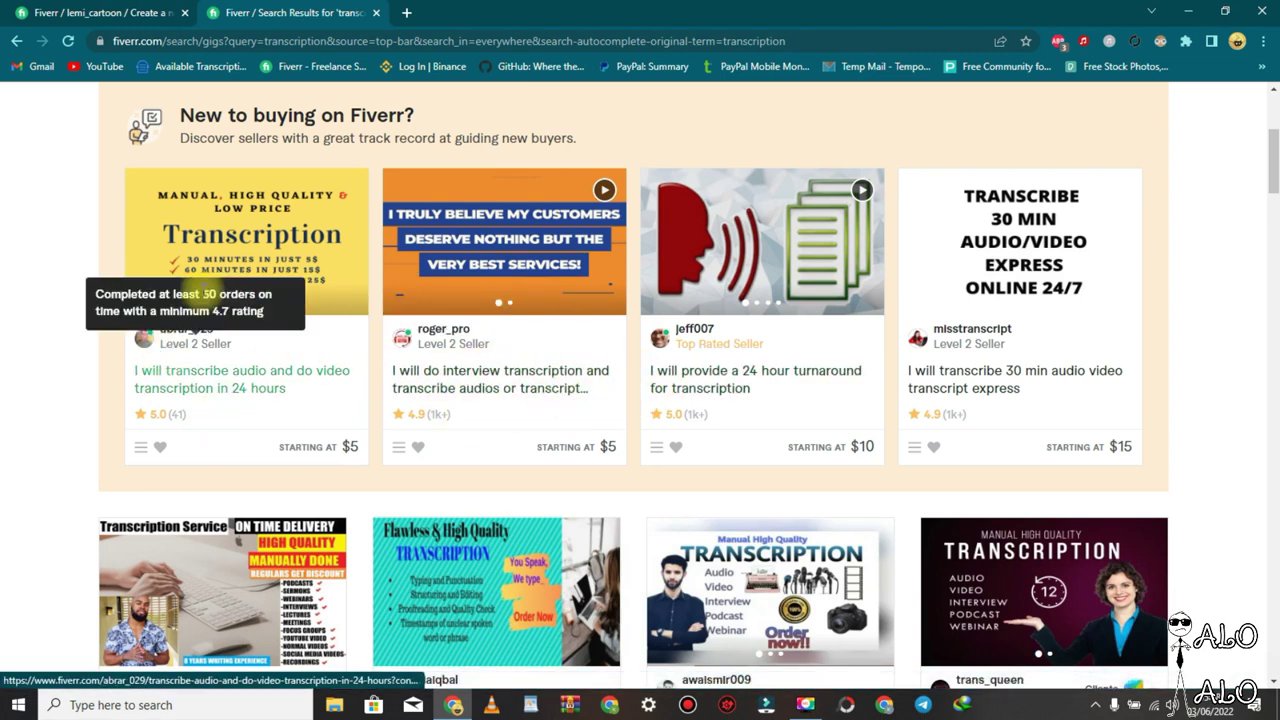
mouse_move(968, 343)
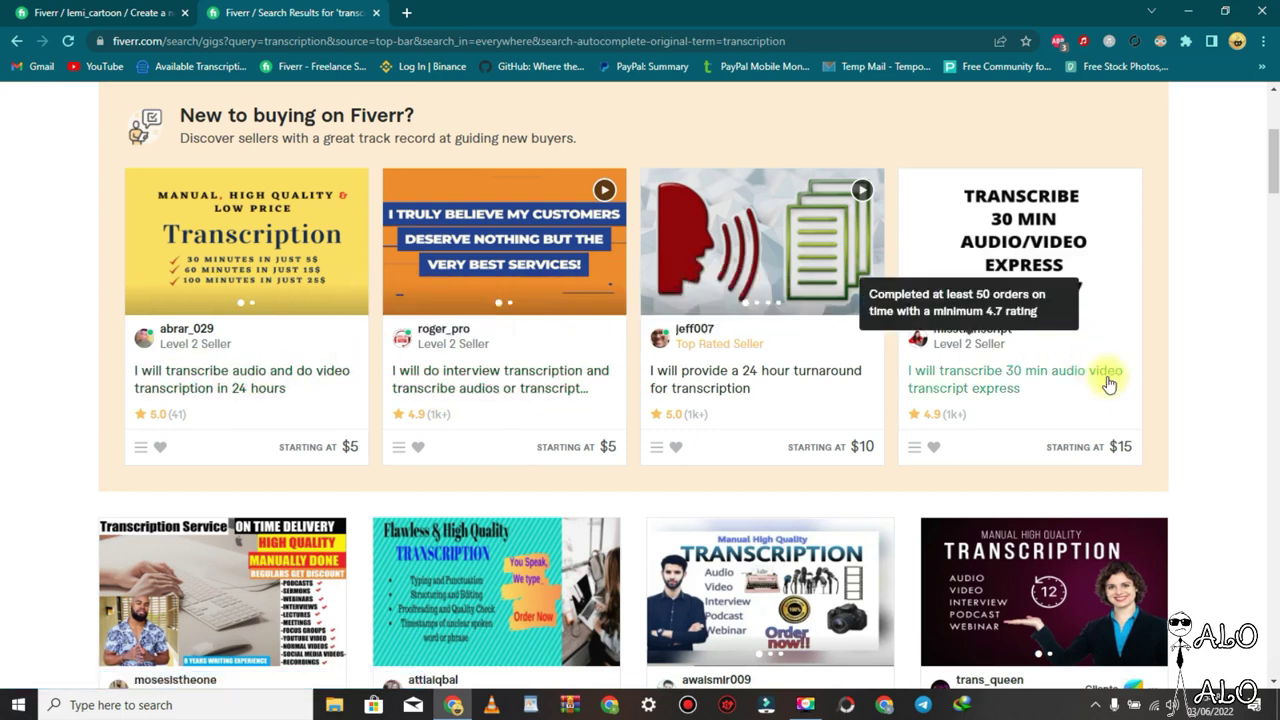
scroll(760, 480, "down", 1)
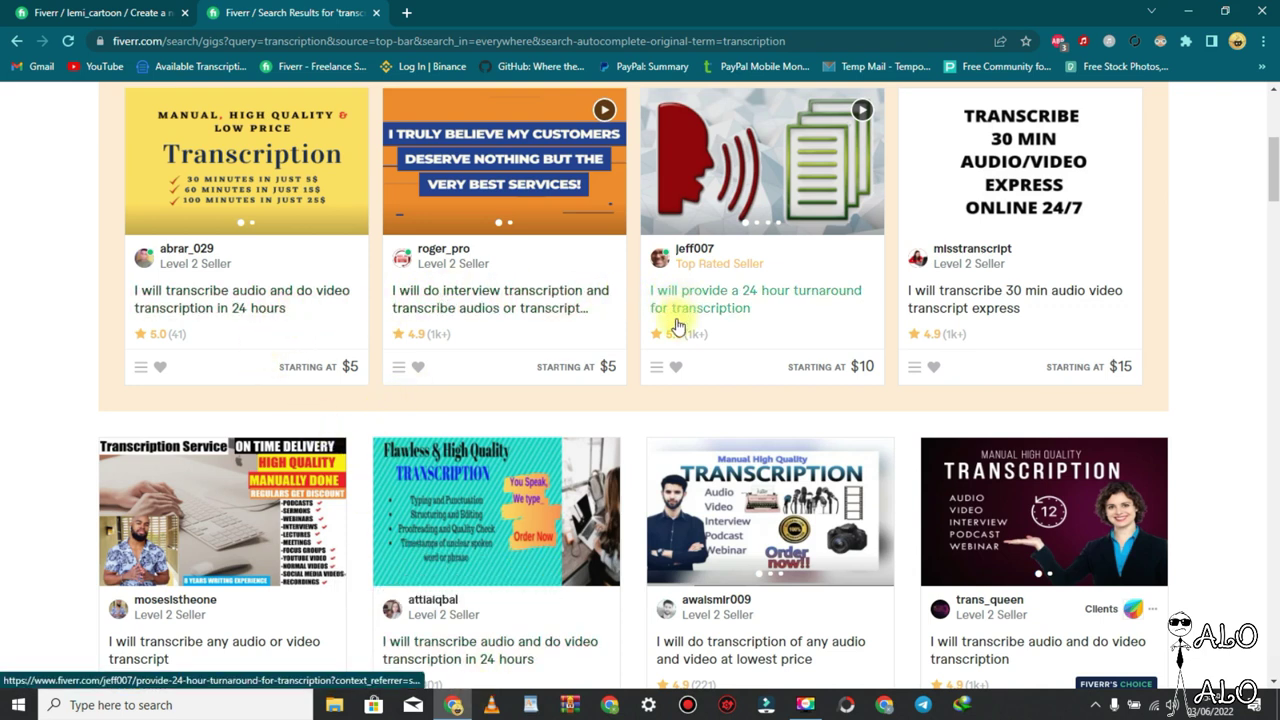
scroll(534, 411, "up", 4)
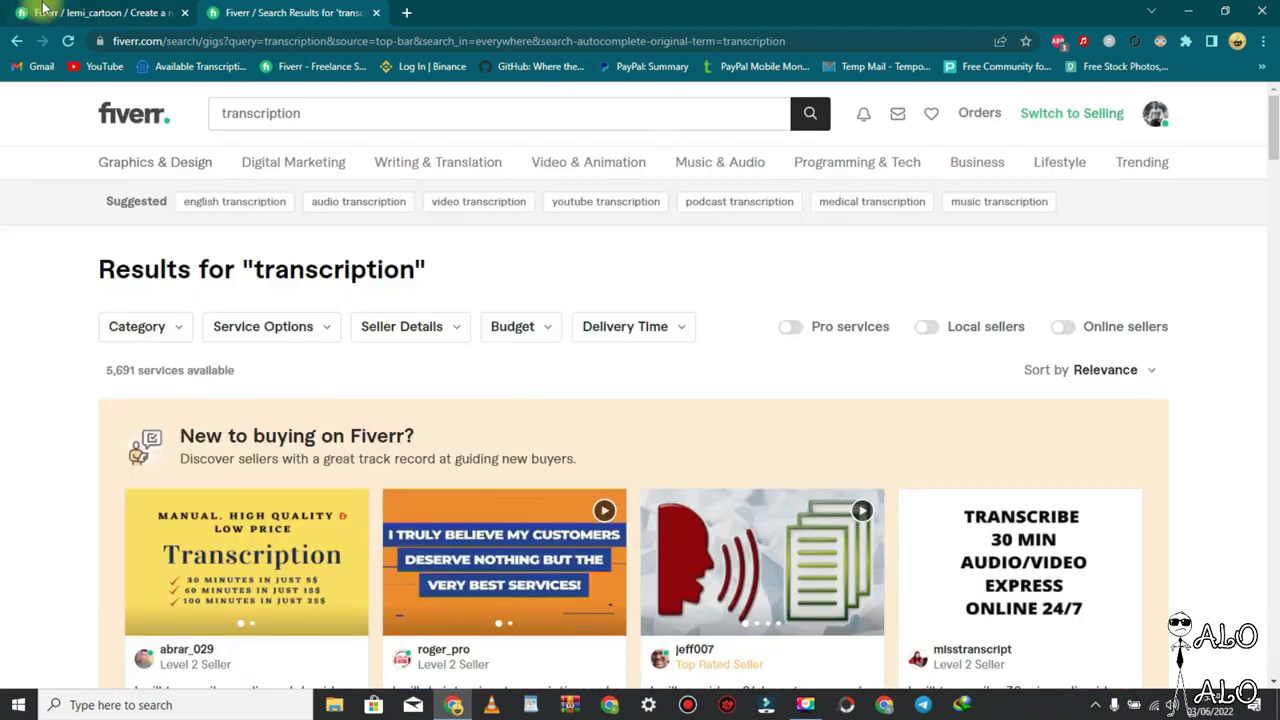
Enter the gig title 'I will Do audio and Video transcription fast'.
left_click(87, 12)
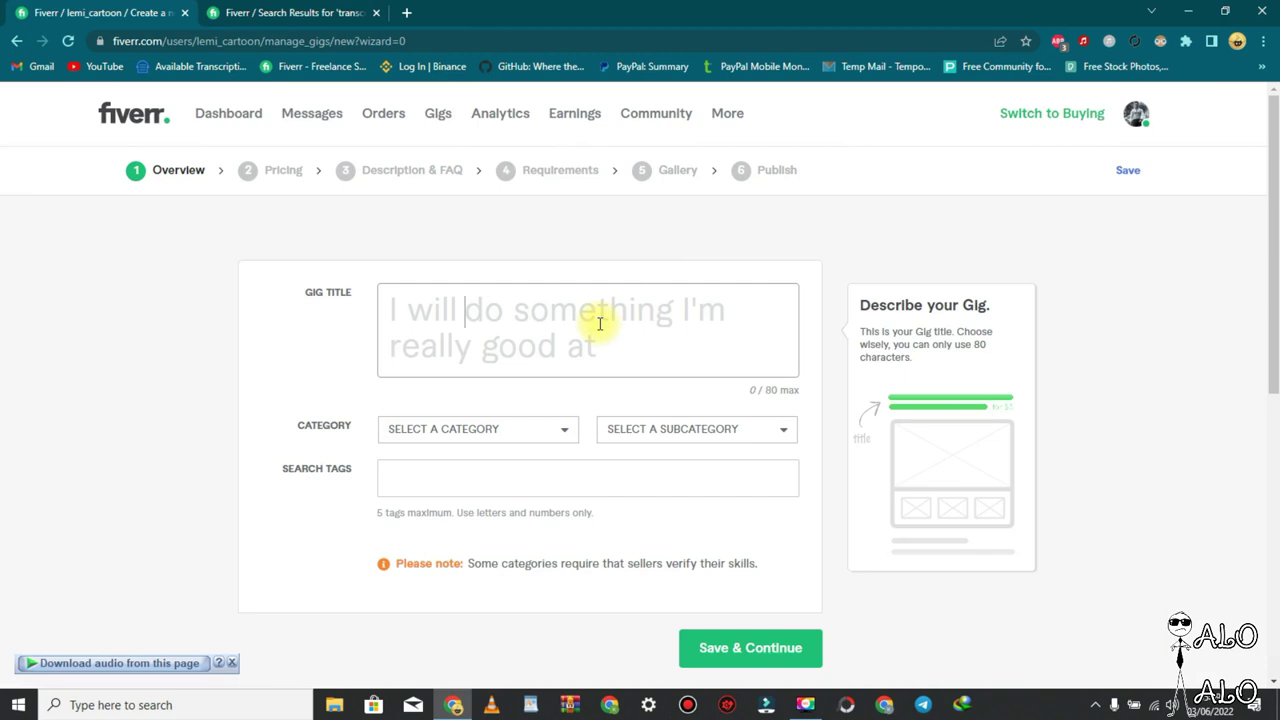
left_click(600, 323)
type("Do audio and ")
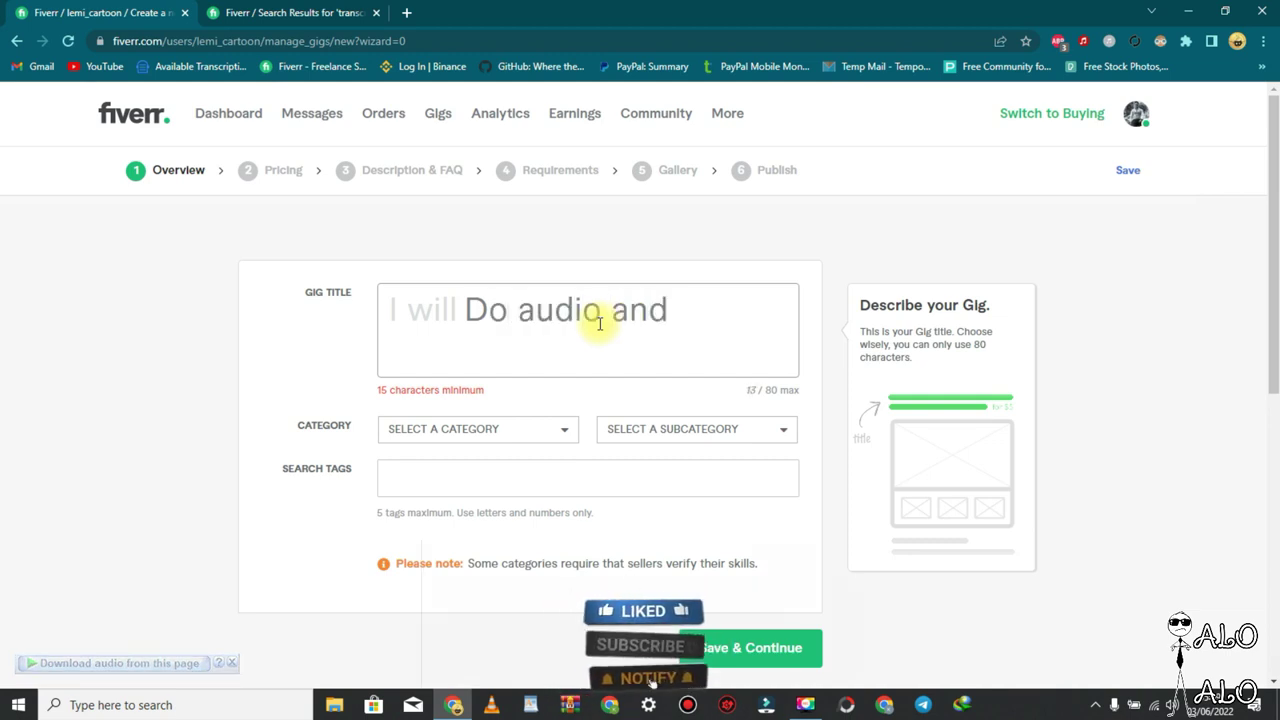
type("Vide")
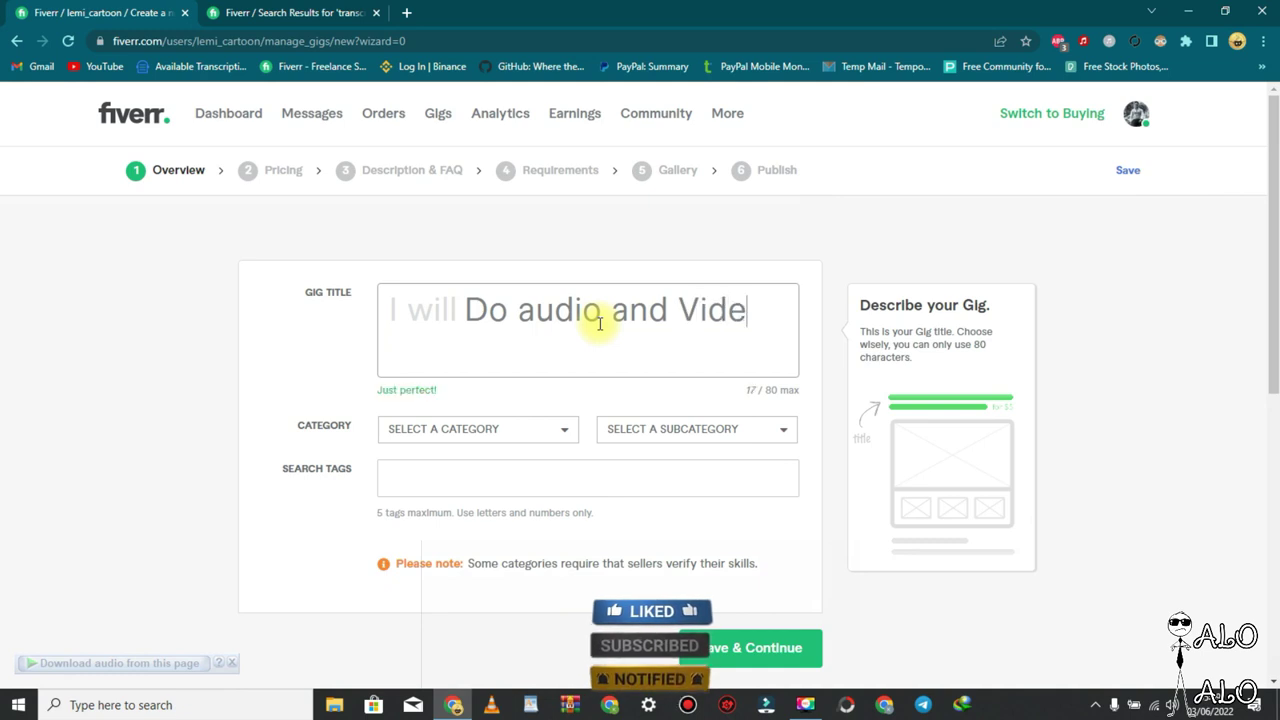
type("o tra")
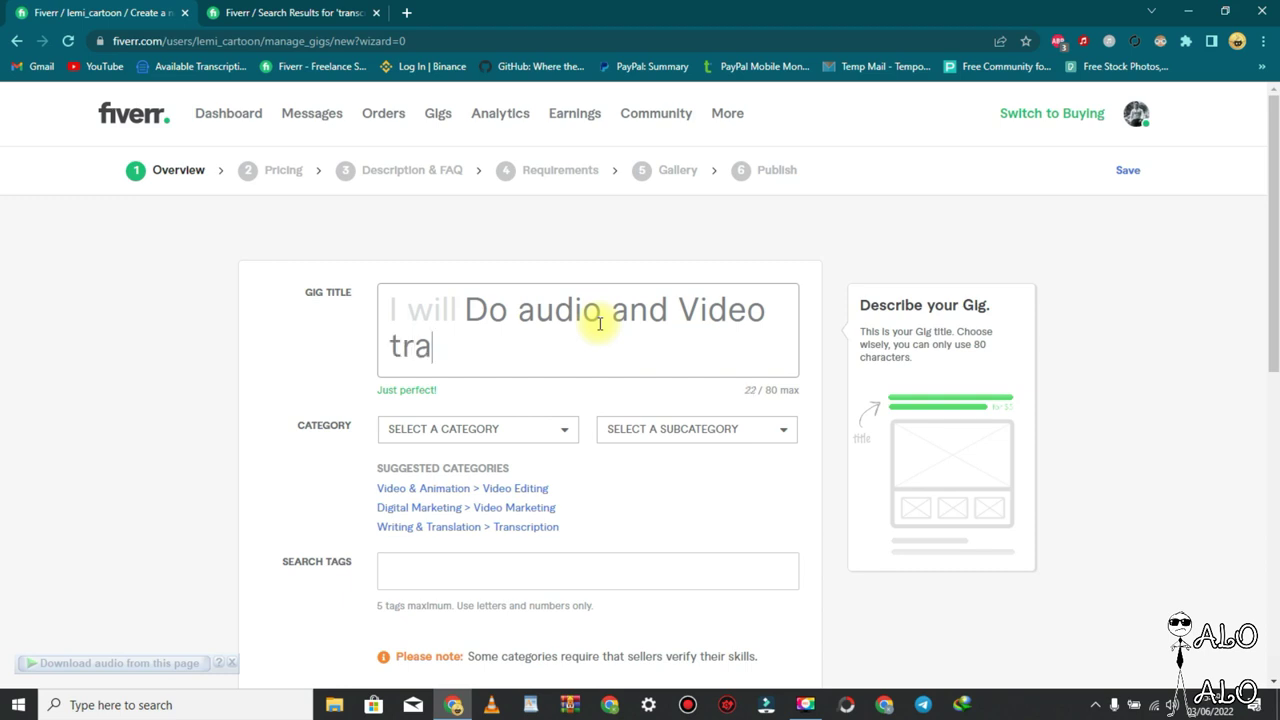
type("nscription fast")
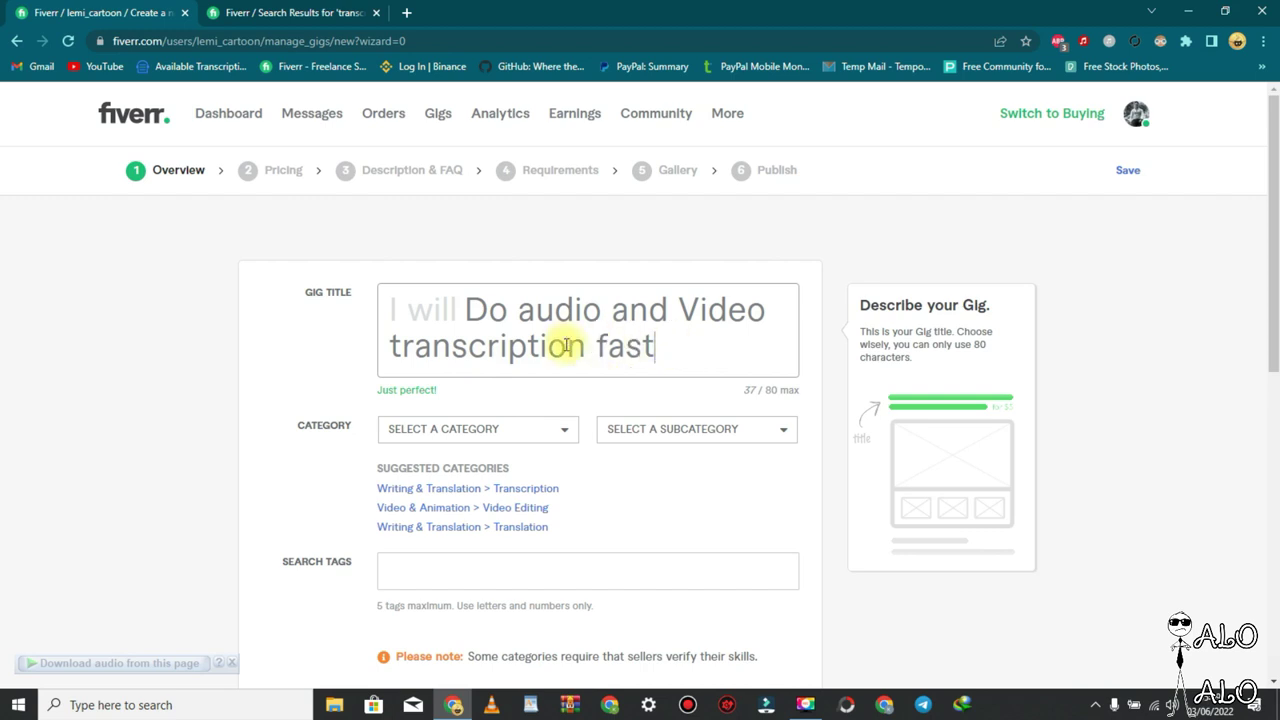
scroll(600, 340, "down", 2)
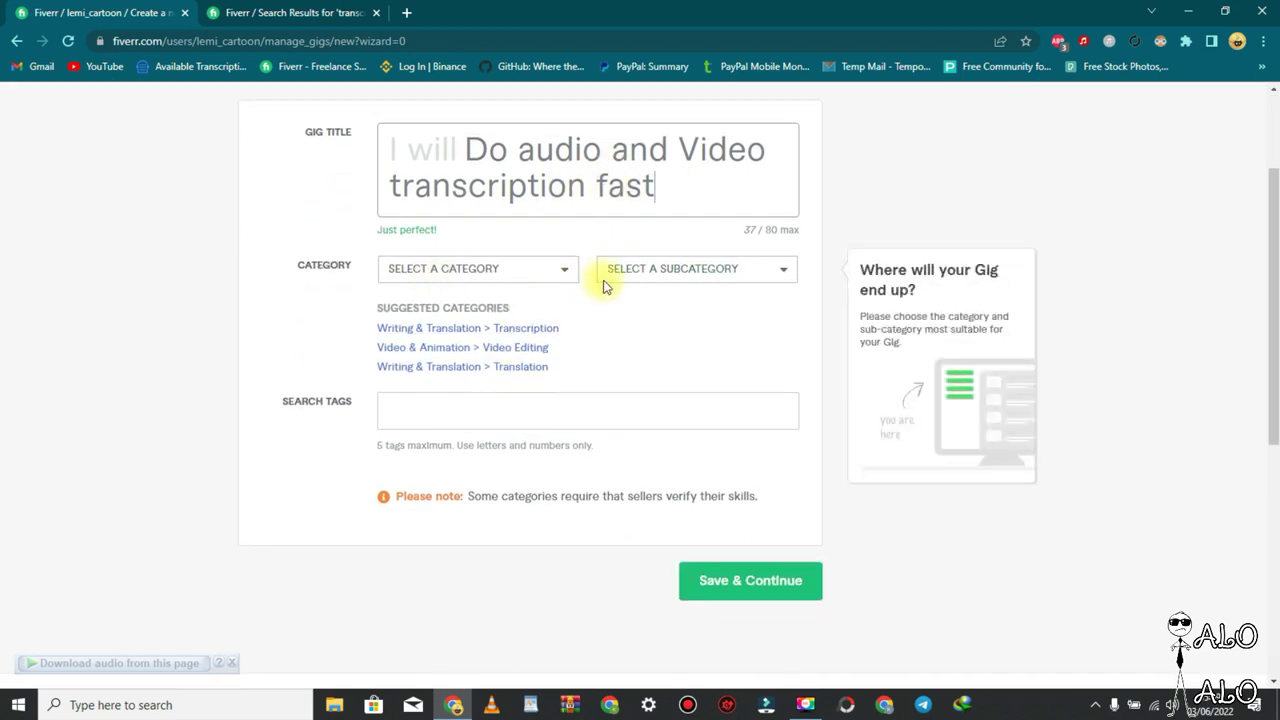
Set the category to Writing & Translation > Transcription and tick English as the gig language.
left_click(505, 329)
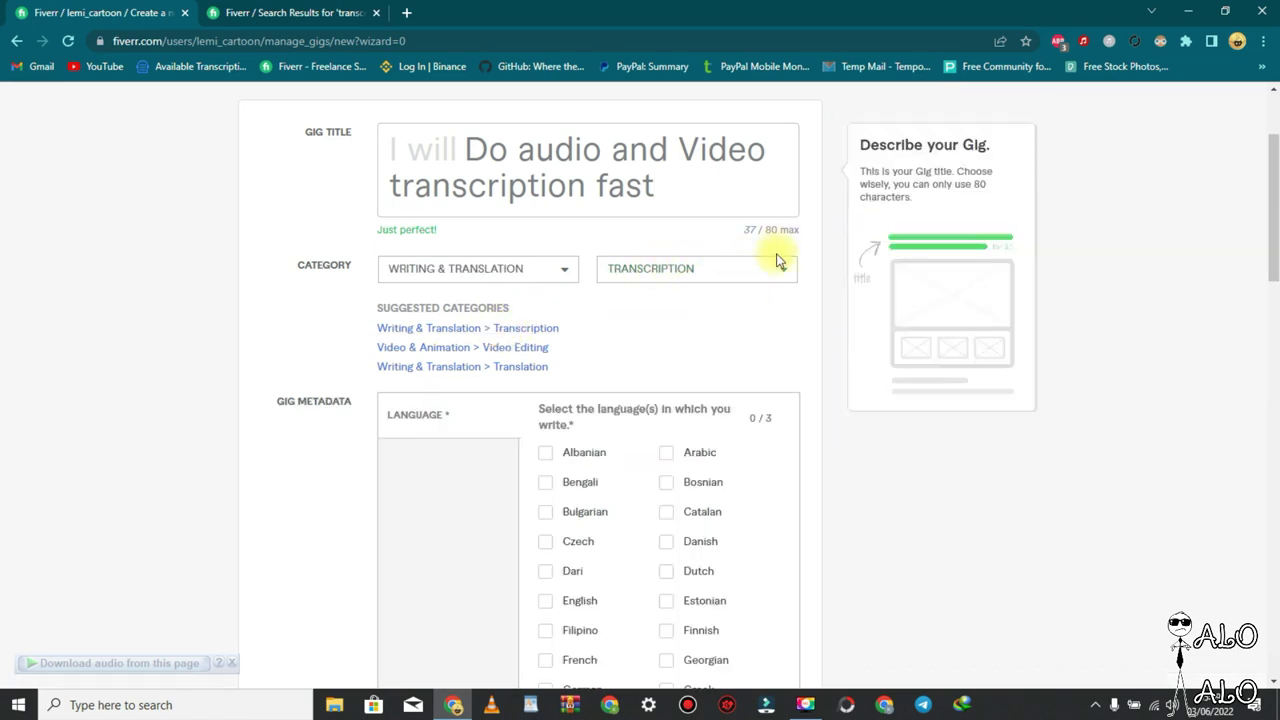
scroll(540, 360, "down", 2)
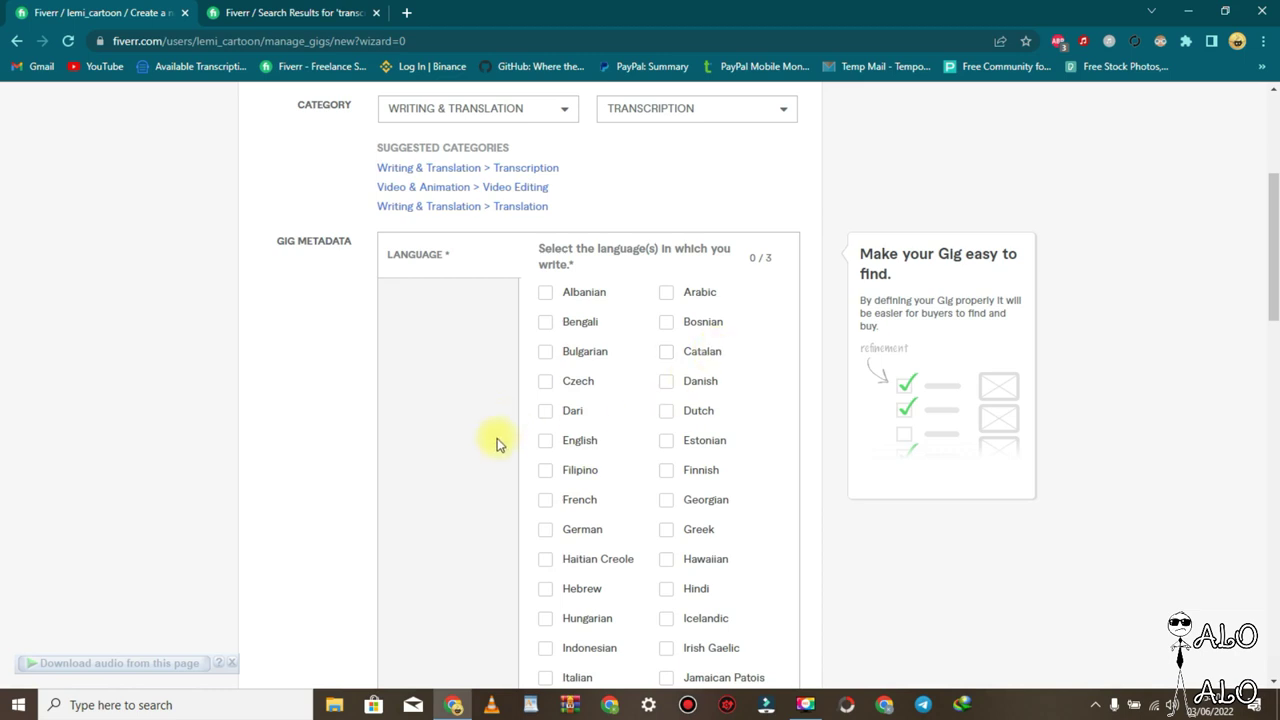
left_click(556, 448)
scroll(557, 470, "down", 1)
scroll(557, 478, "down", 4)
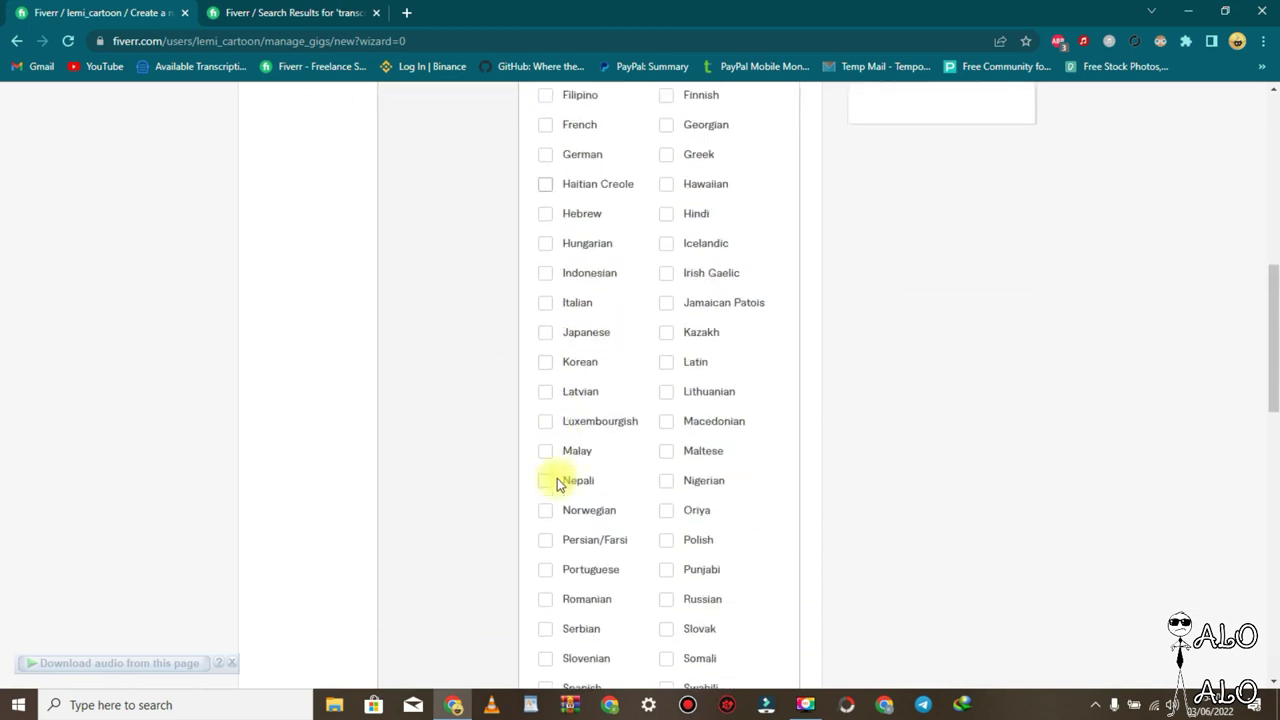
scroll(557, 478, "down", 1)
scroll(557, 478, "down", 5)
left_click(488, 330)
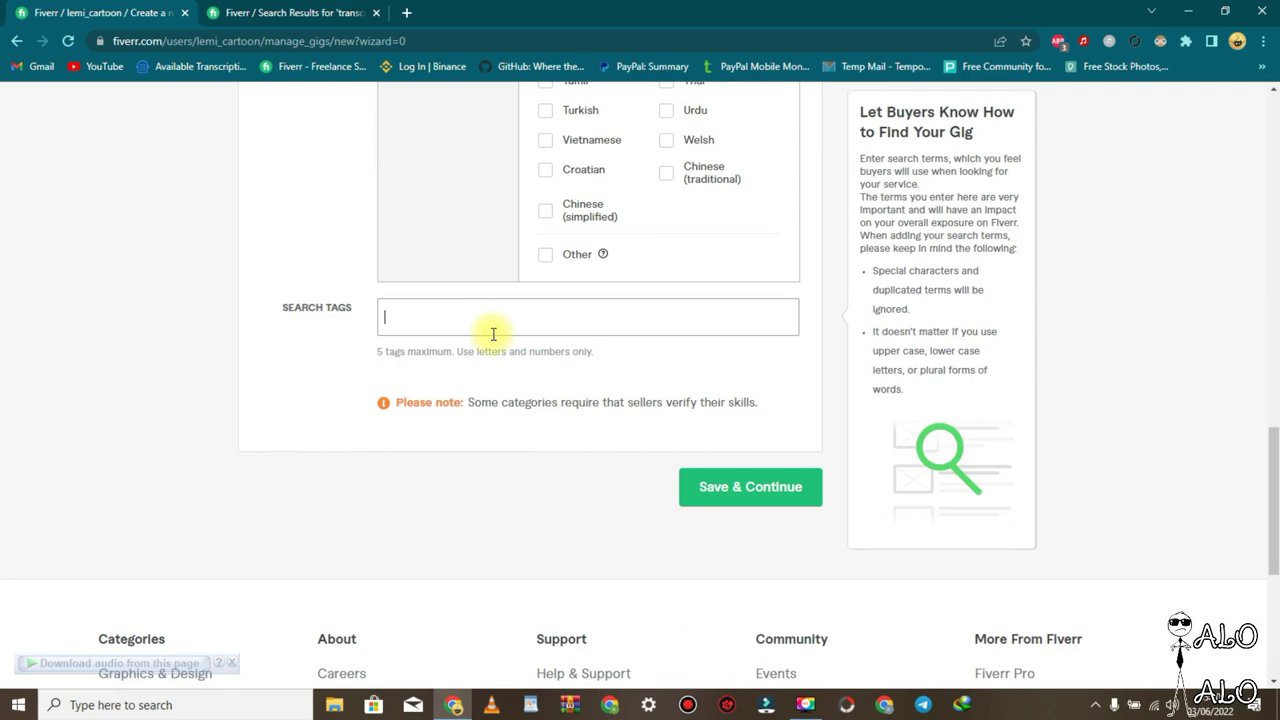
Open the first competitor transcription gig and scroll through its reviews and tags.
left_click(270, 12)
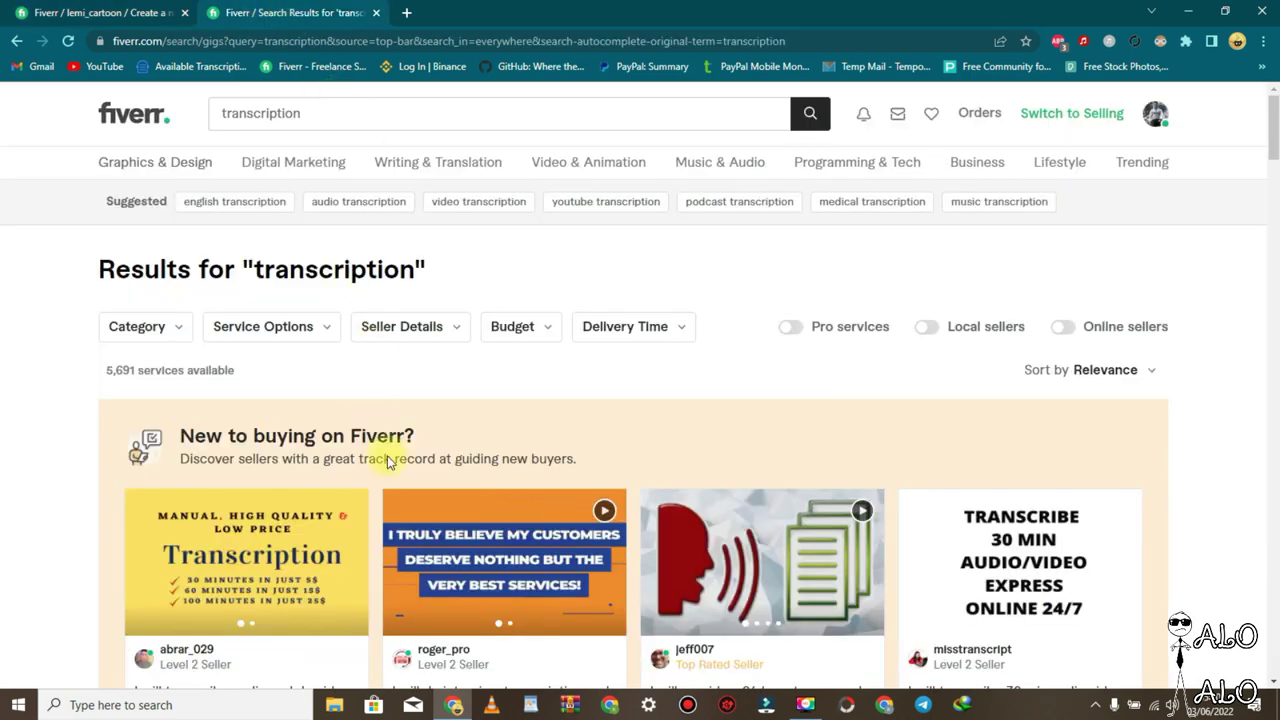
left_click(262, 570)
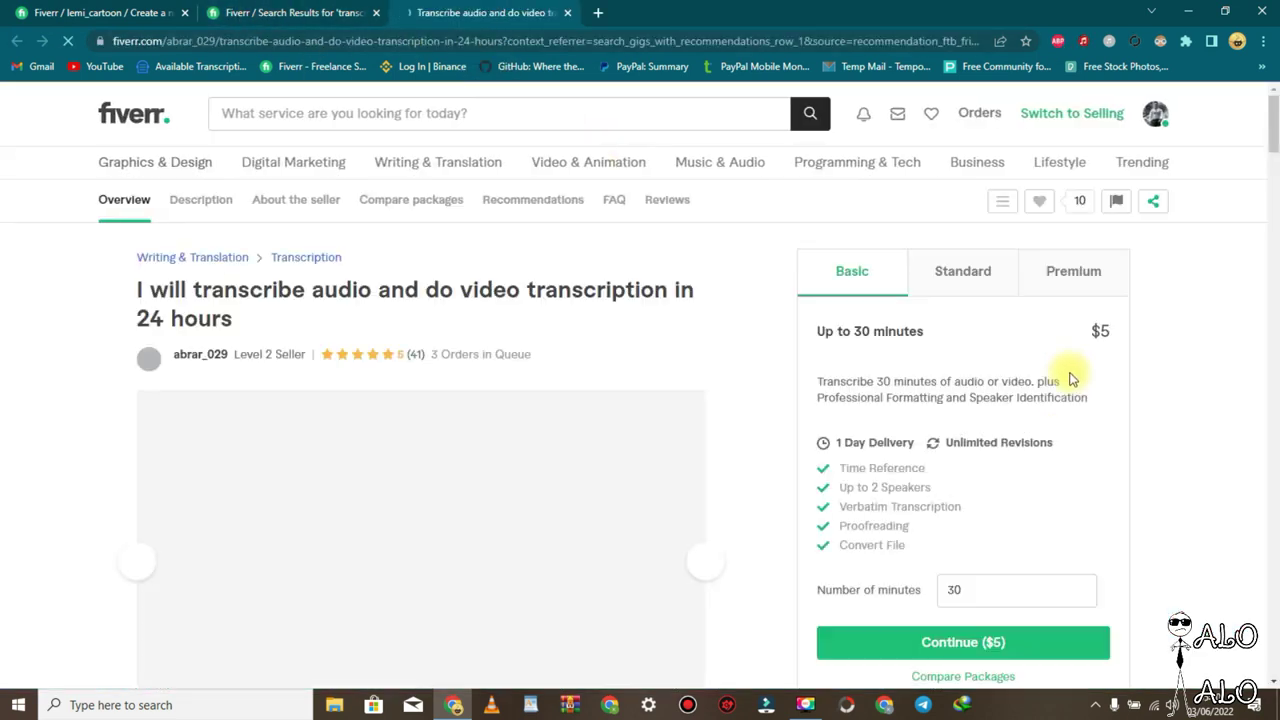
scroll(828, 372, "down", 2)
scroll(780, 385, "down", 1)
scroll(700, 395, "down", 4)
scroll(680, 390, "down", 1)
scroll(674, 390, "down", 5)
scroll(671, 394, "down", 5)
scroll(671, 394, "down", 5)
scroll(671, 394, "down", 5)
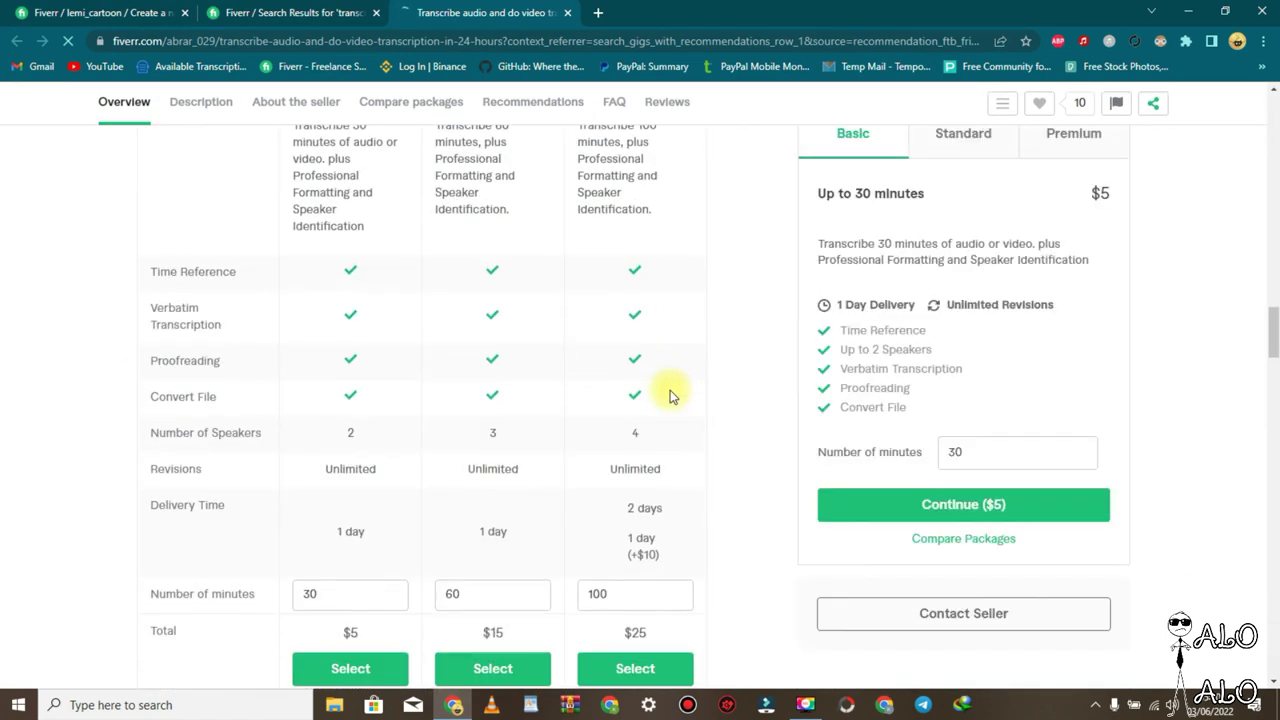
scroll(671, 394, "down", 5)
scroll(670, 395, "down", 2)
scroll(670, 395, "down", 1)
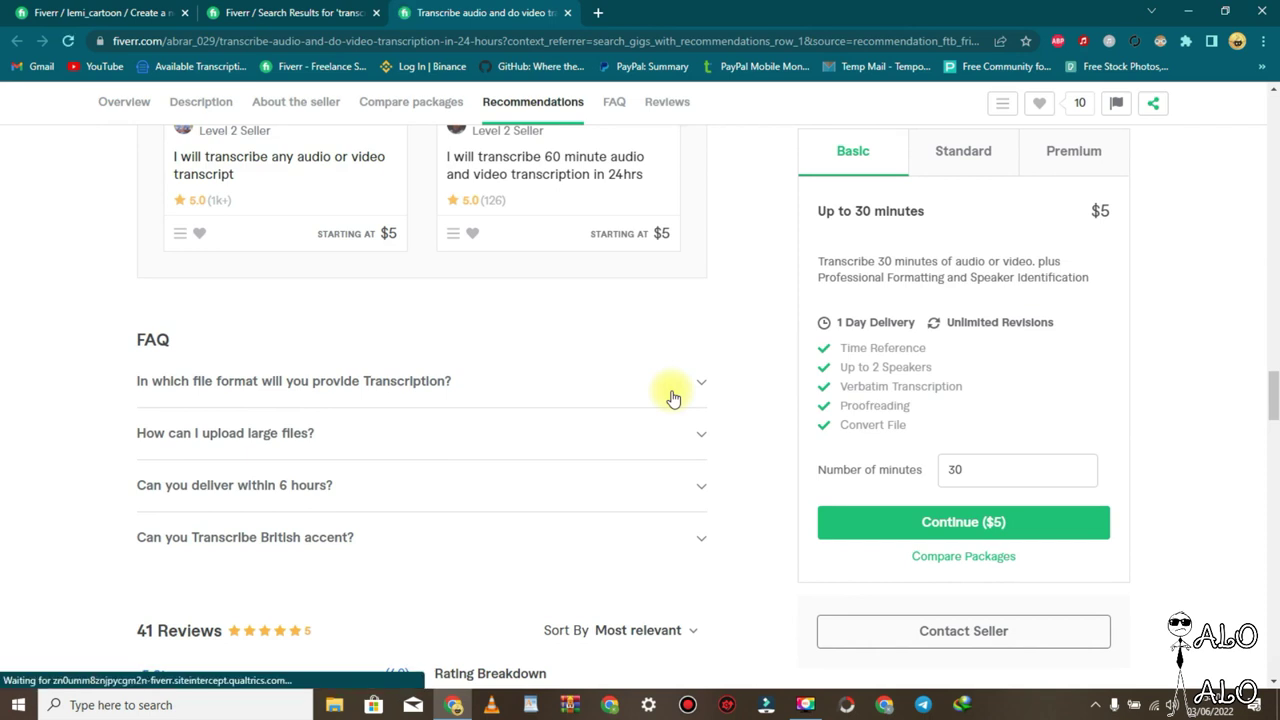
scroll(672, 398, "down", 4)
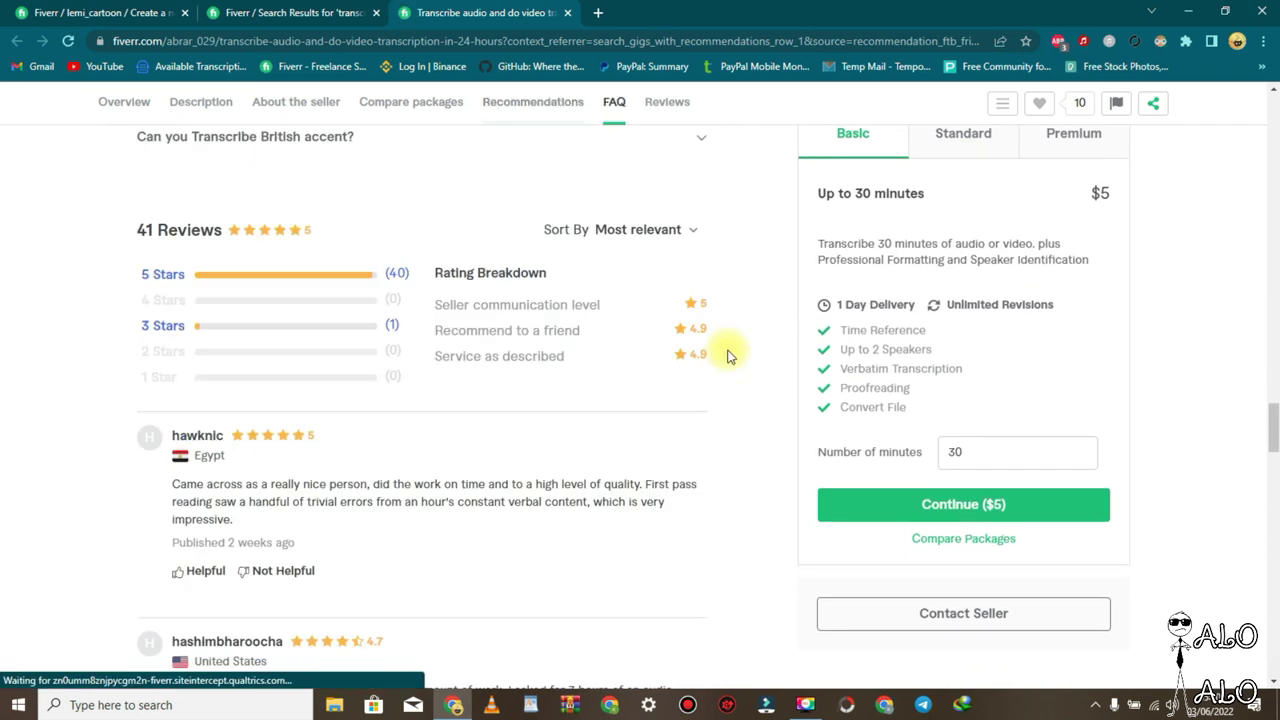
scroll(727, 356, "down", 10)
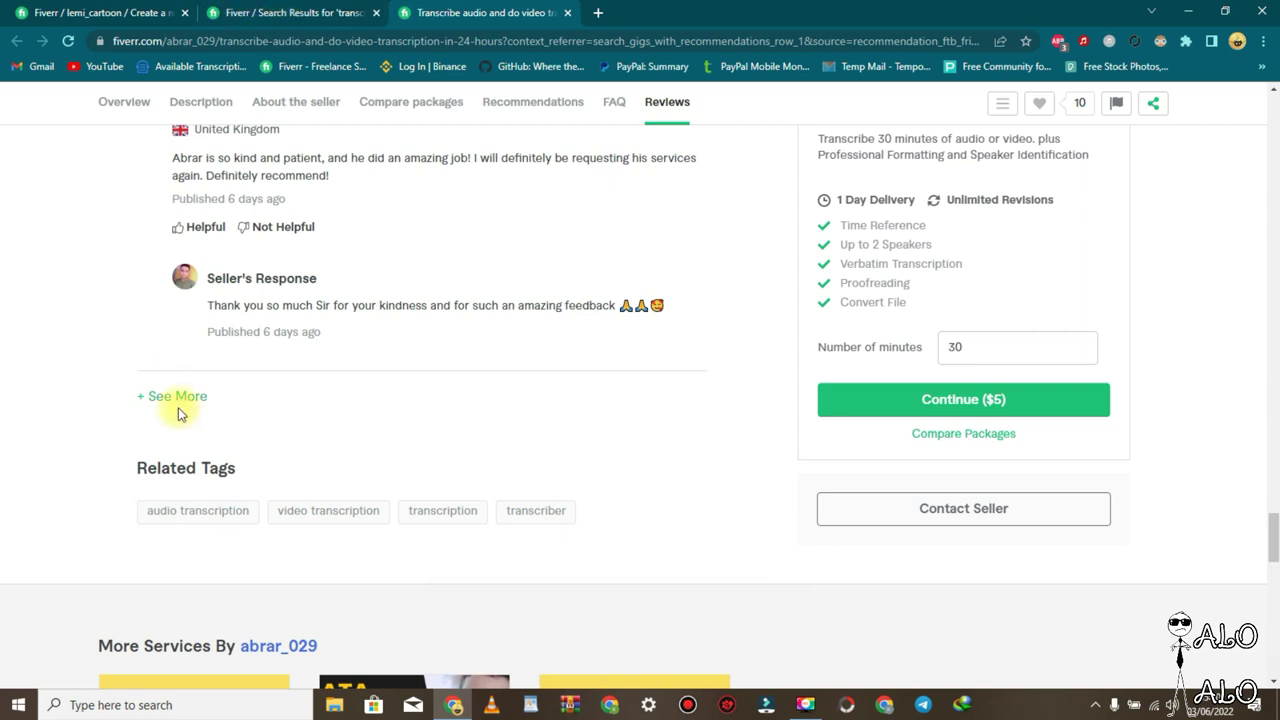
left_click(318, 10)
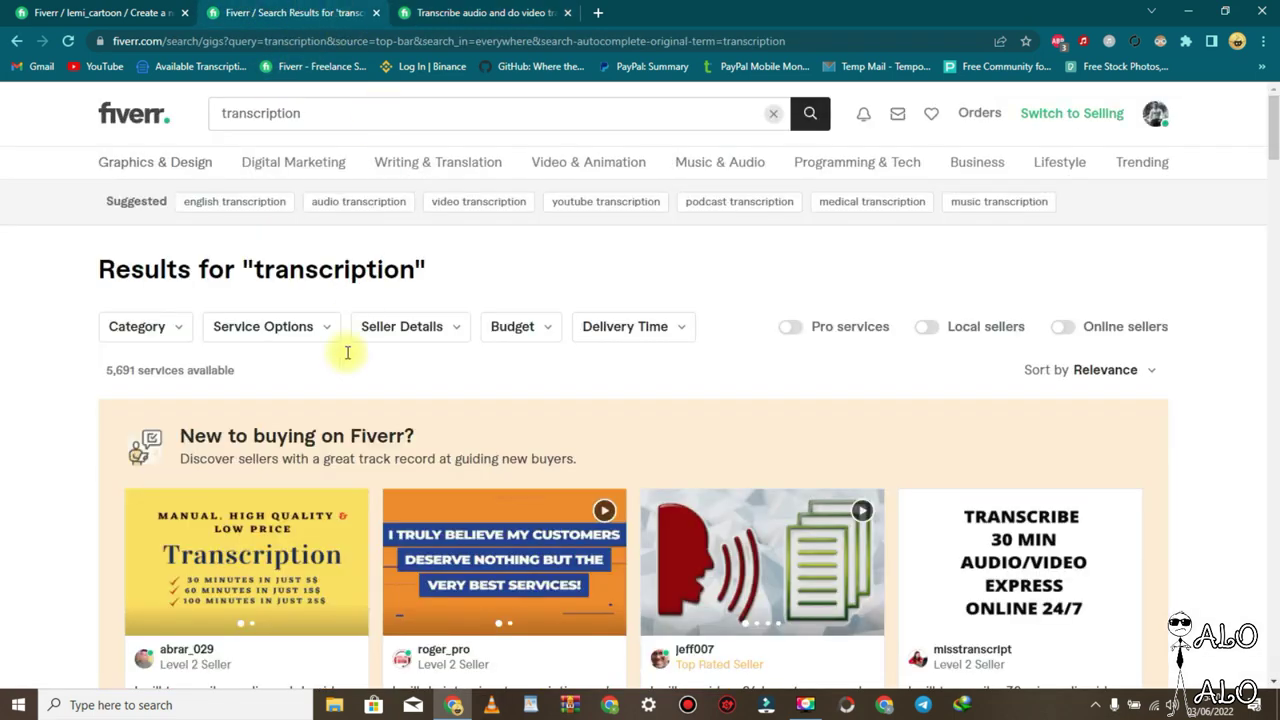
left_click(470, 12)
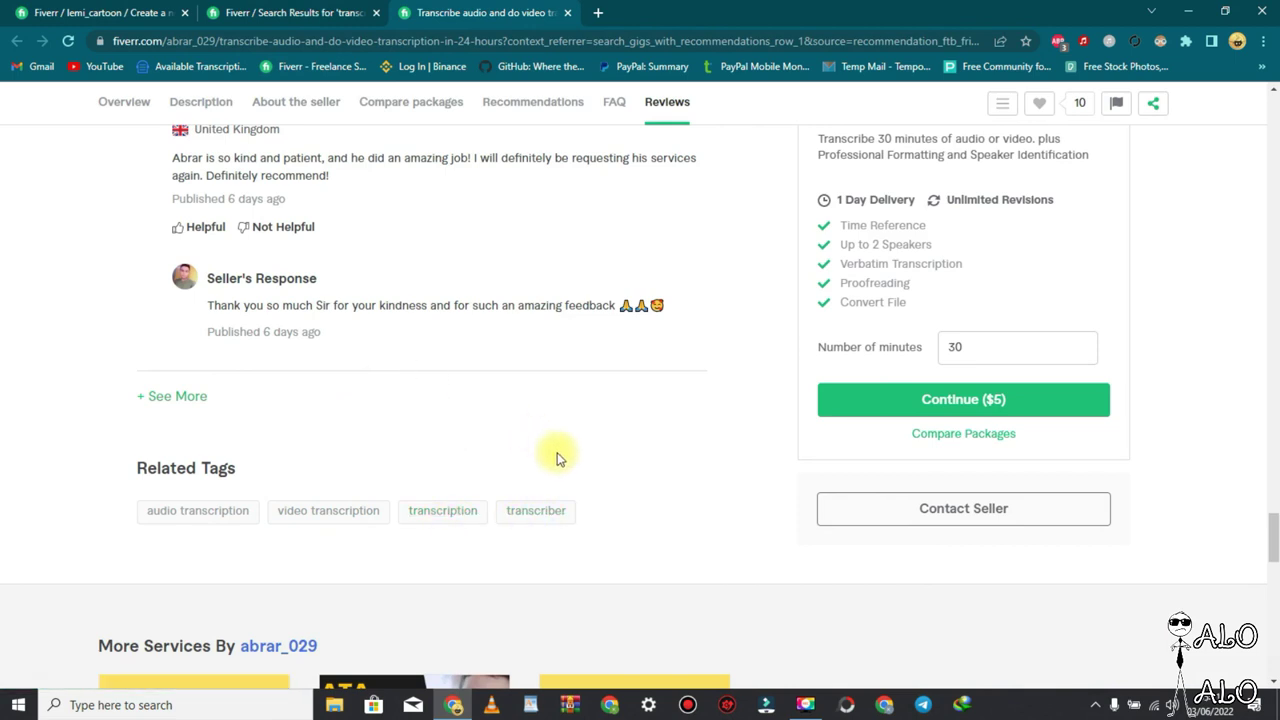
Add five search tags: audio transcription, video transcription, transcription, transcriber, interview.
left_click(75, 13)
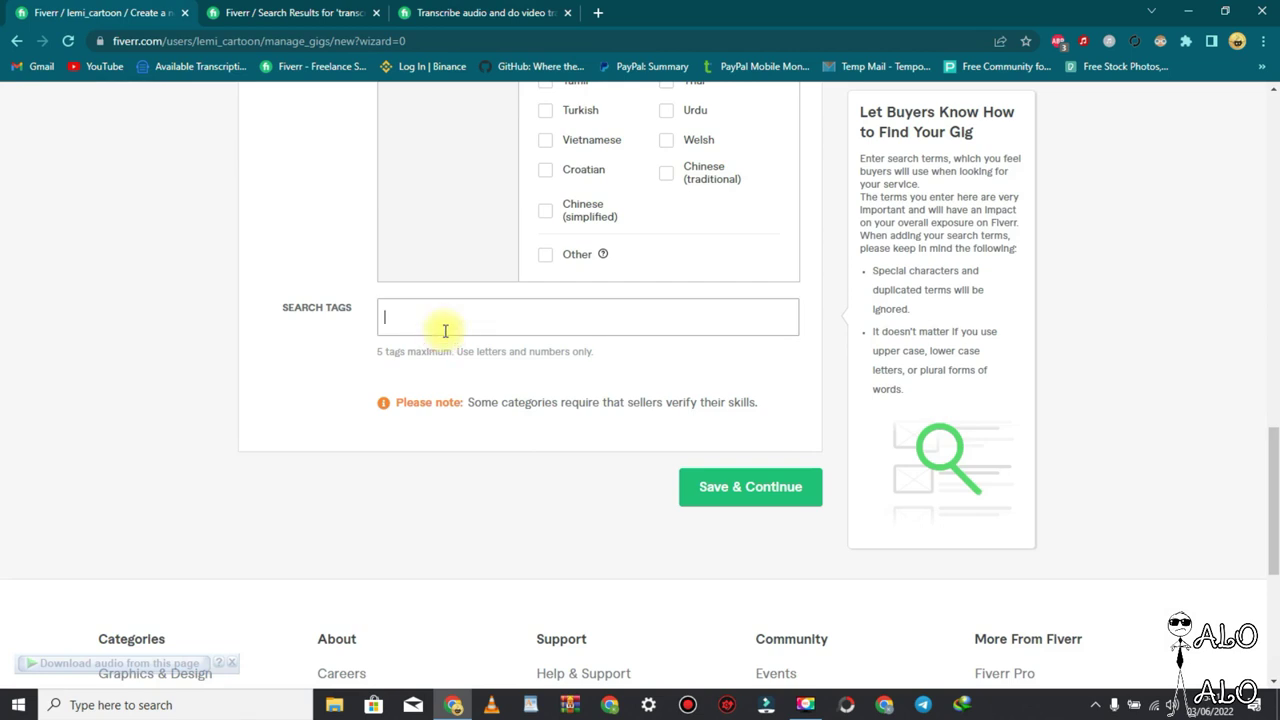
type("audi")
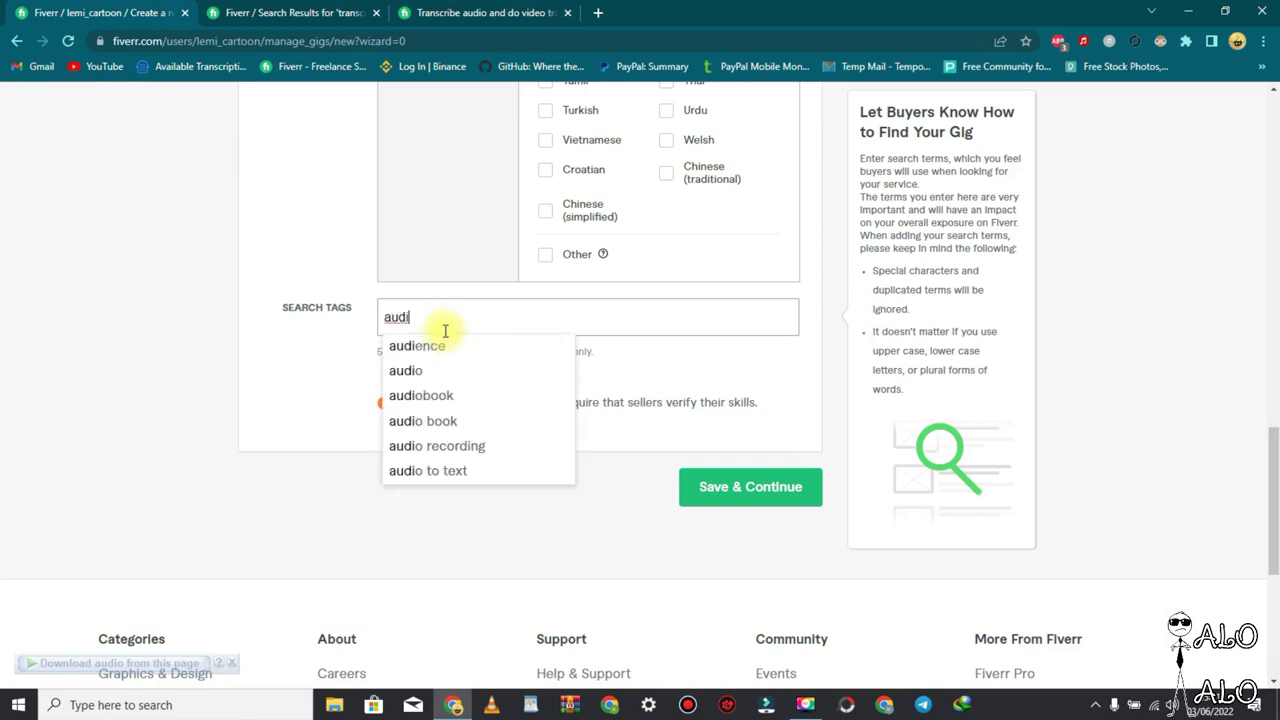
type("o transcri")
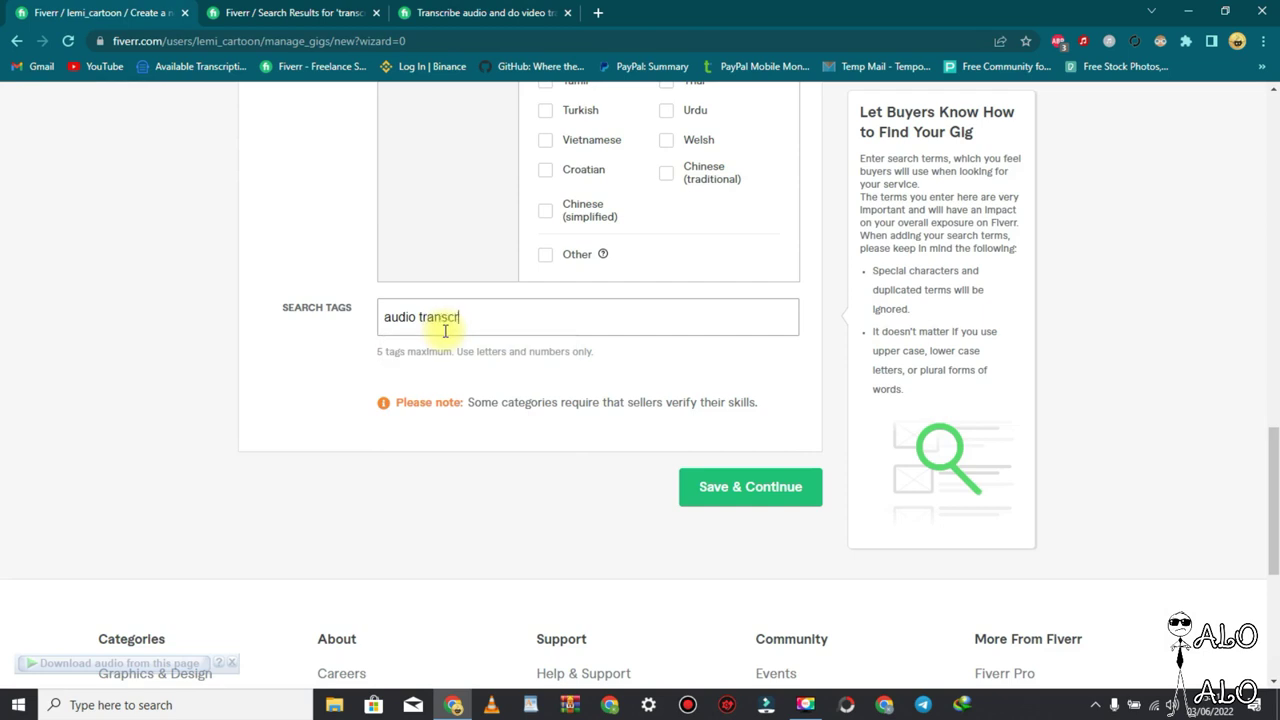
type("ption")
key("Return")
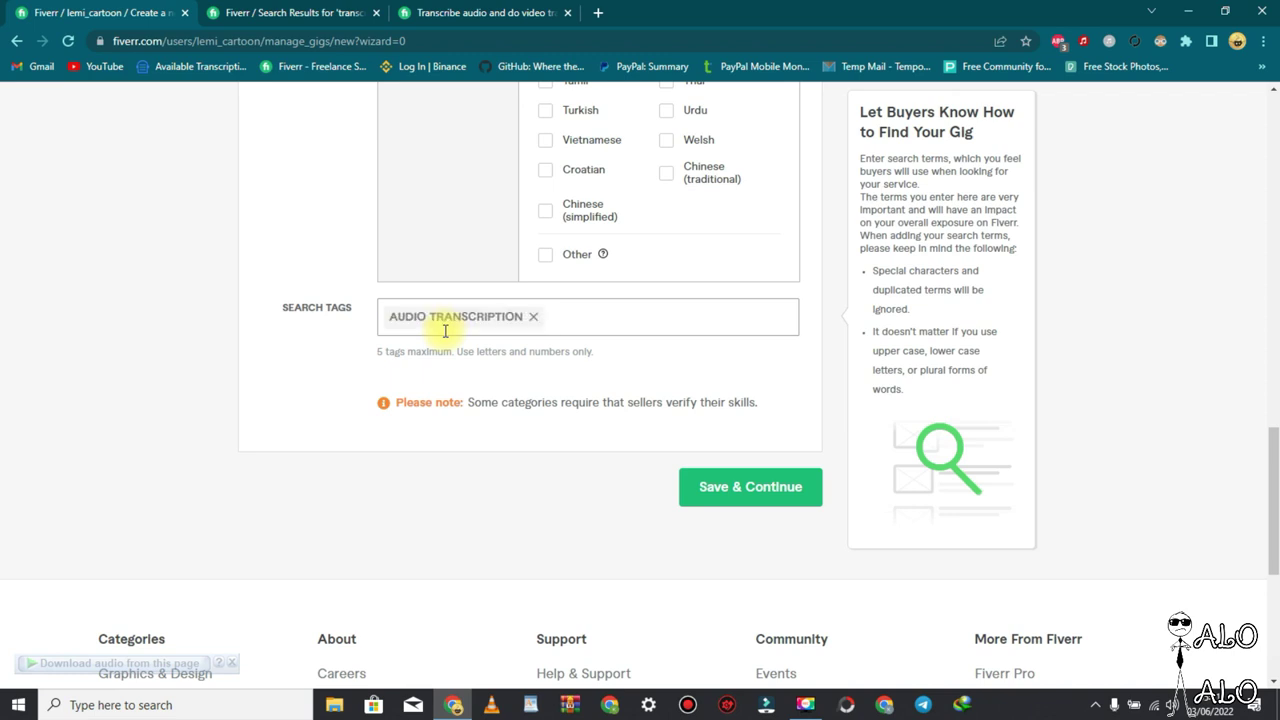
type("video ")
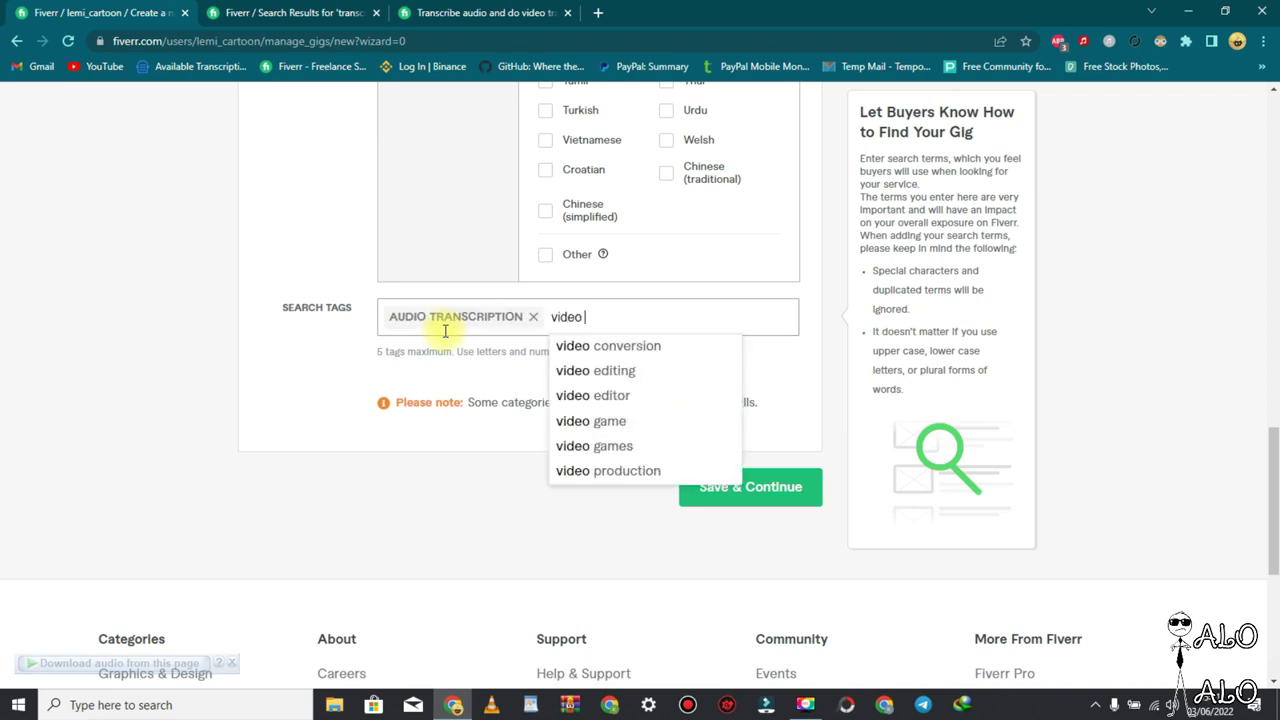
type("t")
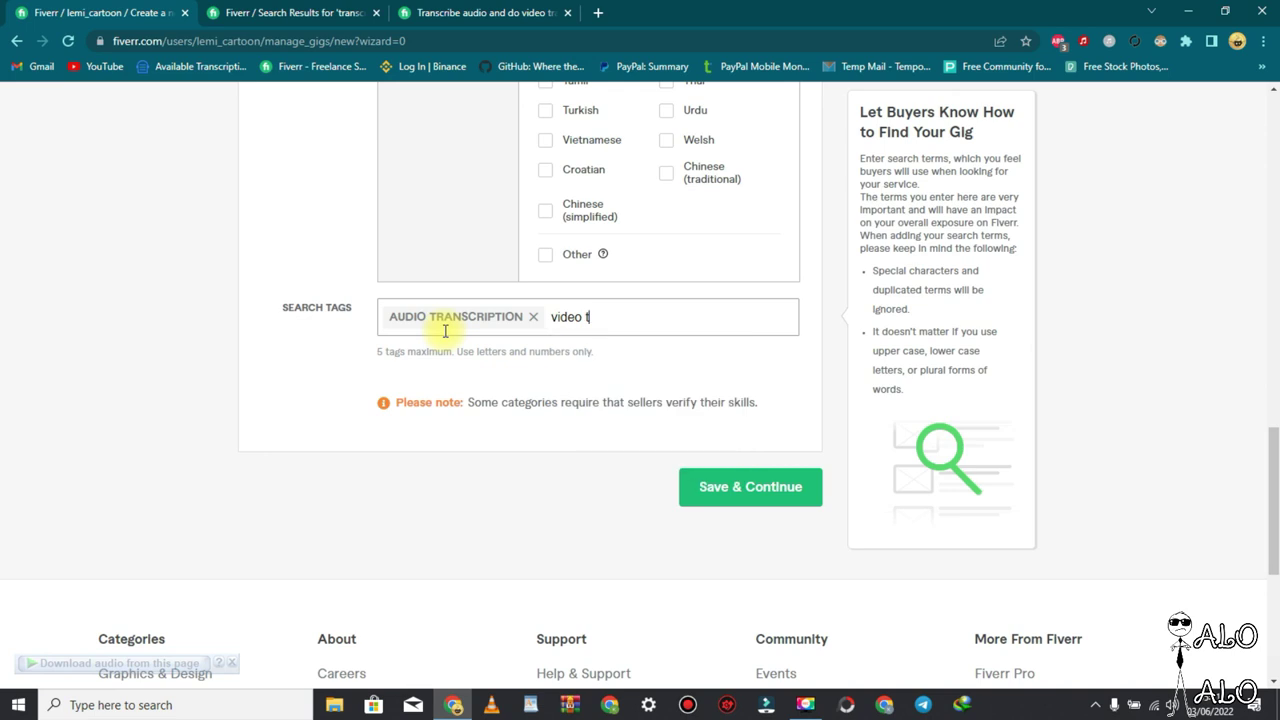
type("ranscription")
key("Return")
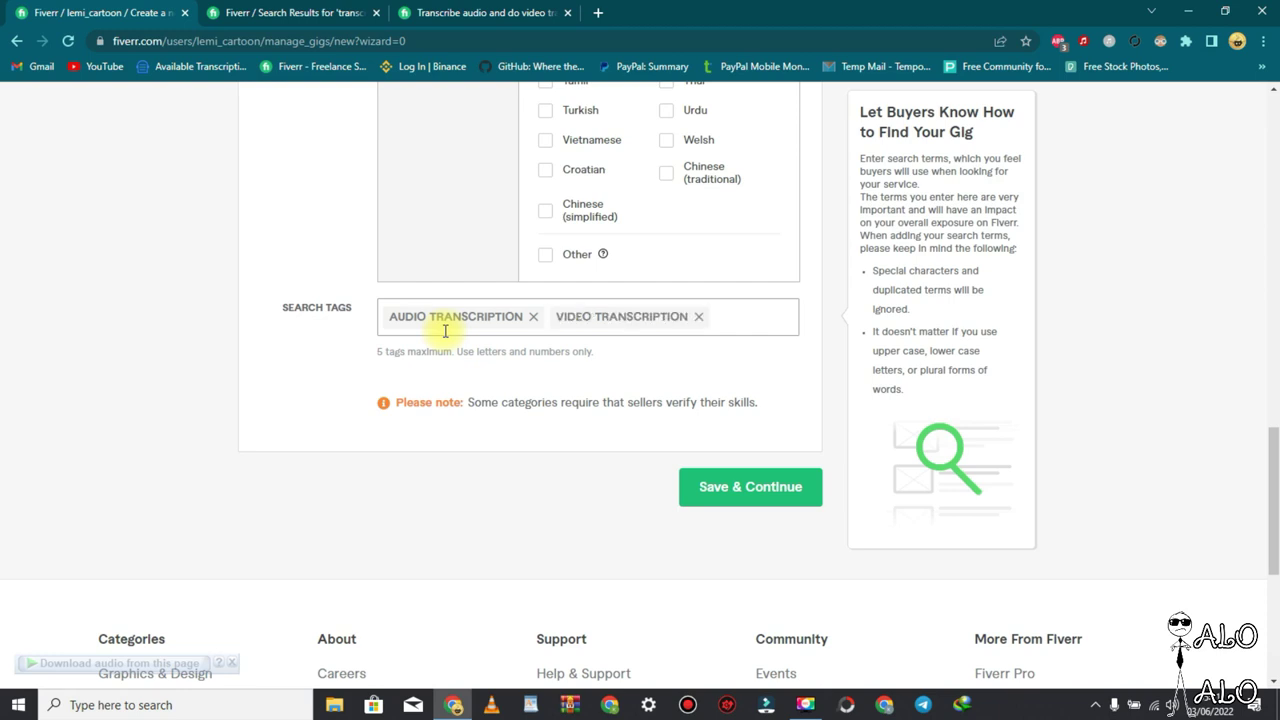
type("transc")
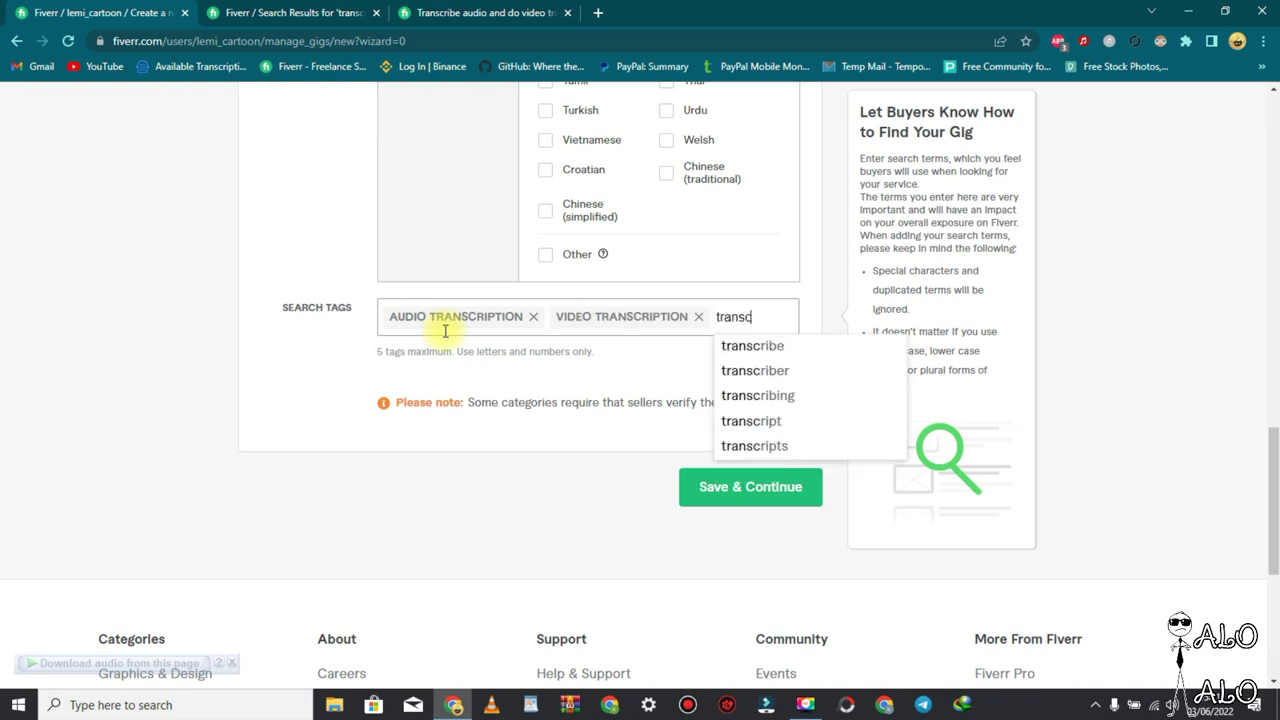
type("ription")
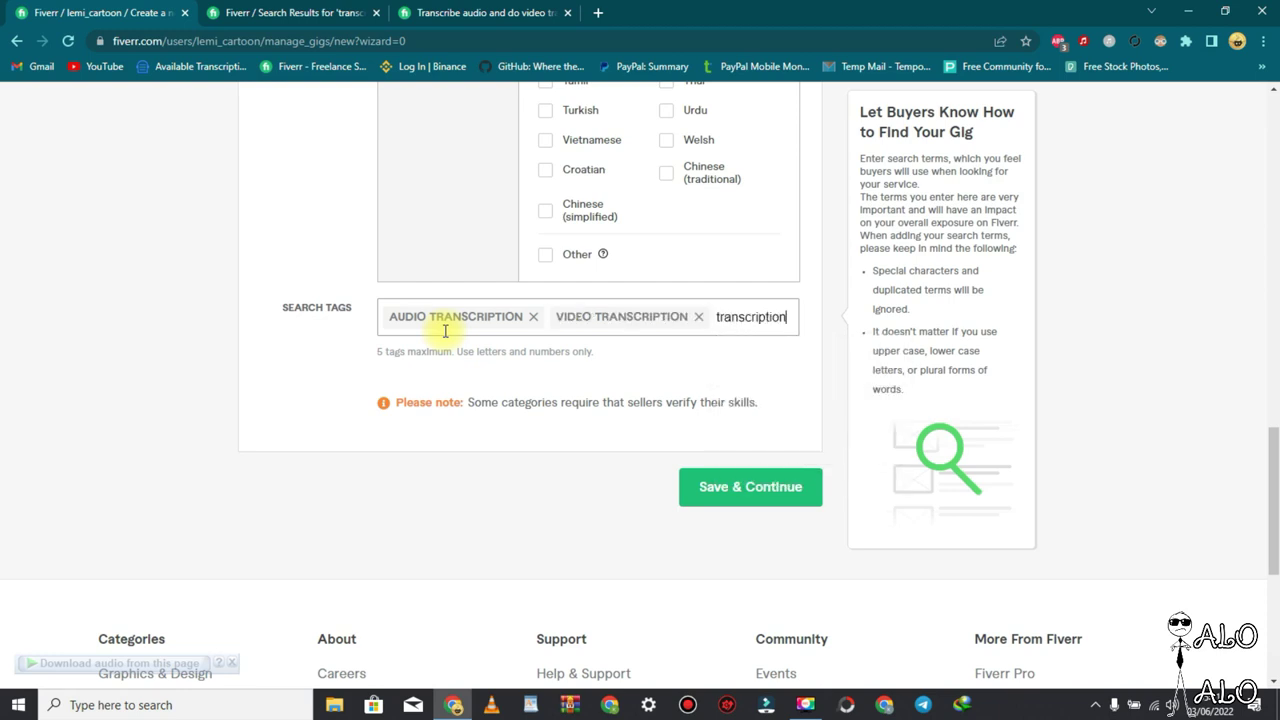
key("Return")
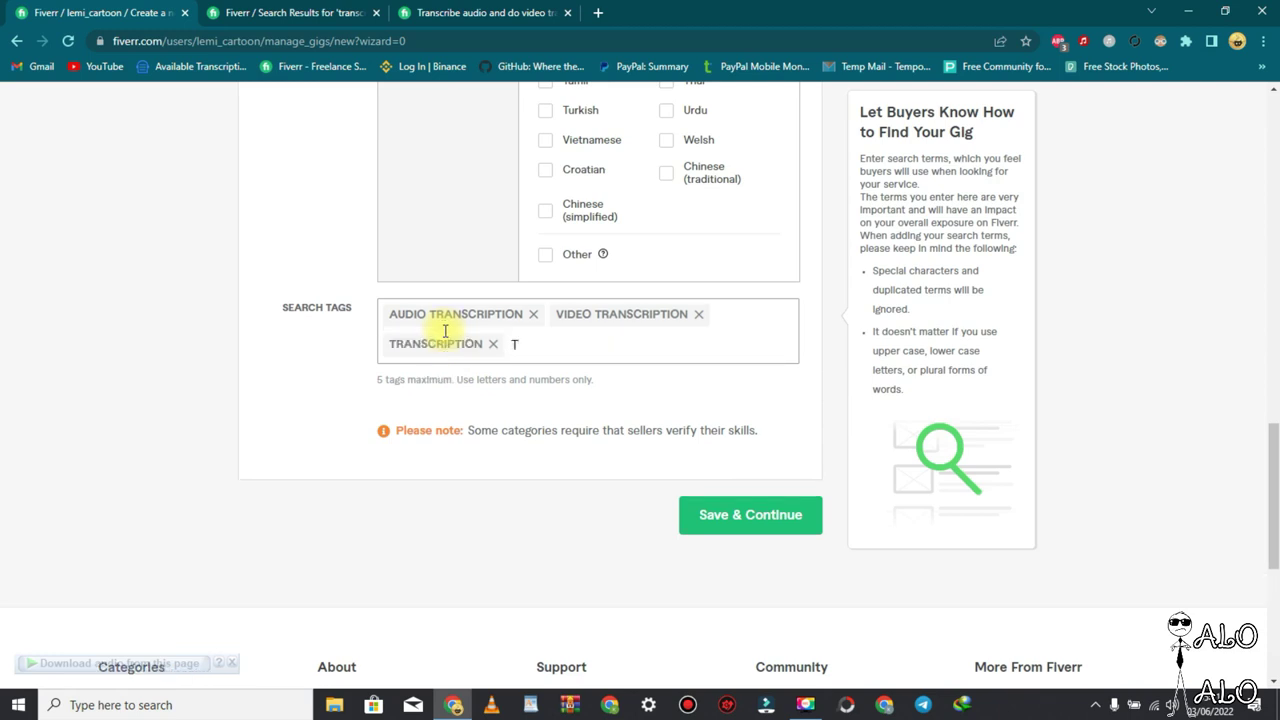
type("ra")
type("iber")
key("Return")
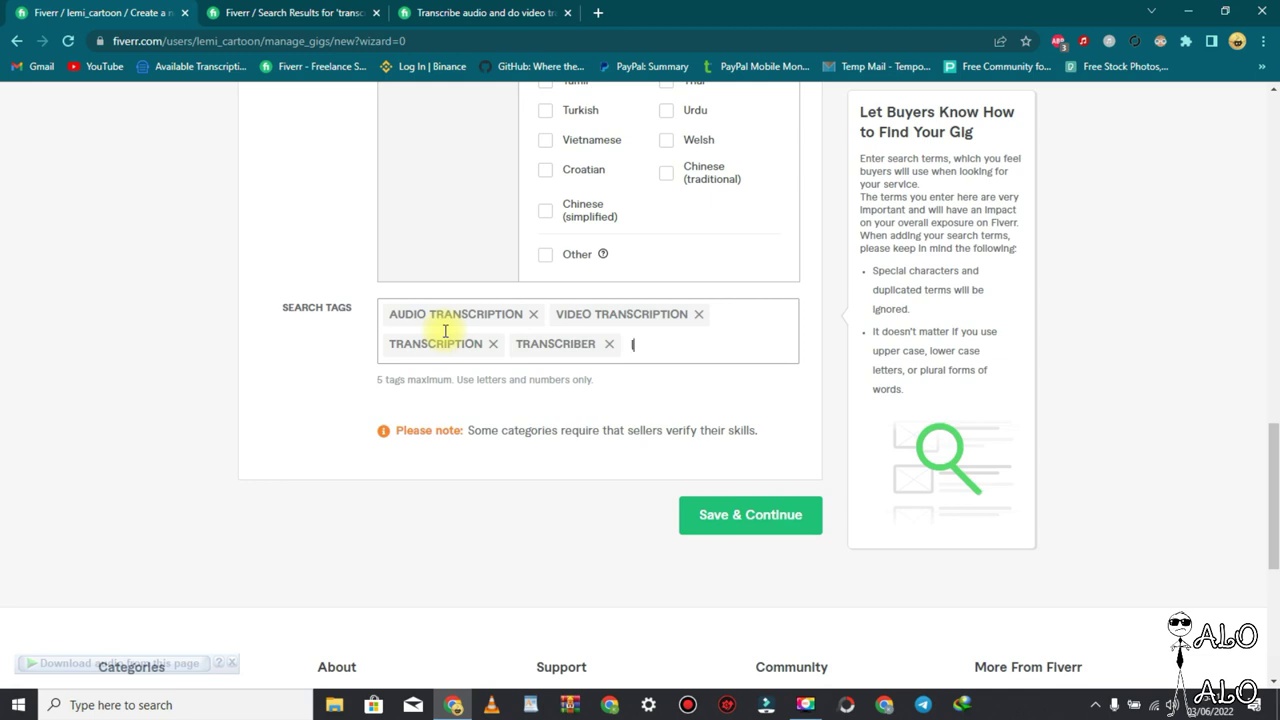
type("terv")
type("iew")
key("Return")
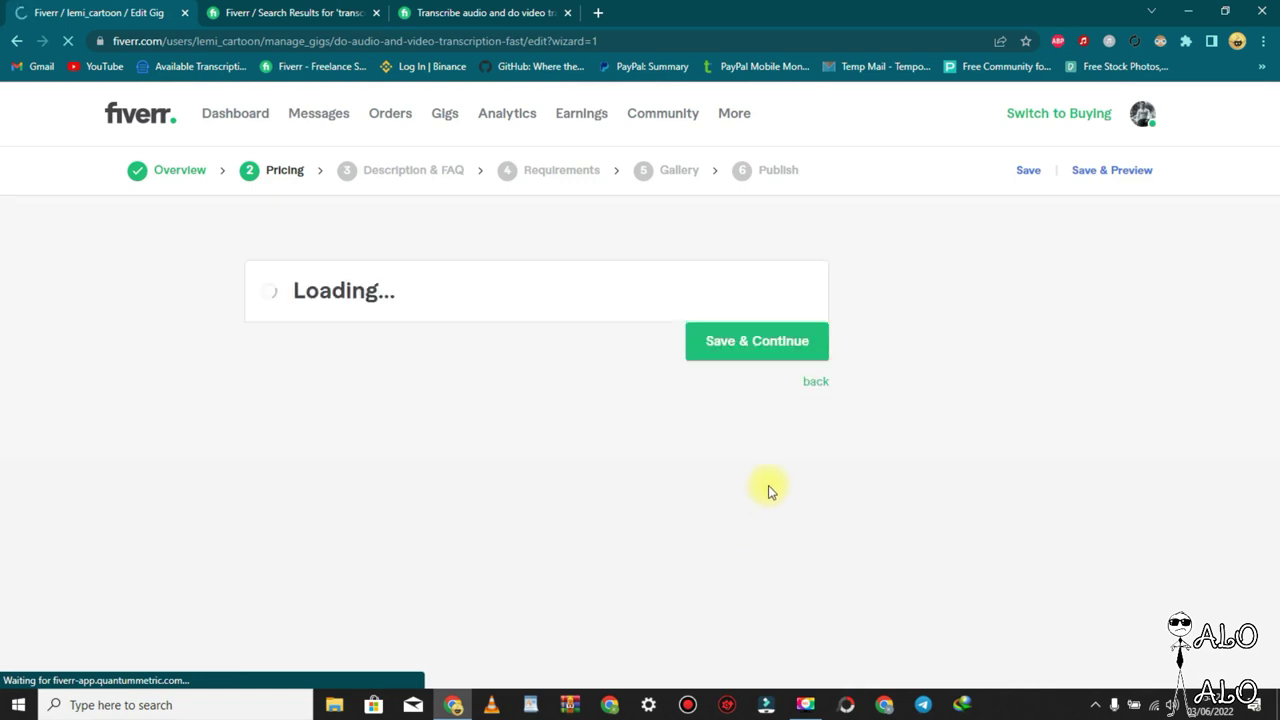
Save the overview and enable three-package pricing on the Pricing step.
left_click(735, 330)
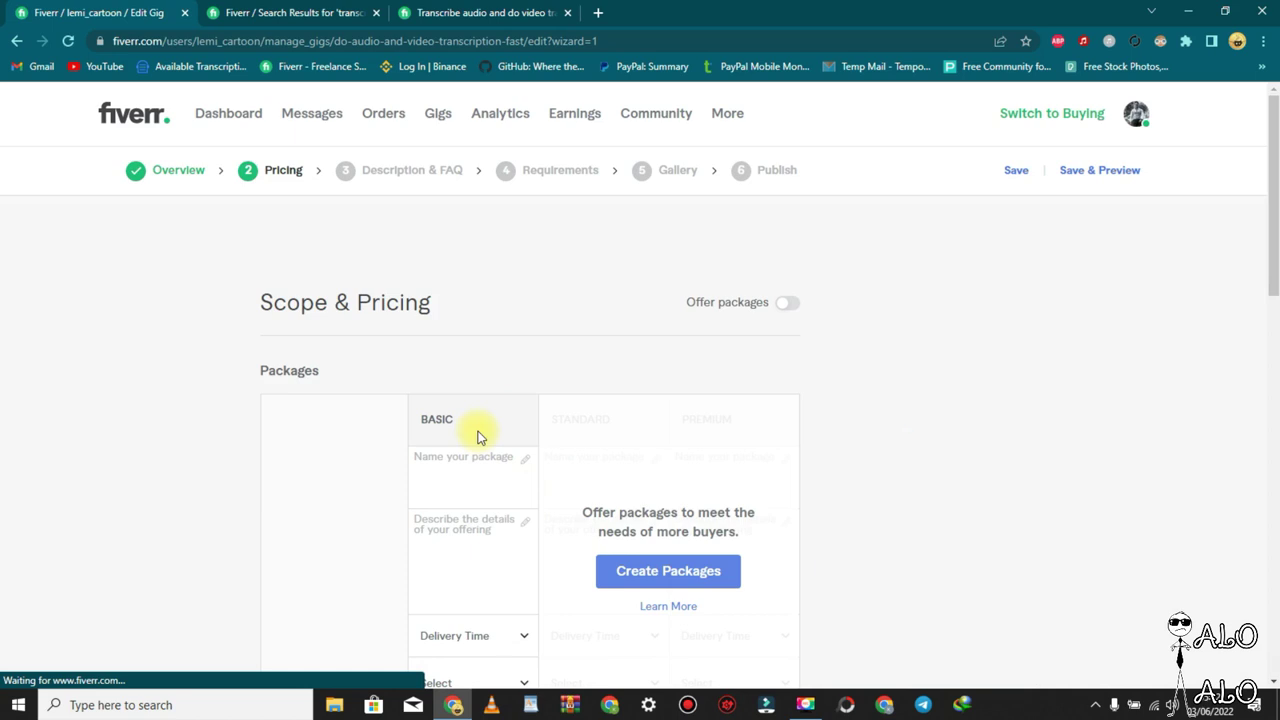
scroll(660, 398, "down", 3)
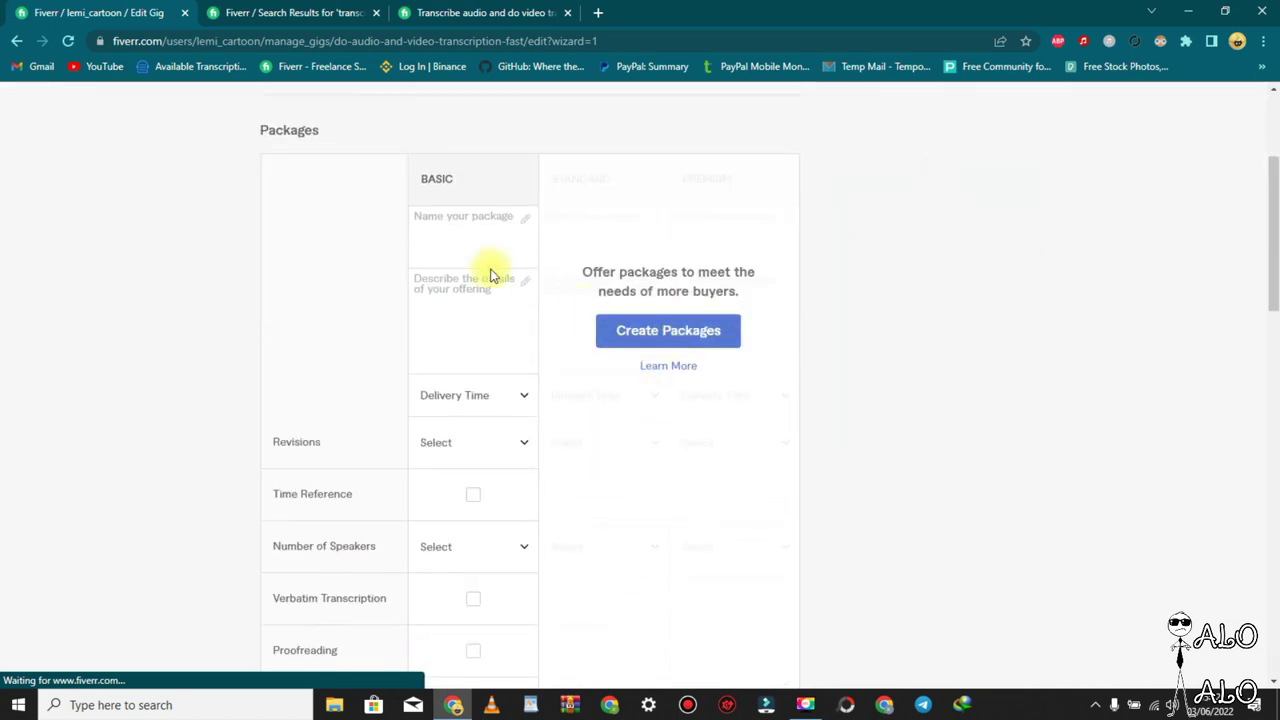
left_click(676, 340)
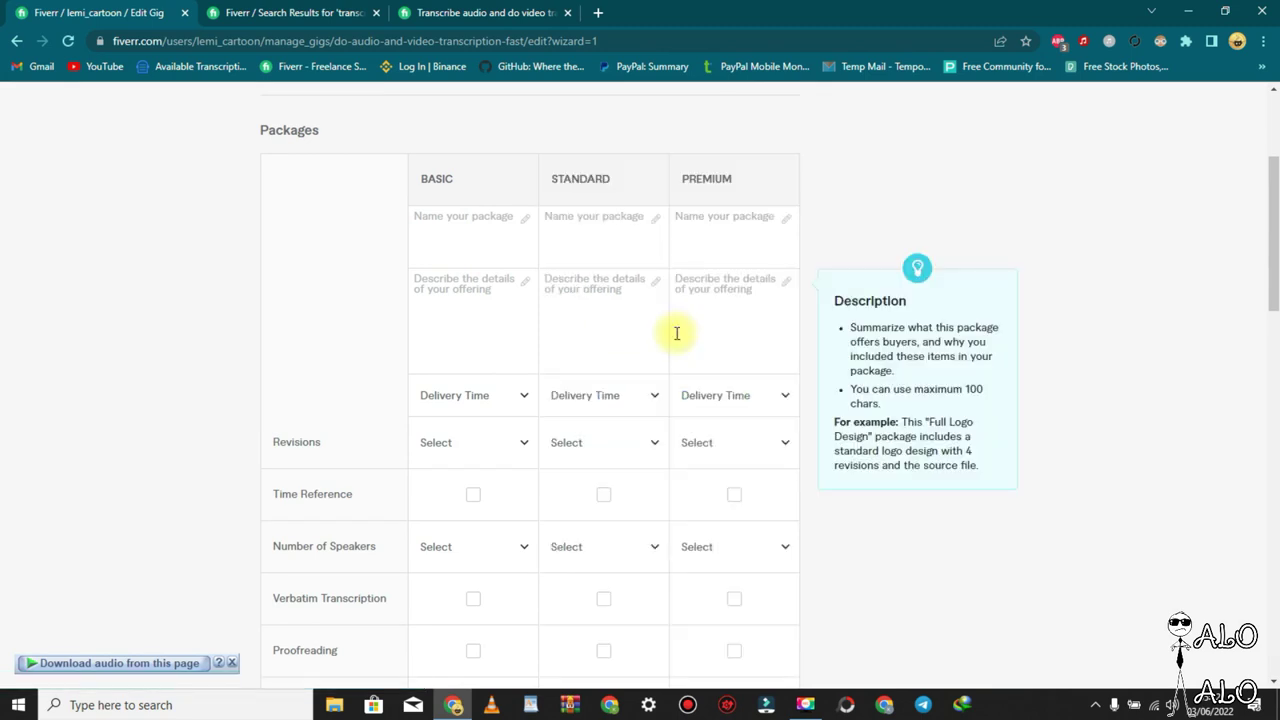
Name the three packages BASIC, STANDARD and PREMIUM.
left_click(474, 225)
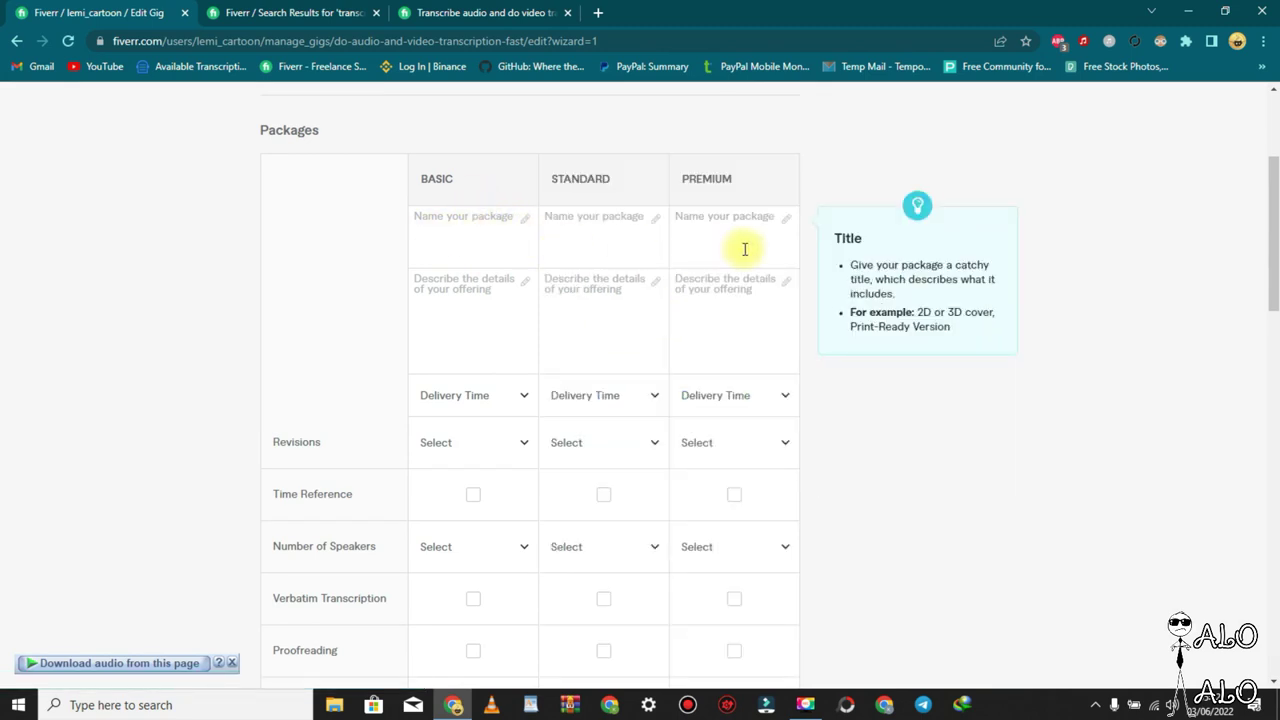
left_click(498, 251)
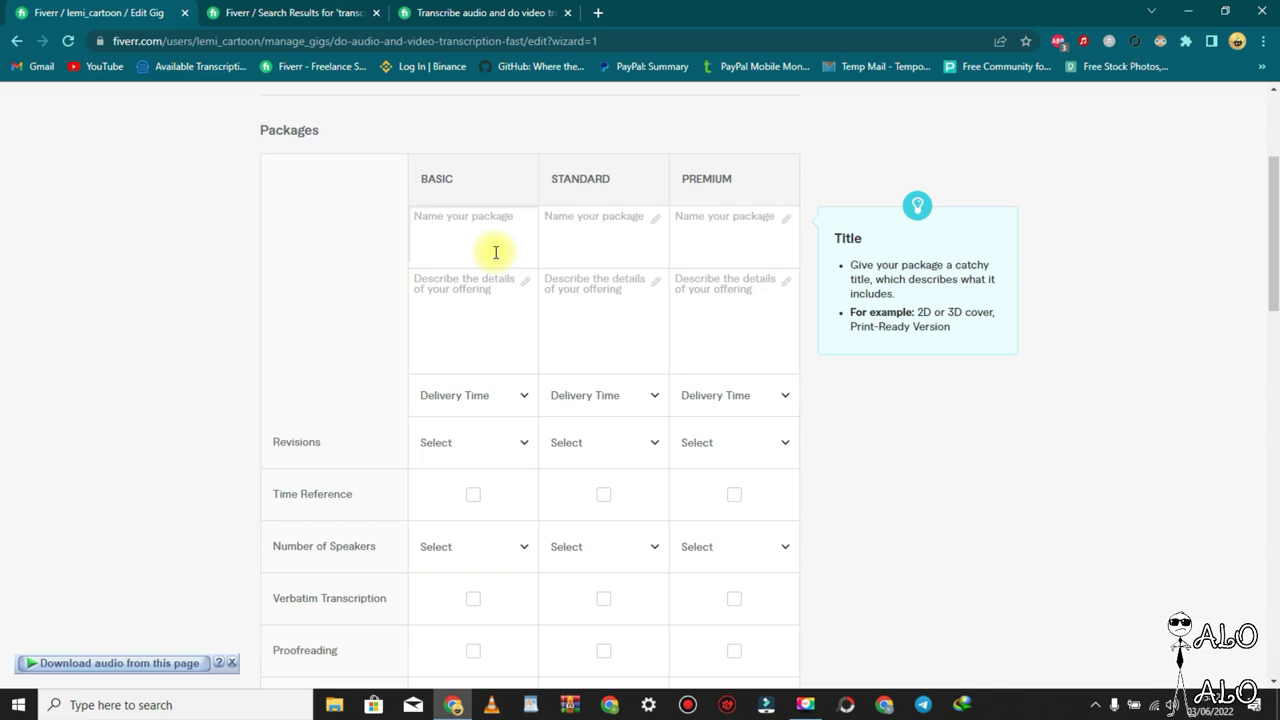
type("BAS")
type("IC")
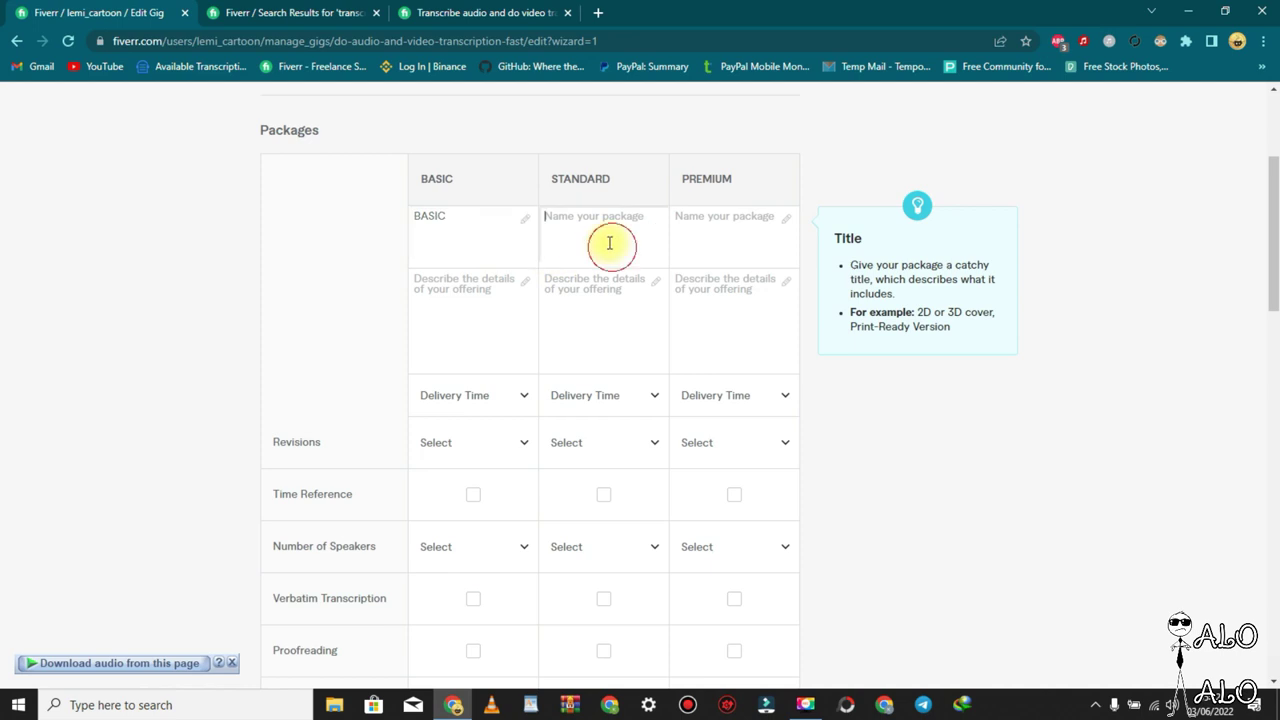
left_click(607, 243)
type("STA")
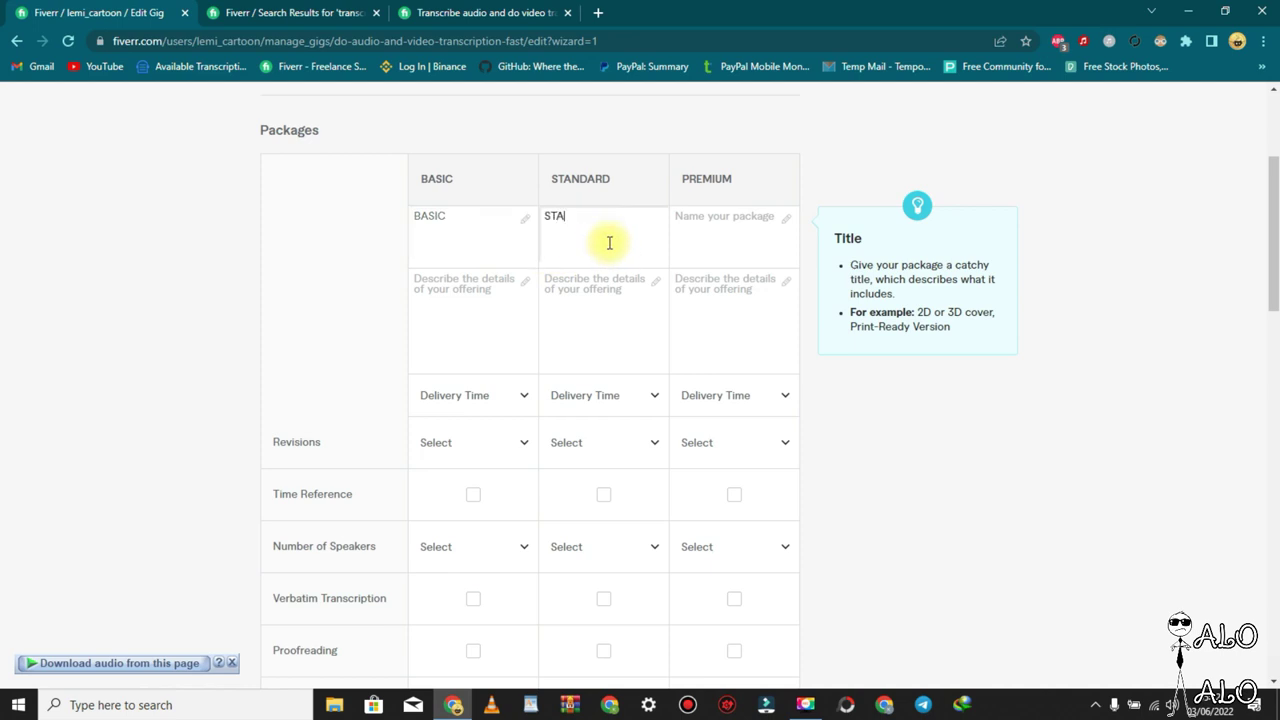
type("NDARD")
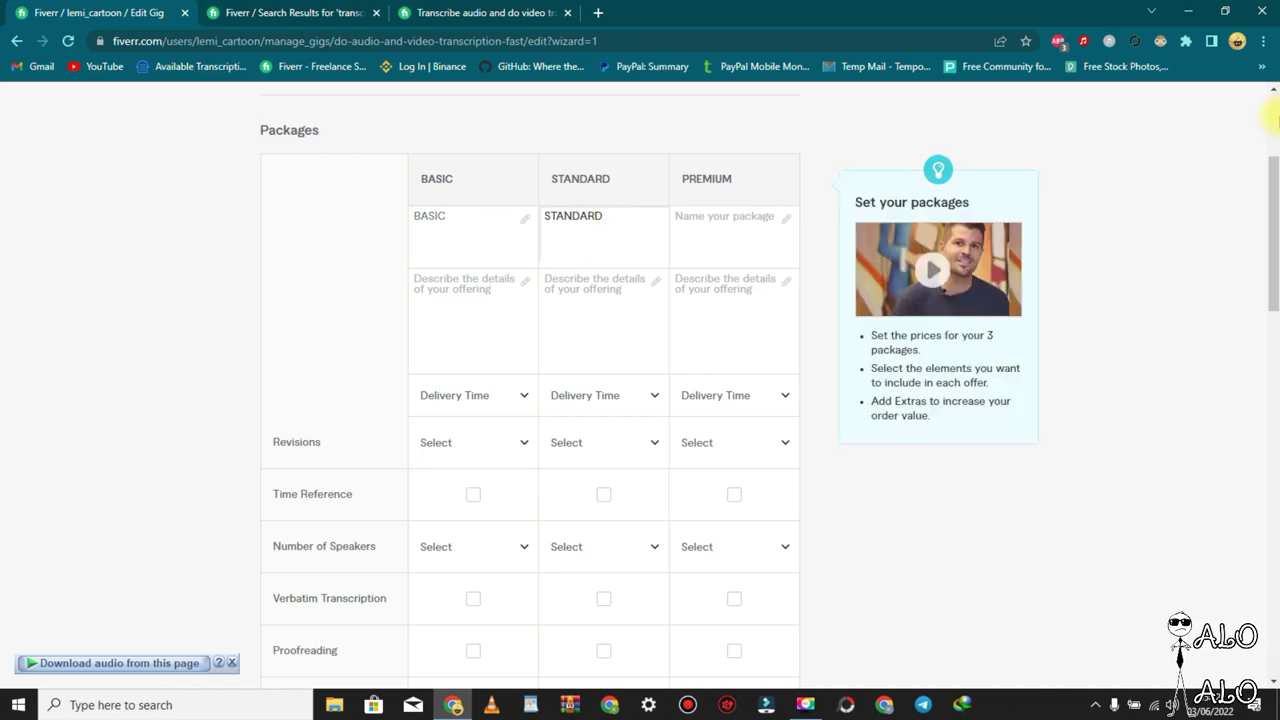
left_click(744, 222)
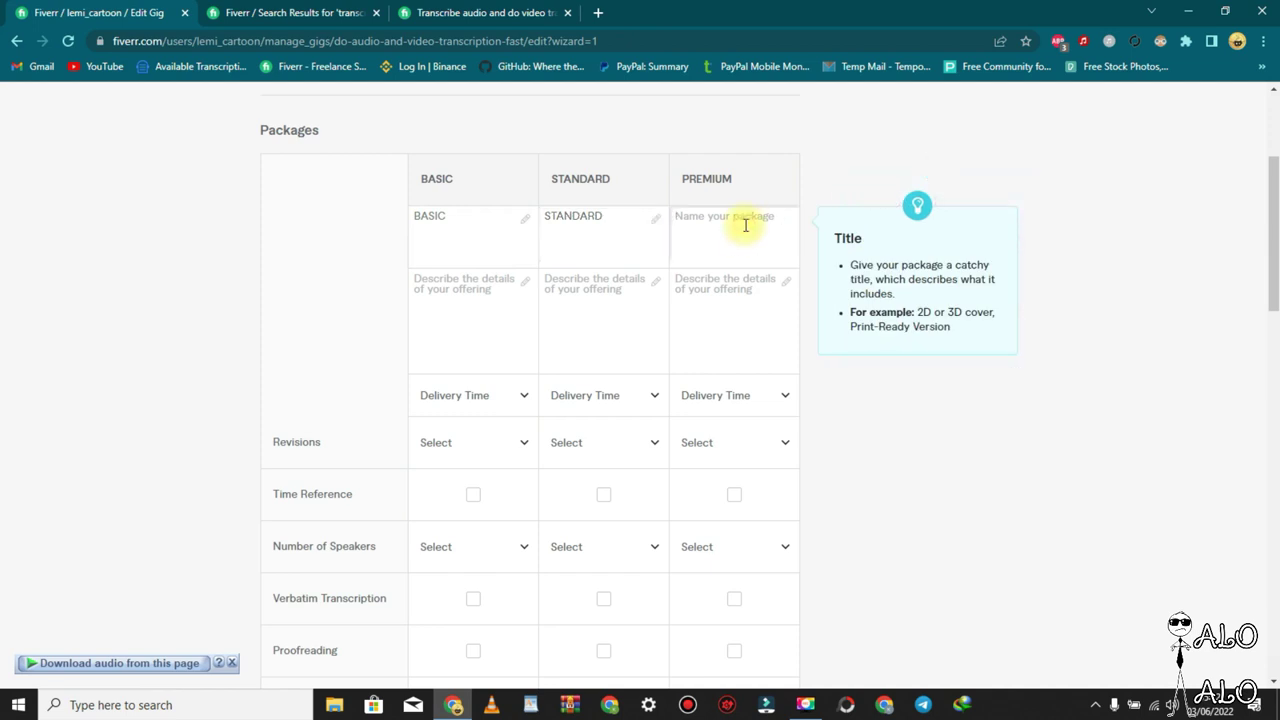
type("PRE")
type("MIUM")
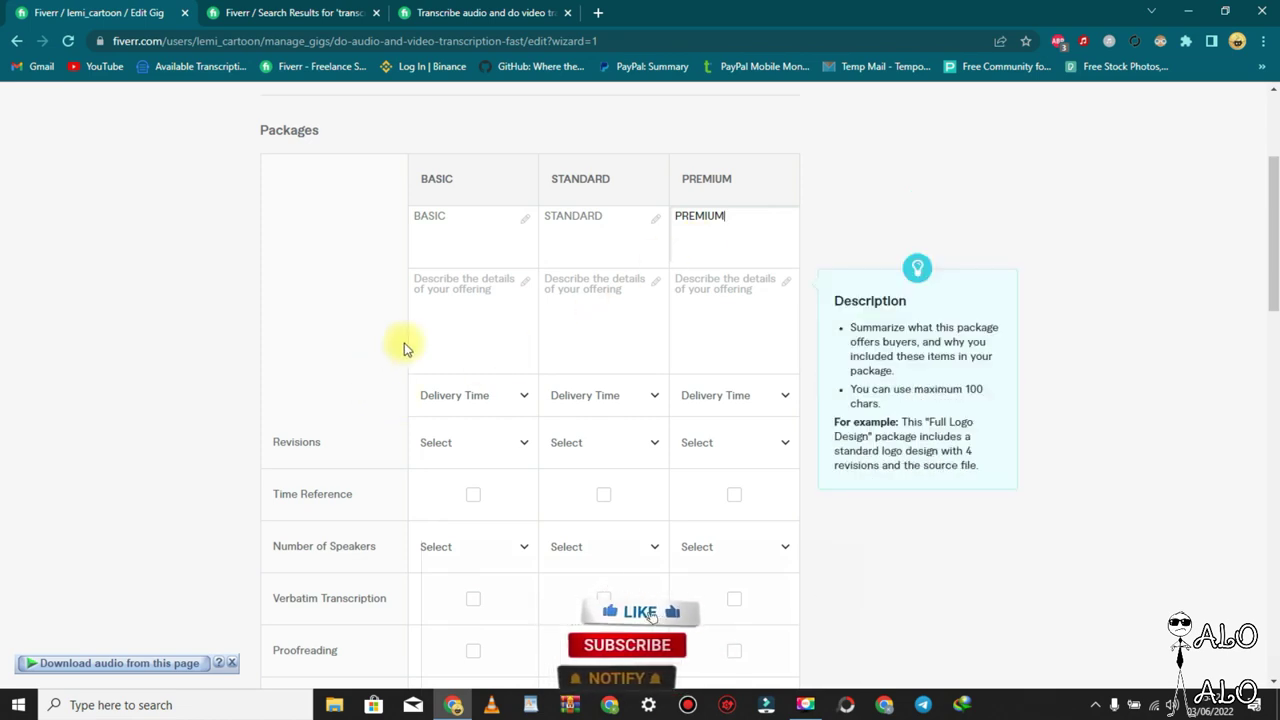
mouse_move(465, 305)
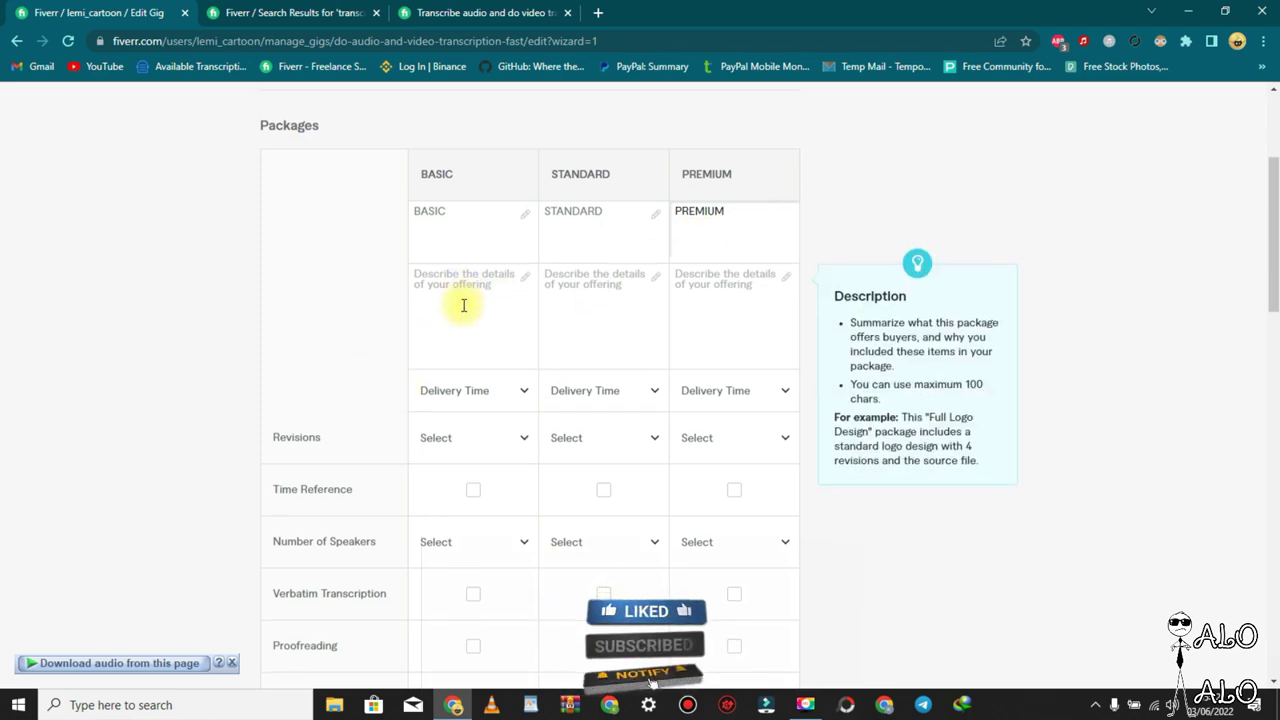
Scroll through the three-package pricing table to review its fields.
scroll(442, 343, "down", 2)
scroll(442, 343, "up", 1)
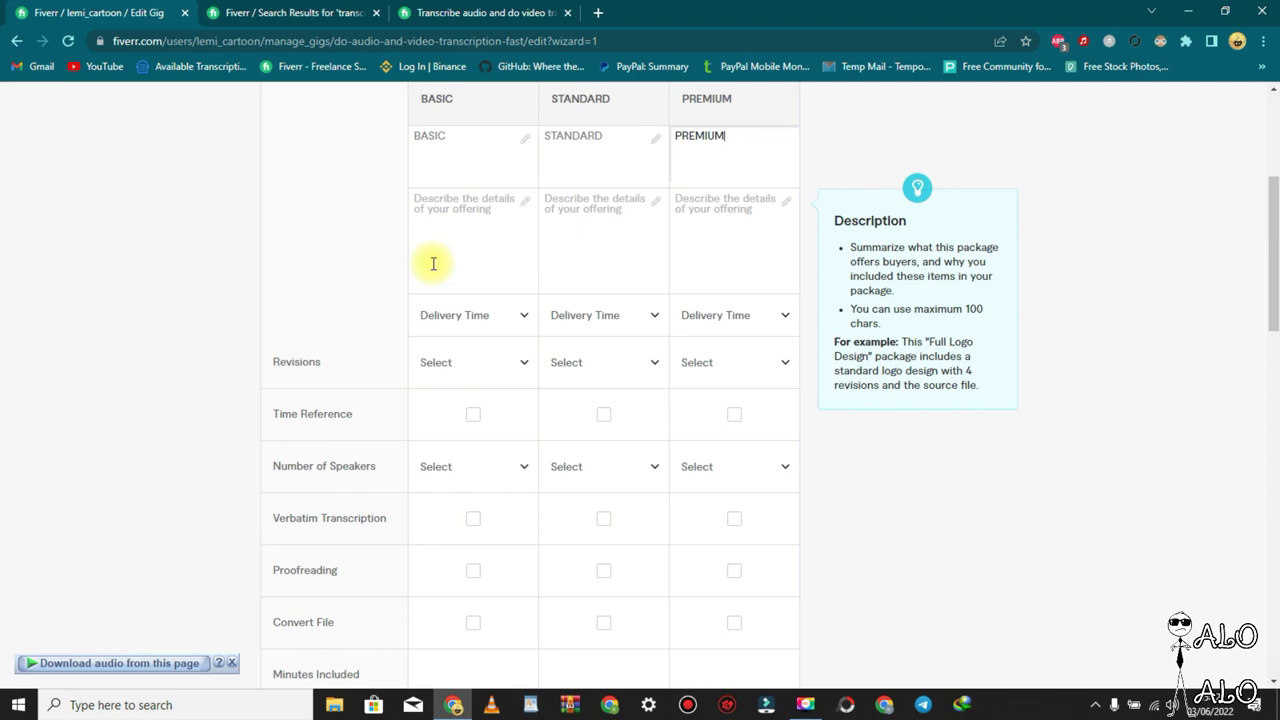
left_click(1197, 678)
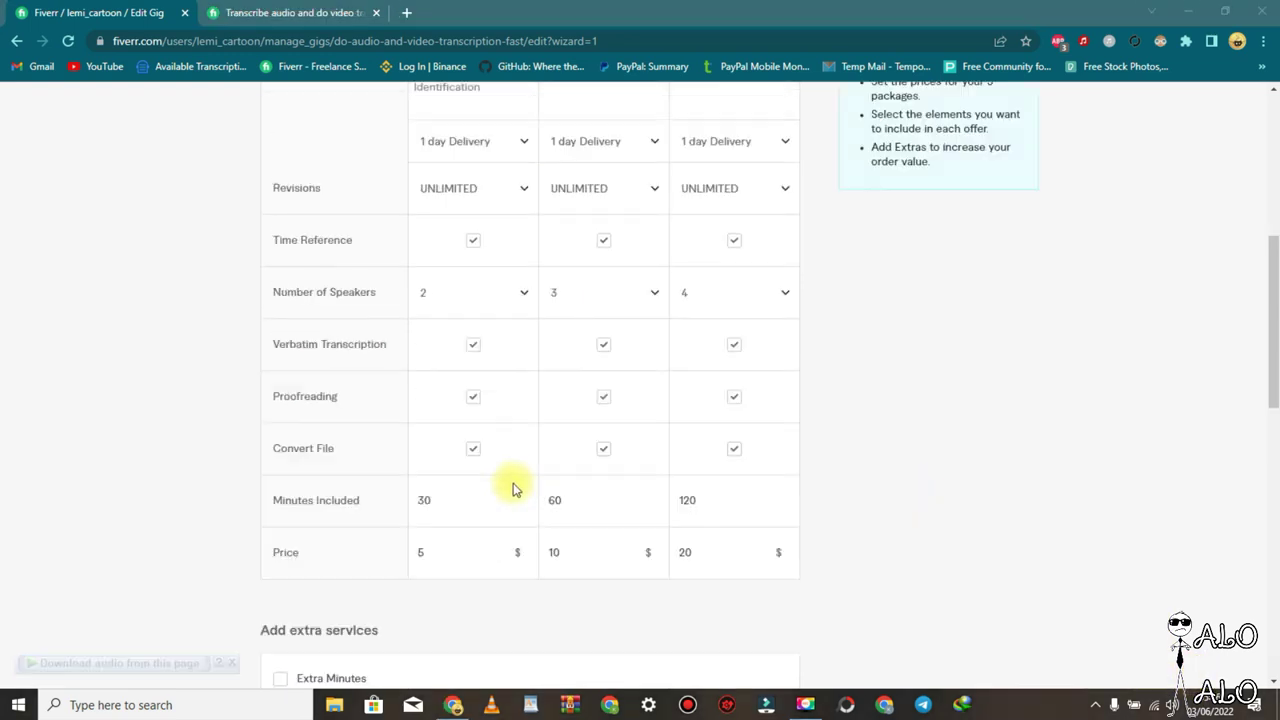
scroll(513, 483, "up", 1)
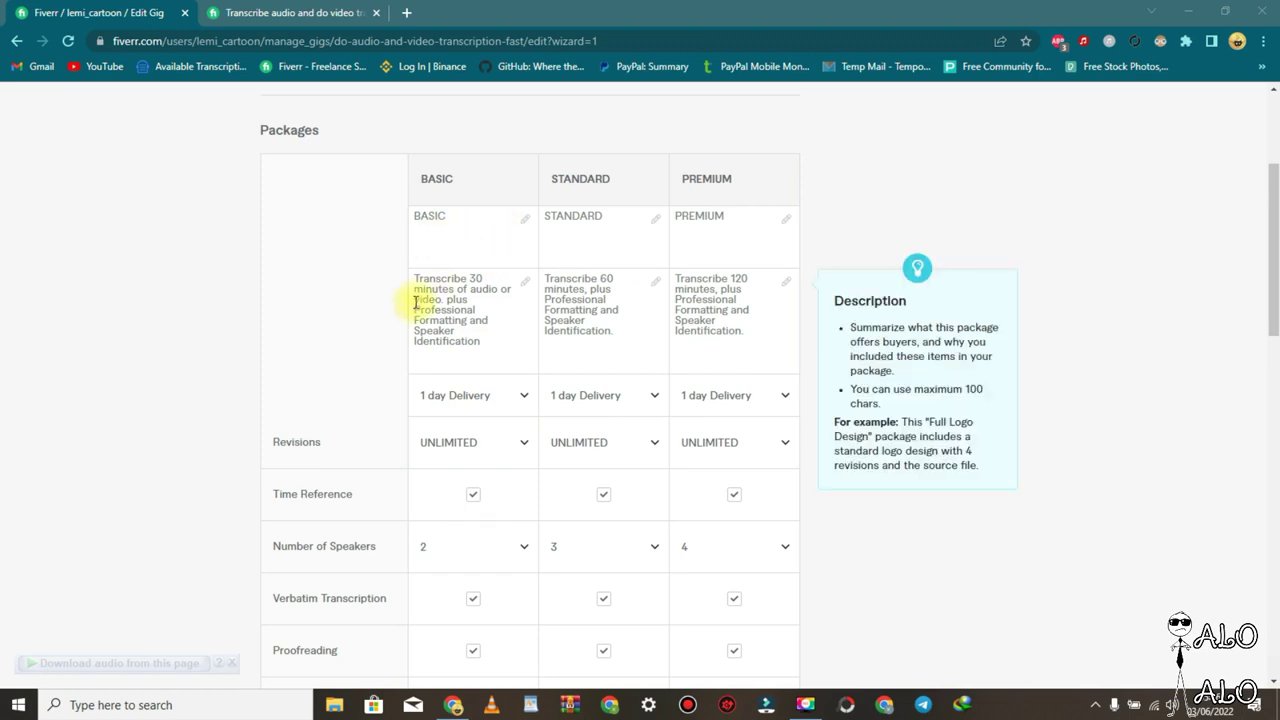
mouse_move(468, 312)
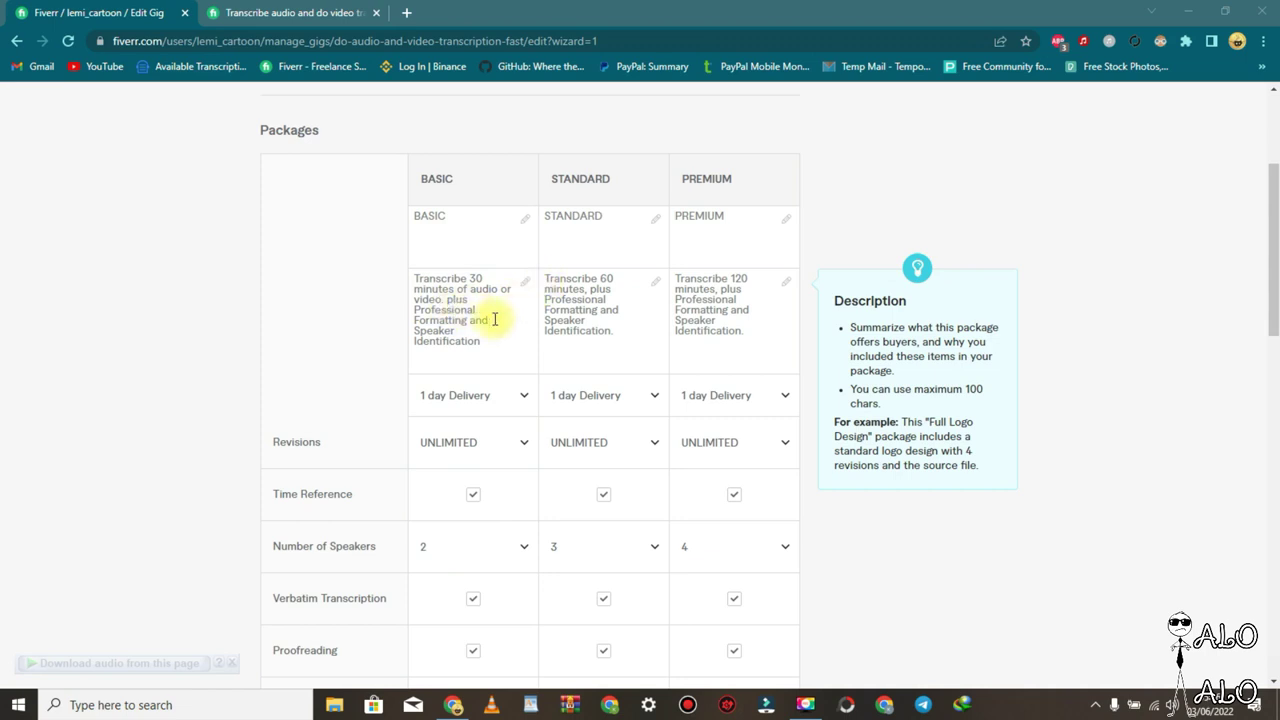
scroll(489, 333, "down", 3)
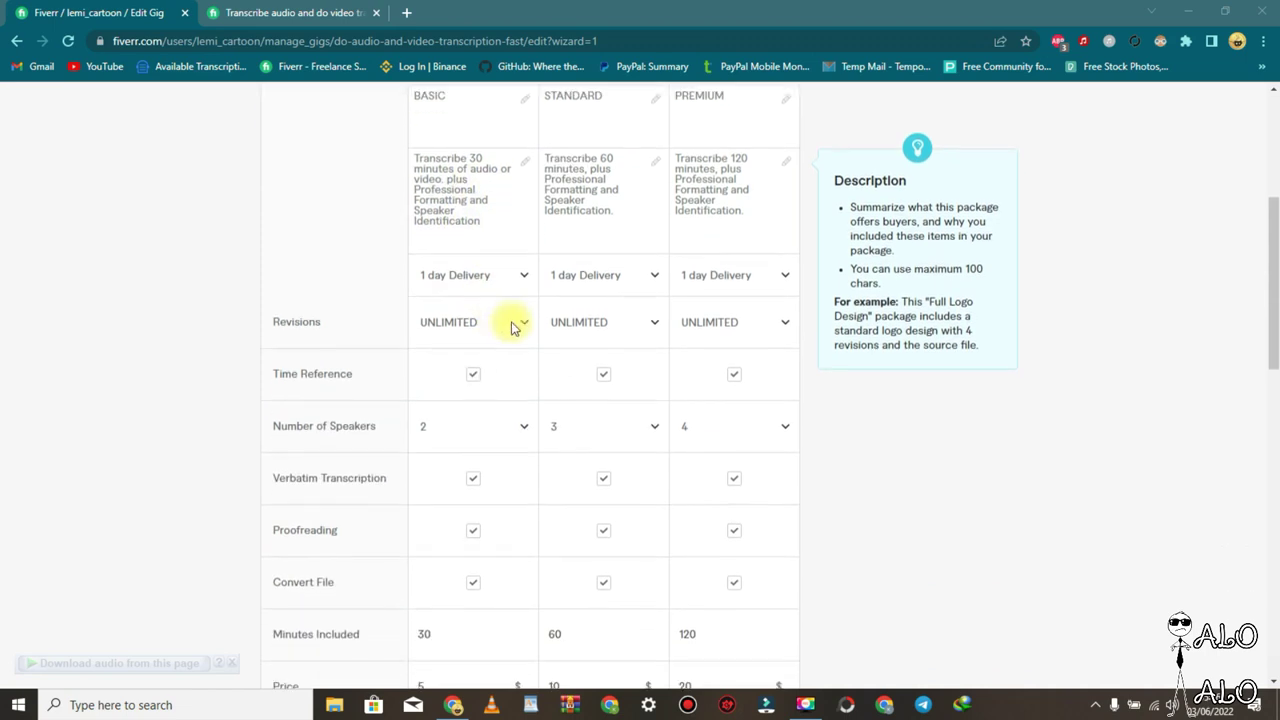
scroll(546, 314, "up", 1)
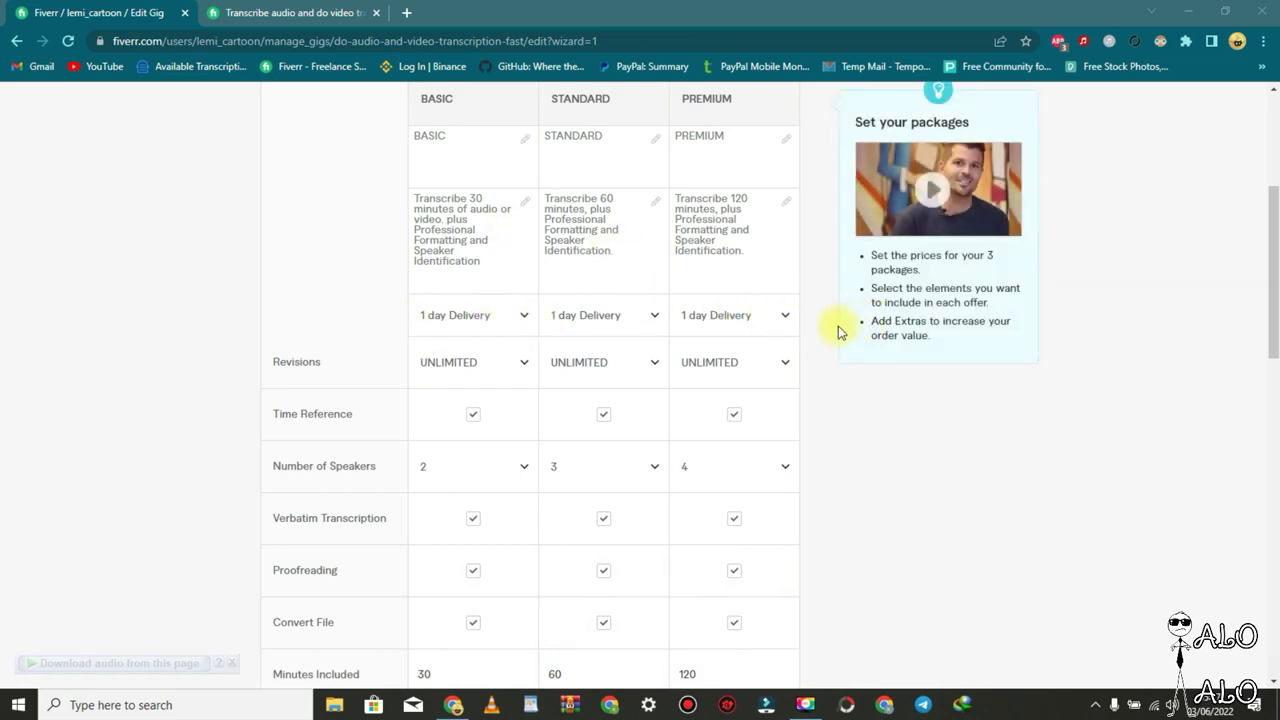
scroll(857, 516, "up", 2)
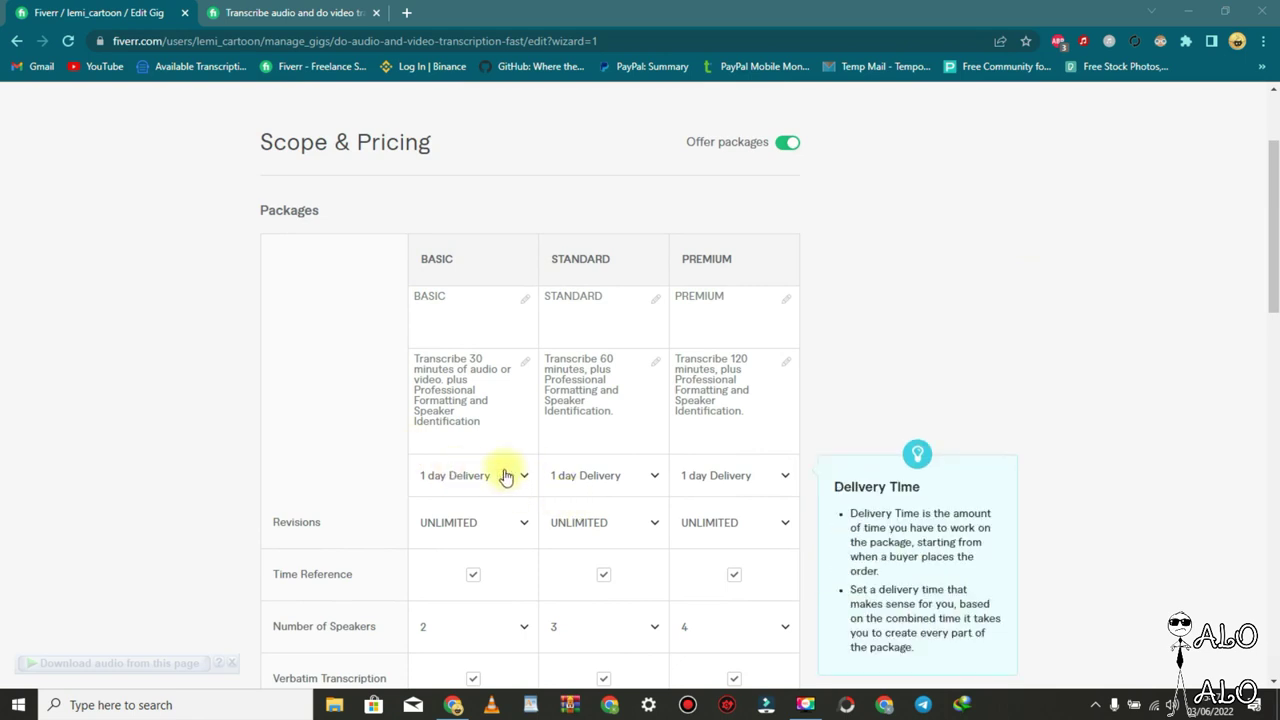
scroll(460, 470, "down", 2)
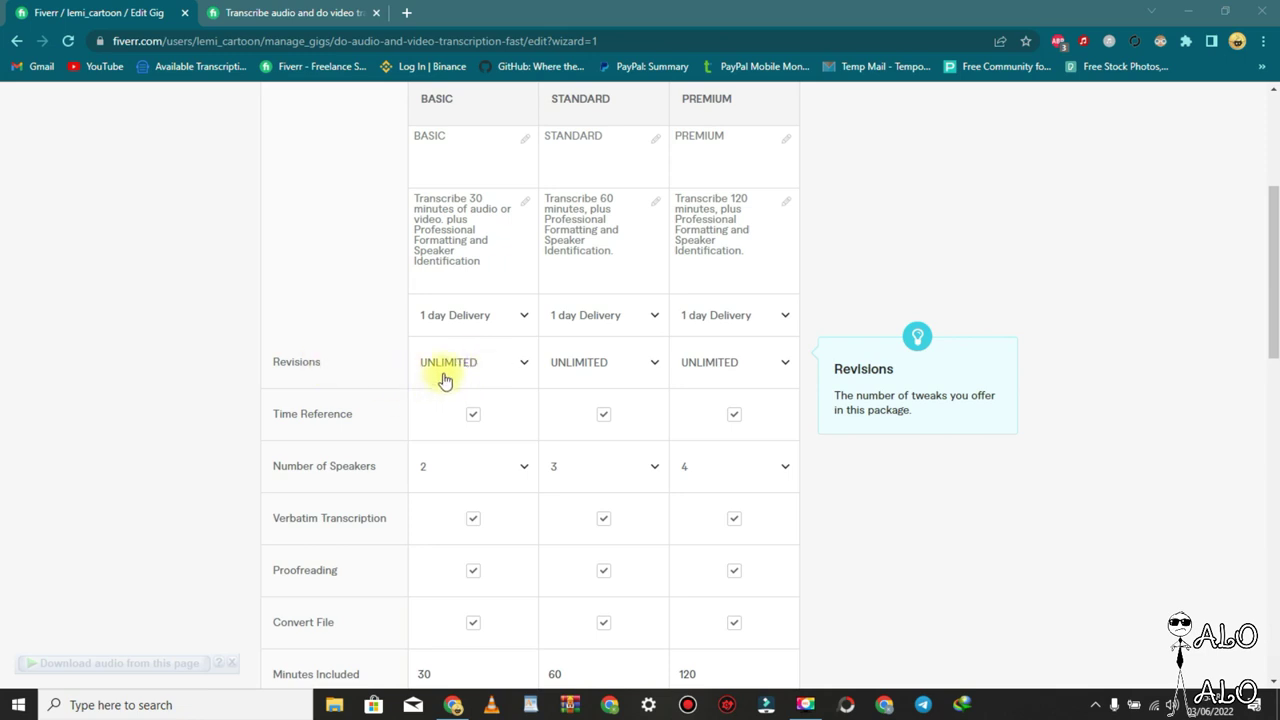
scroll(445, 380, "down", 1)
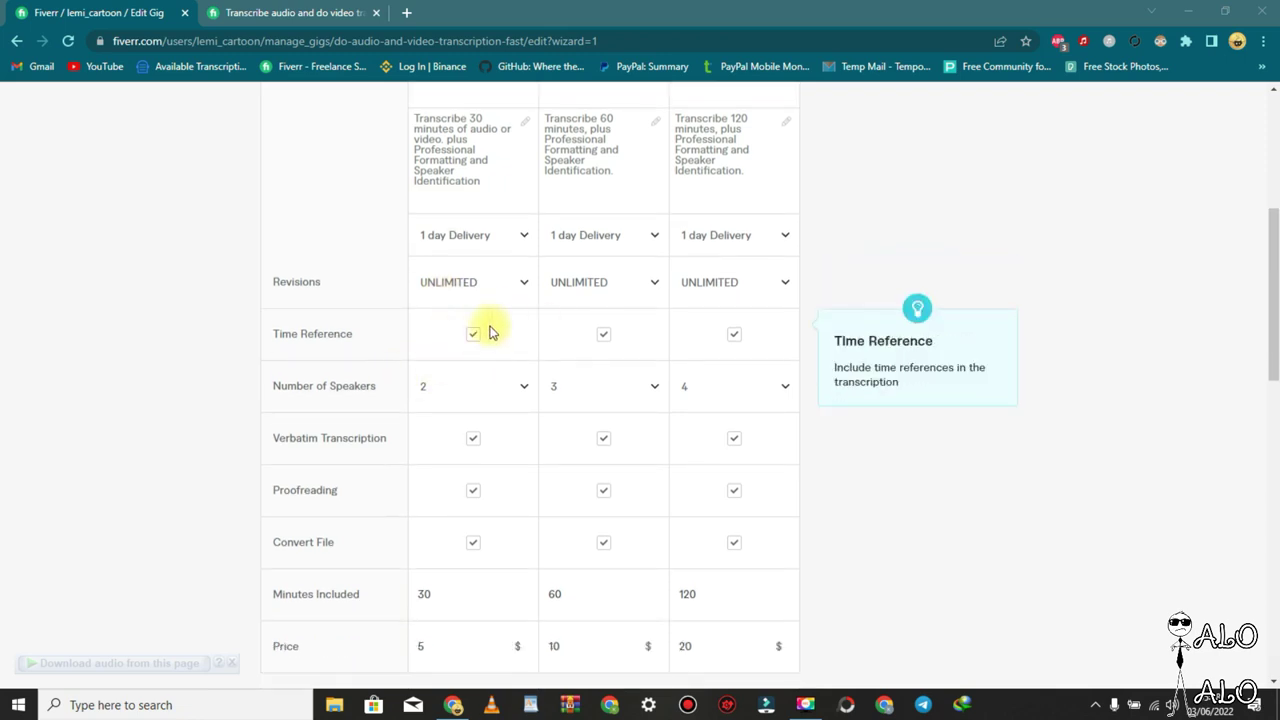
mouse_move(404, 466)
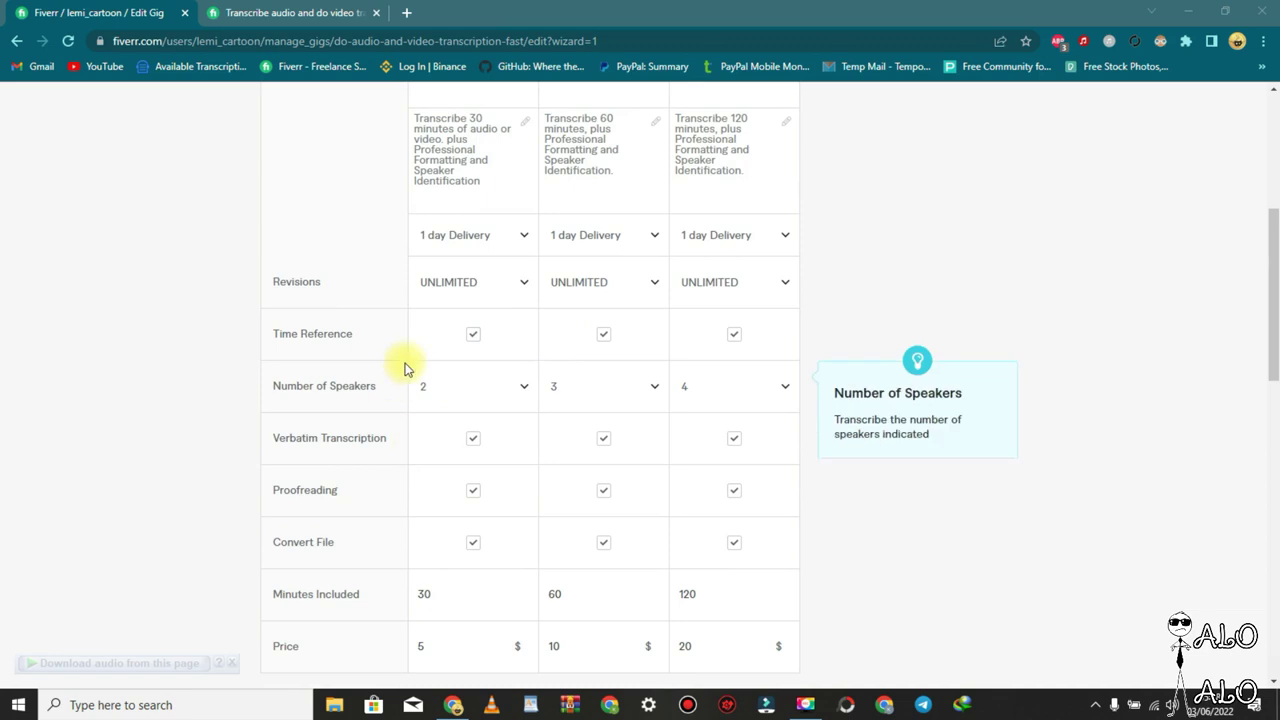
scroll(525, 400, "down", 1)
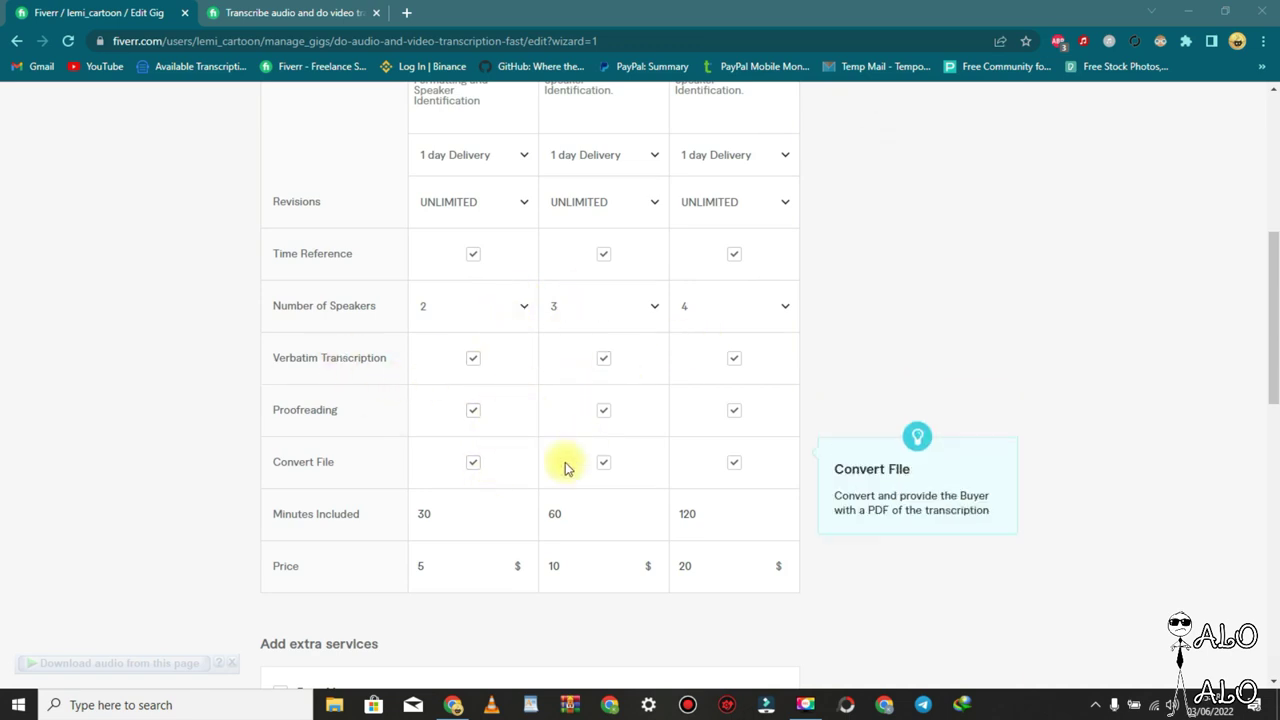
mouse_move(380, 594)
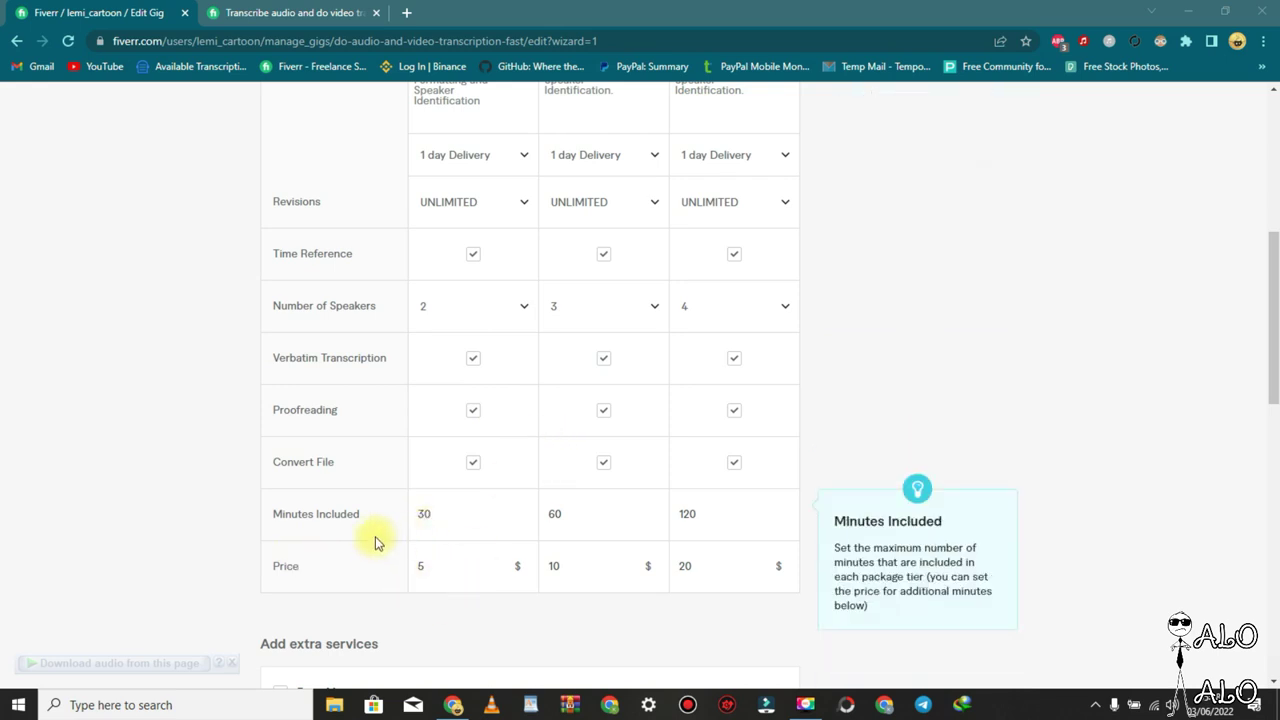
left_click(441, 521)
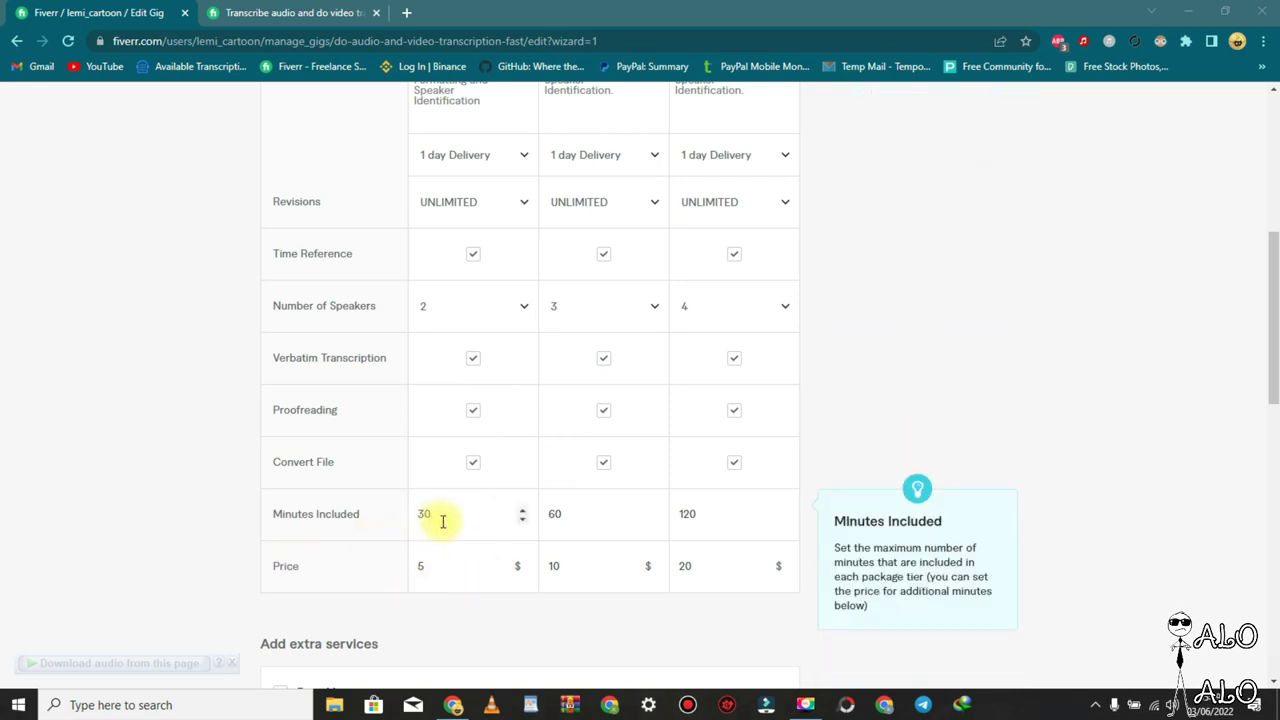
scroll(443, 521, "up", 3)
scroll(443, 521, "down", 3)
left_click(420, 568)
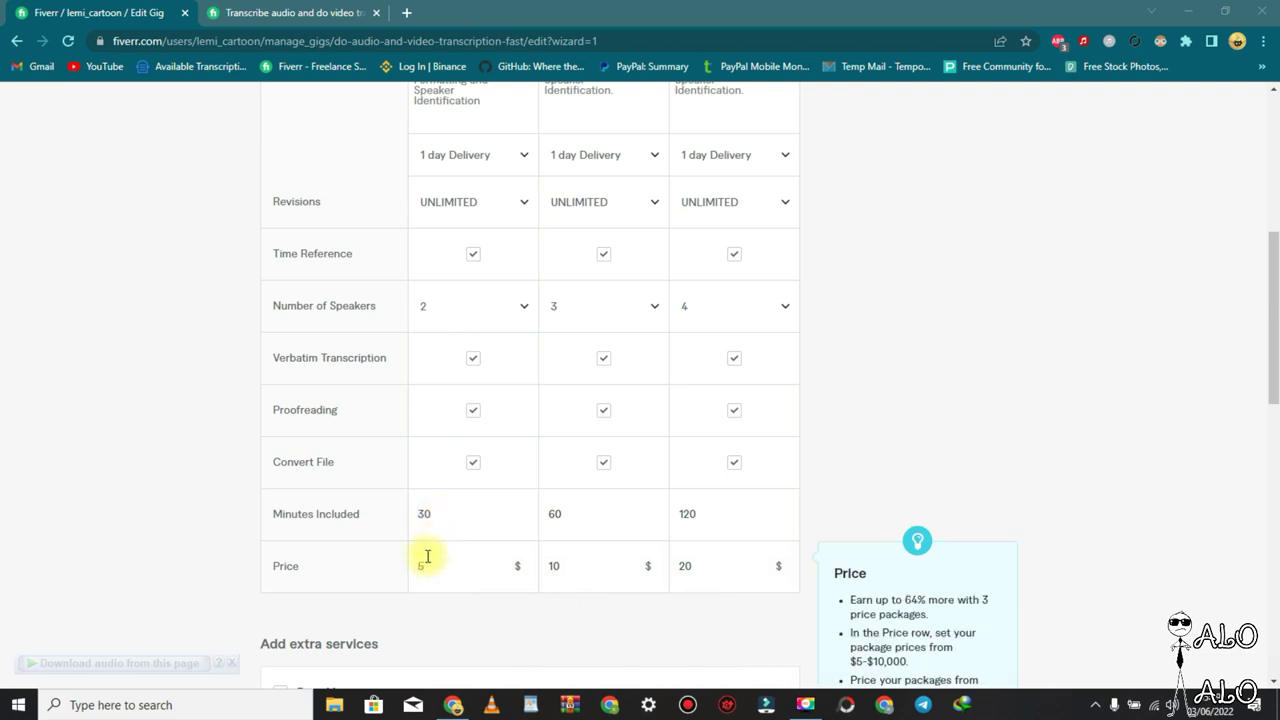
left_click(433, 516)
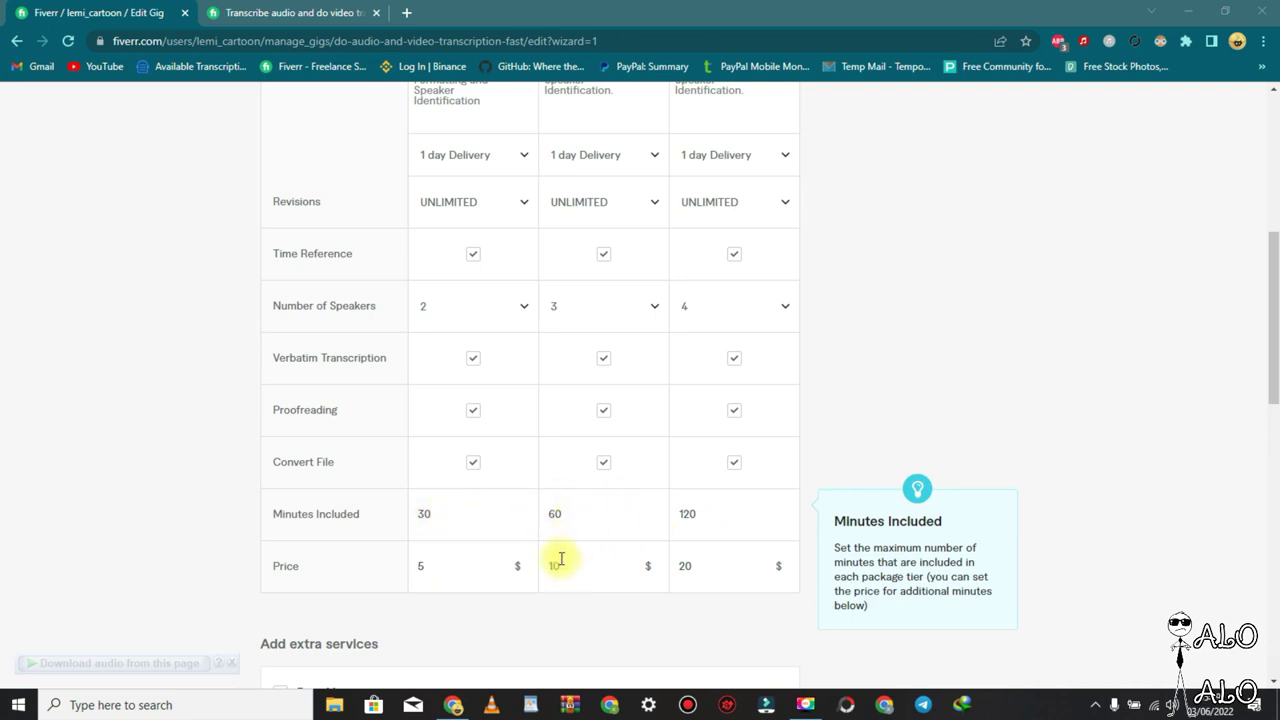
left_click(560, 566)
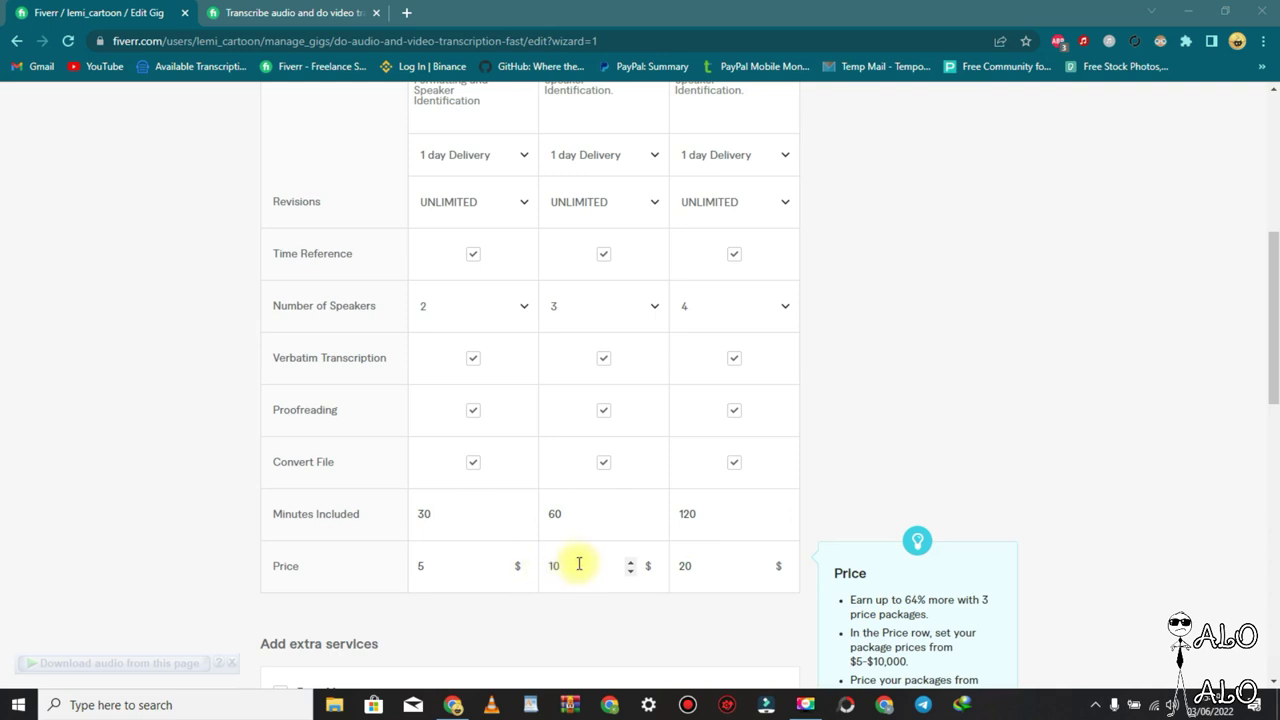
scroll(580, 550, "up", 1)
scroll(583, 537, "up", 2)
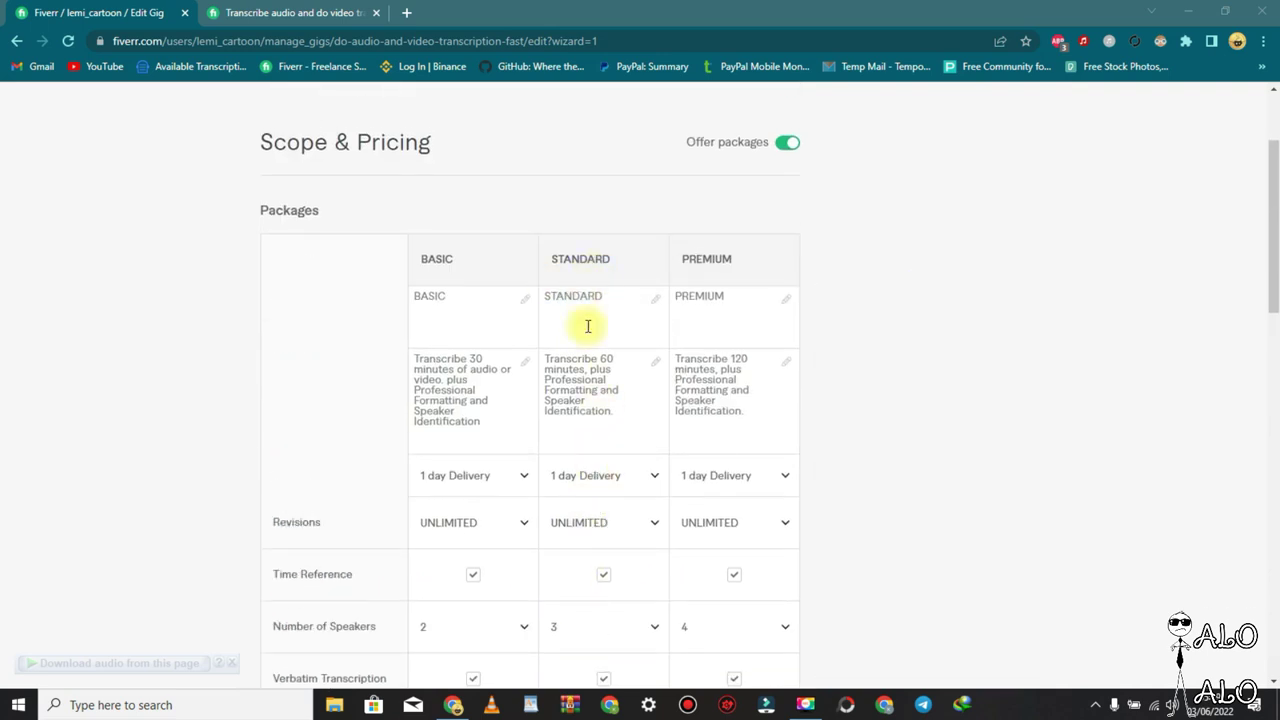
mouse_move(580, 390)
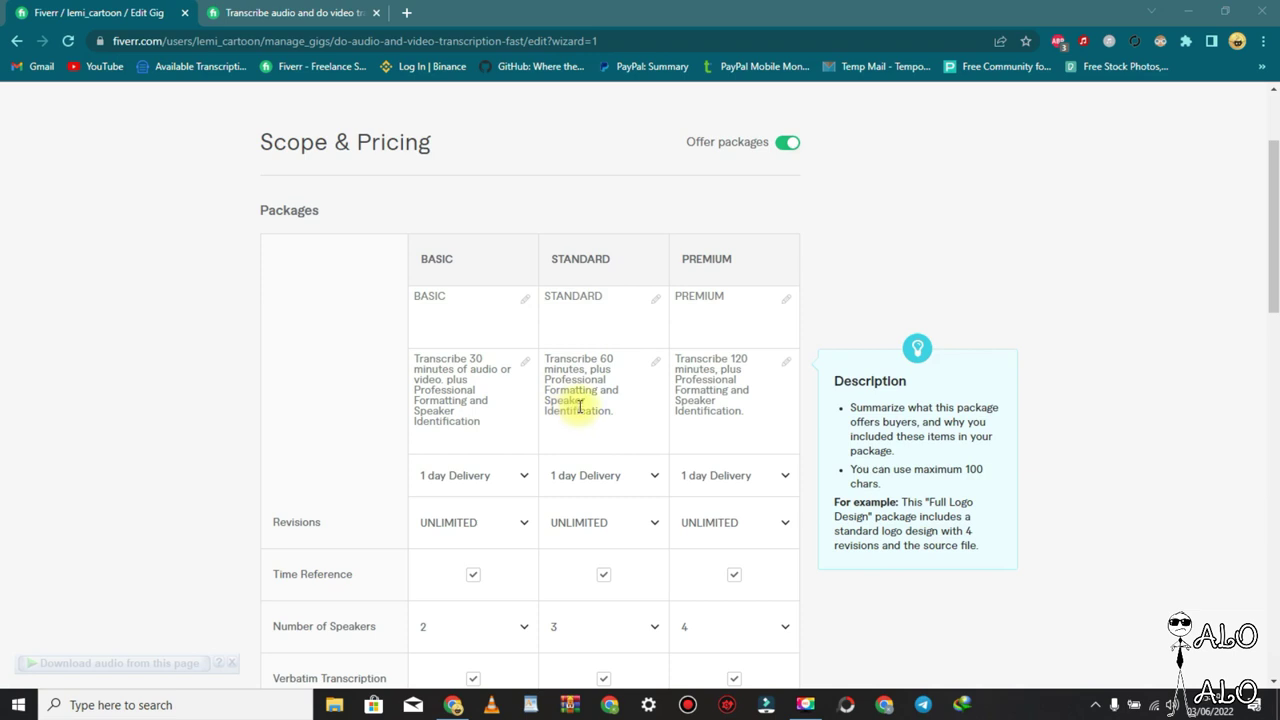
scroll(580, 400, "down", 2)
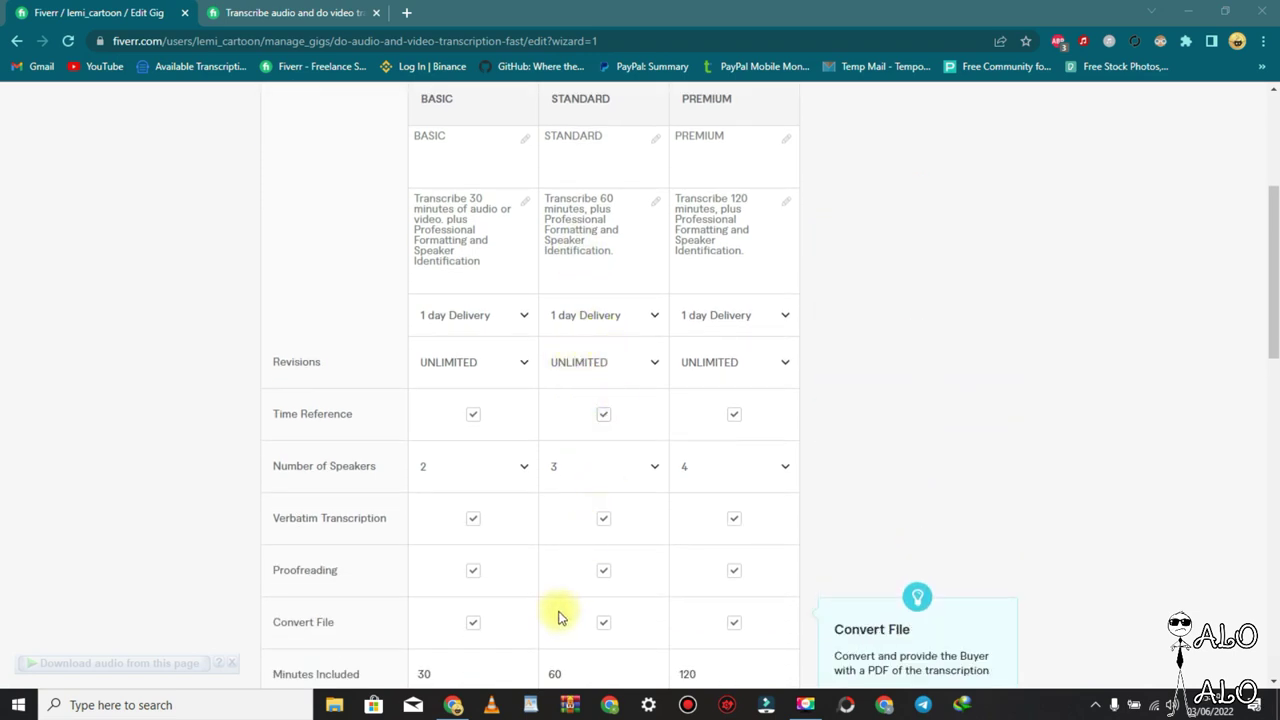
scroll(575, 610, "down", 3)
scroll(589, 511, "up", 1)
scroll(620, 360, "up", 1)
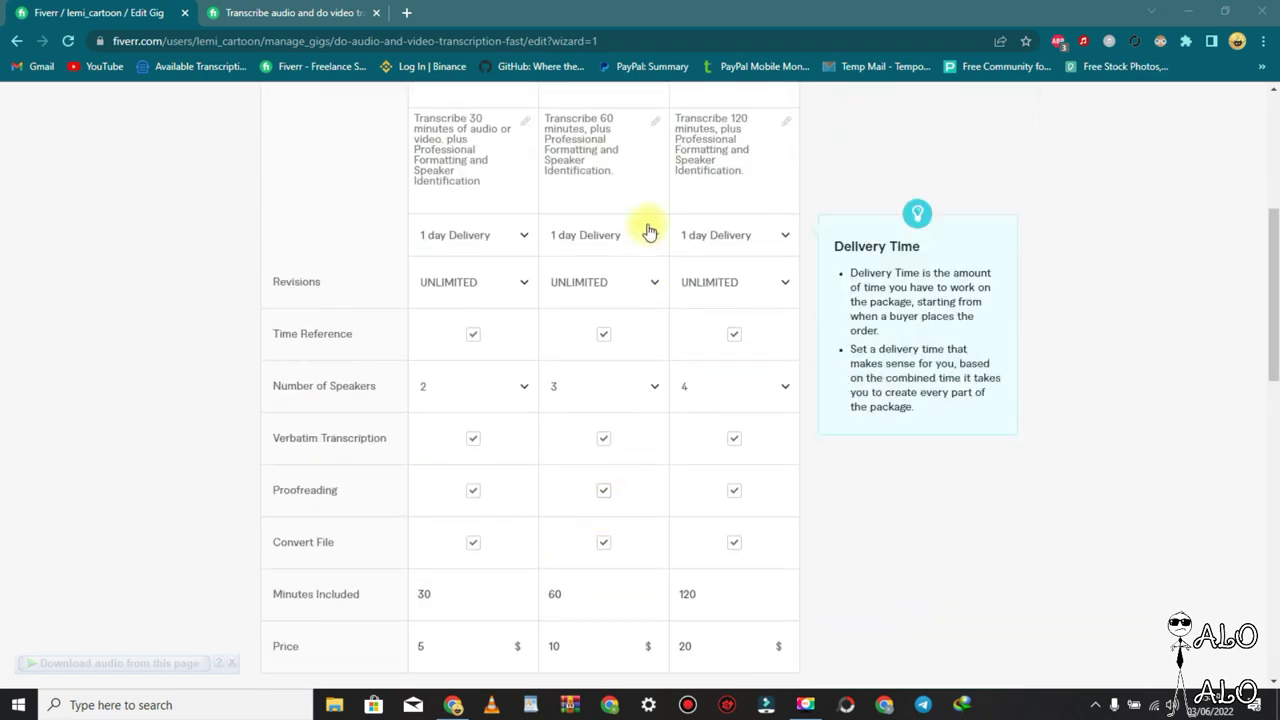
scroll(729, 200, "up", 1)
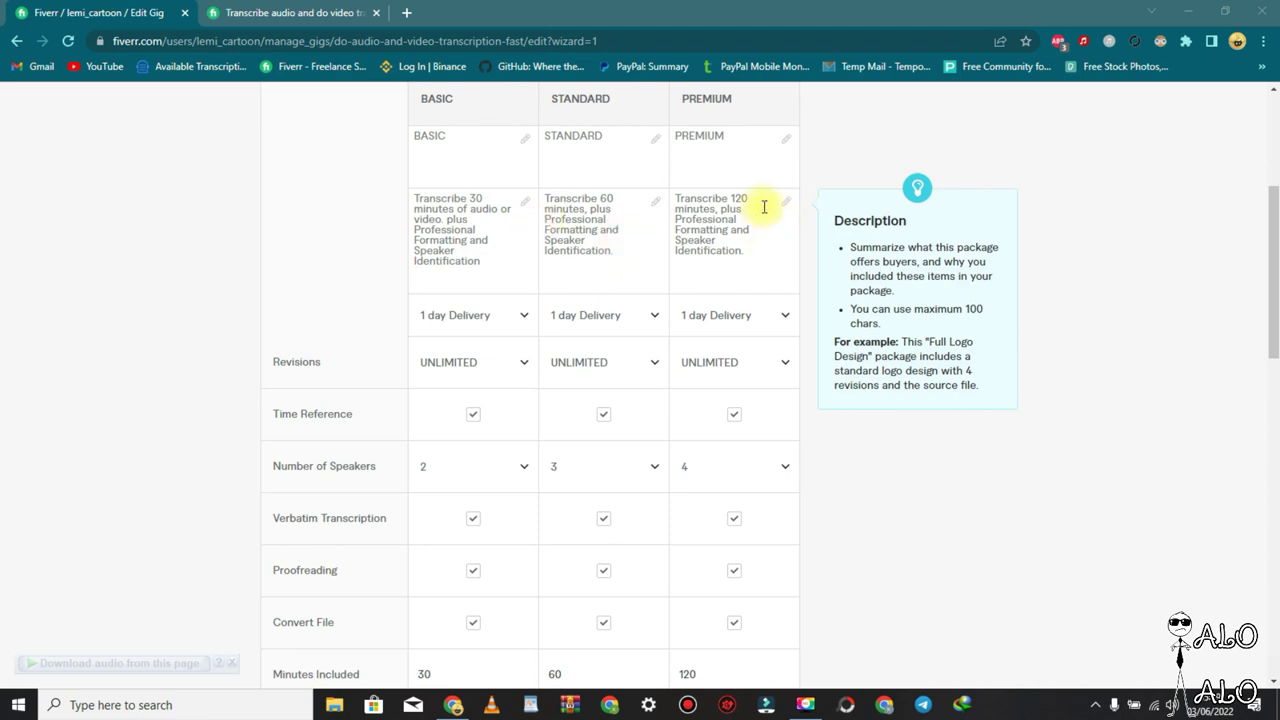
scroll(778, 250, "down", 1)
scroll(778, 252, "down", 3)
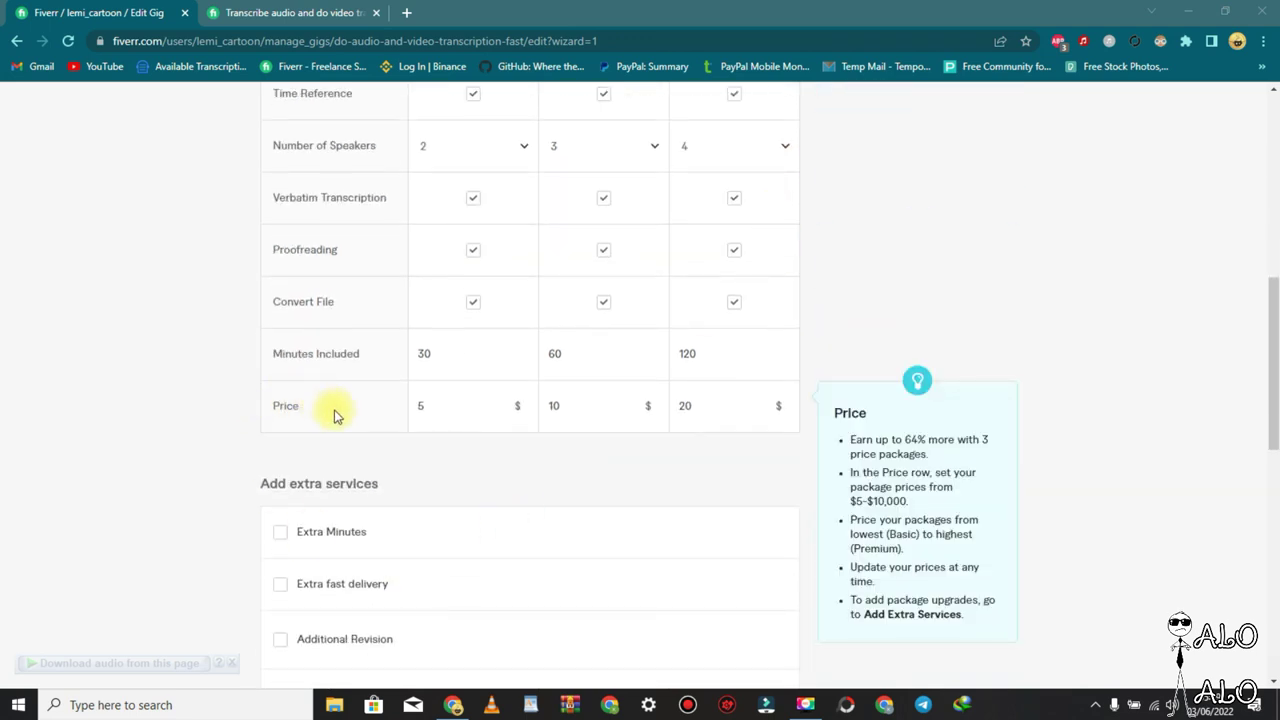
mouse_move(455, 406)
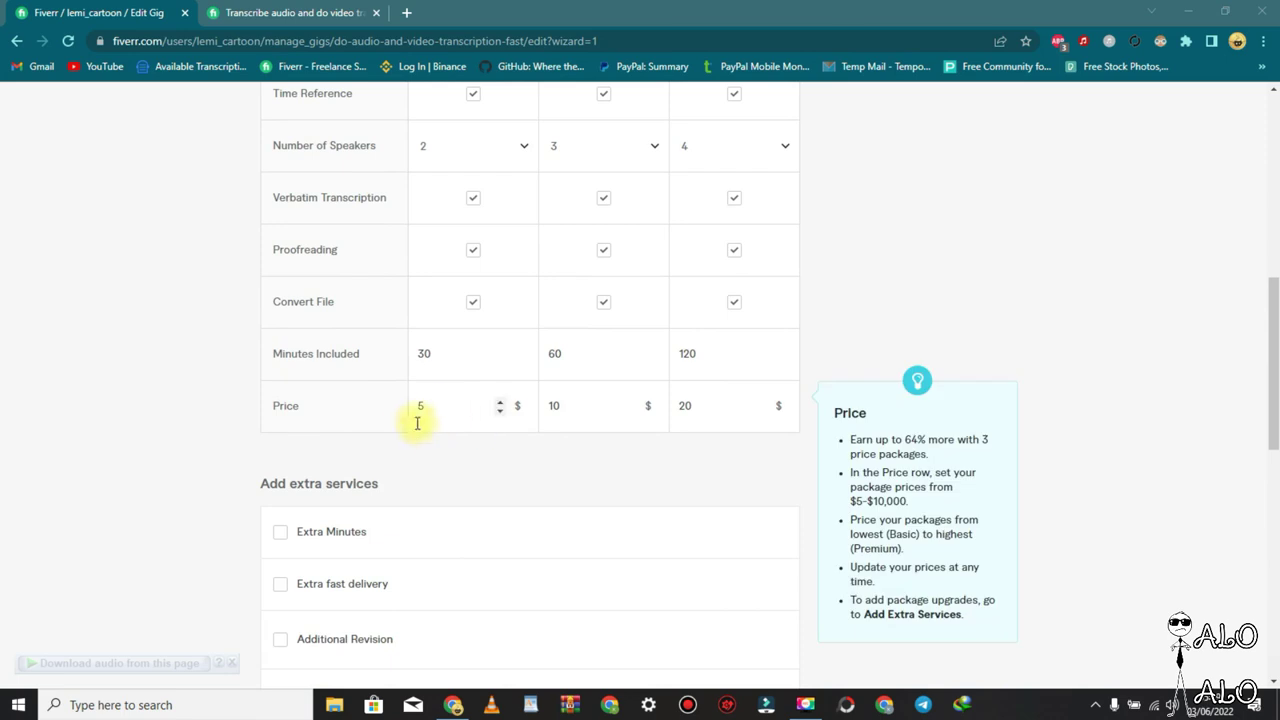
scroll(418, 428, "up", 5)
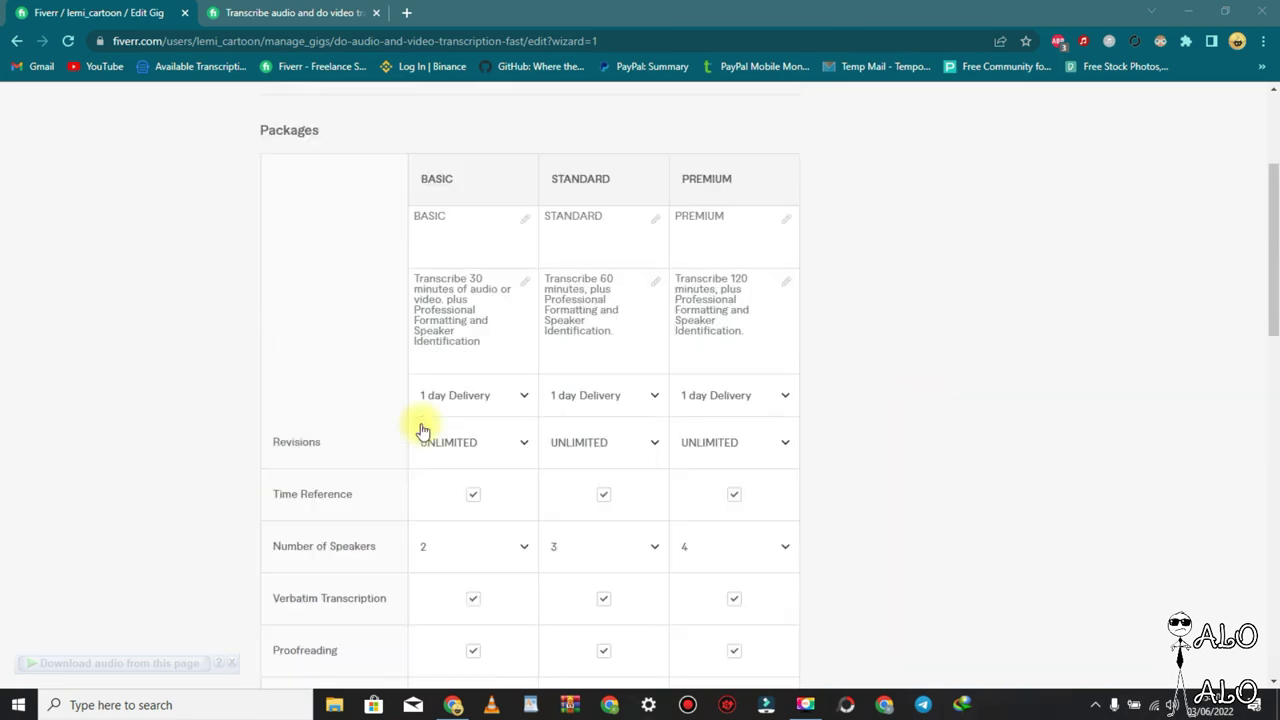
scroll(485, 505, "down", 4)
scroll(528, 520, "down", 1)
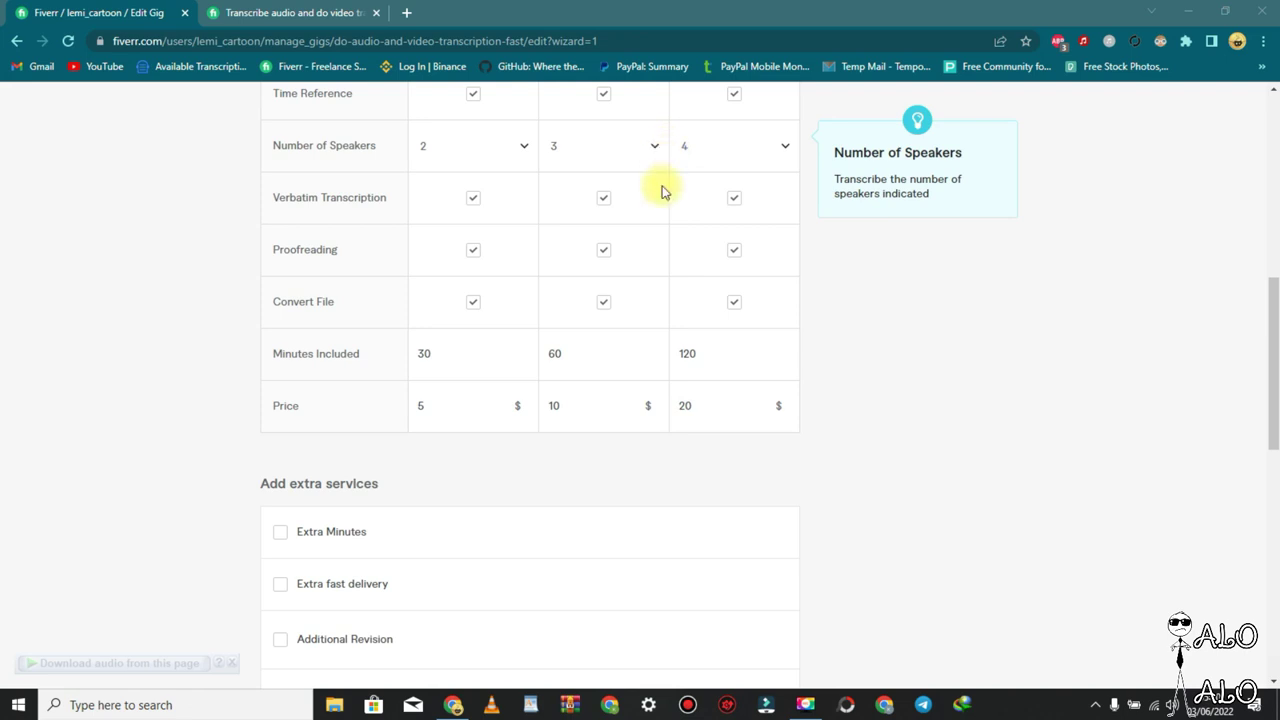
mouse_move(734, 354)
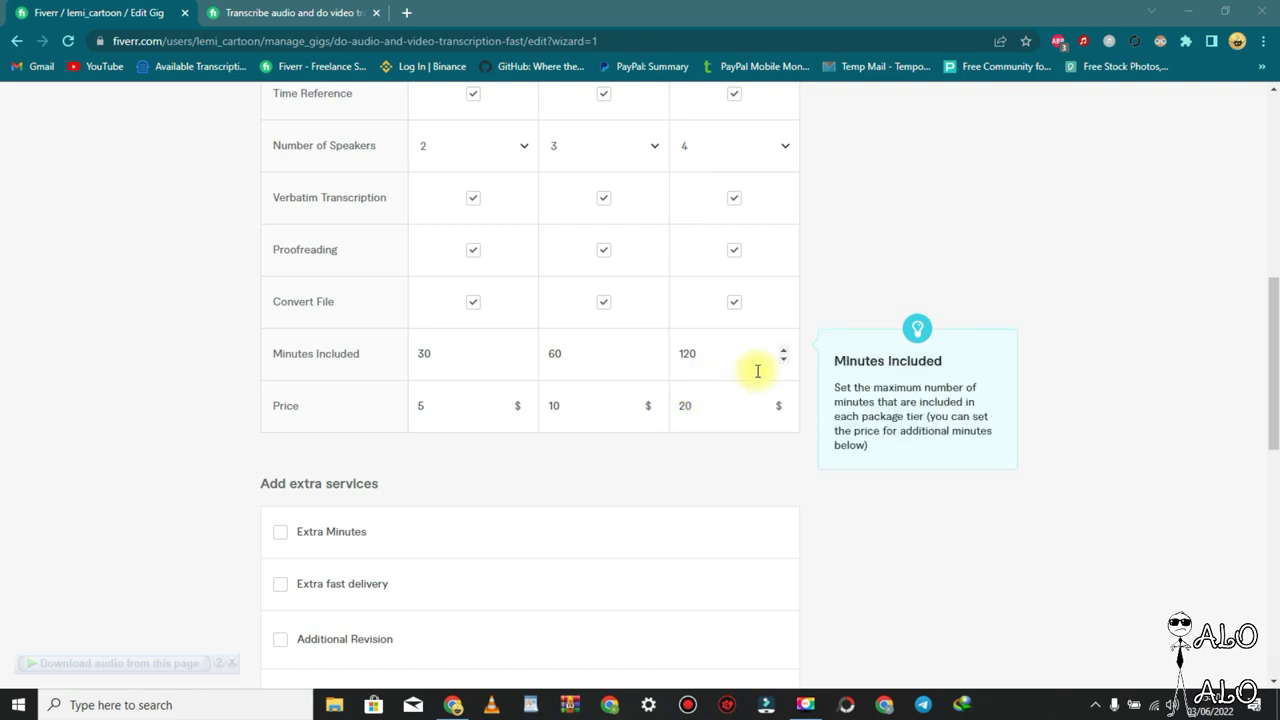
scroll(634, 452, "down", 1)
scroll(634, 456, "down", 1)
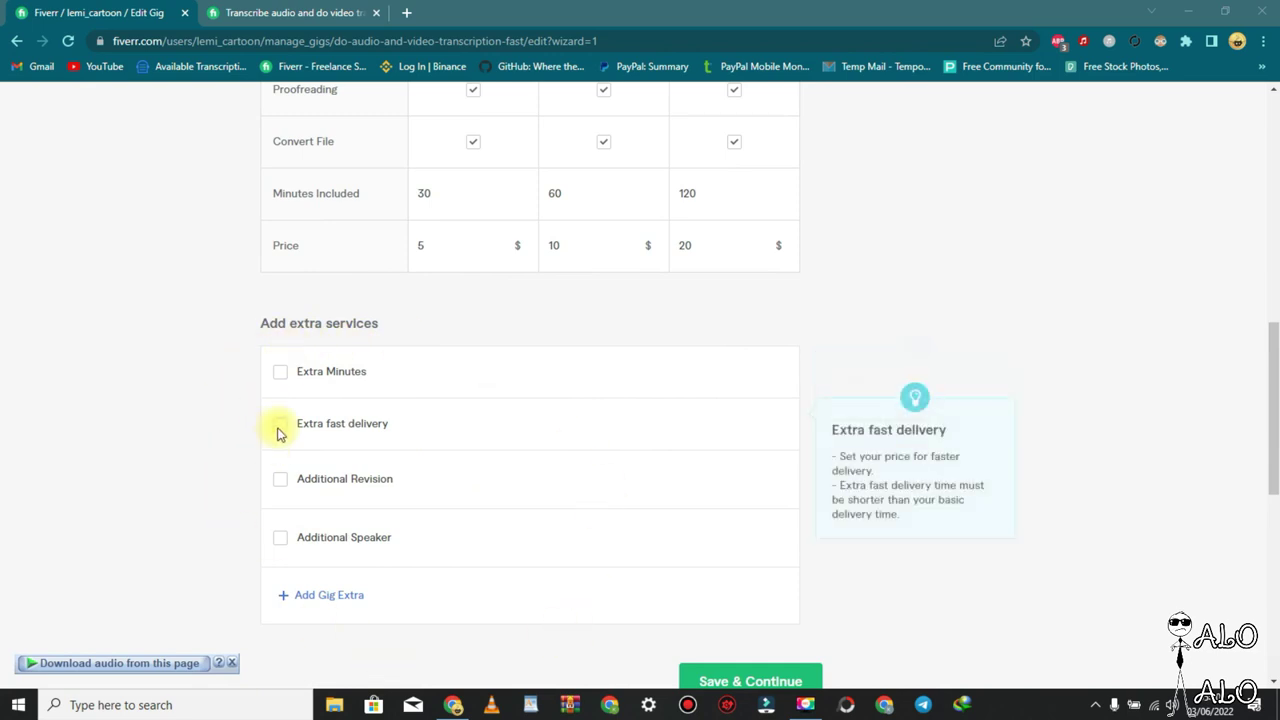
scroll(698, 525, "down", 1)
scroll(620, 535, "down", 2)
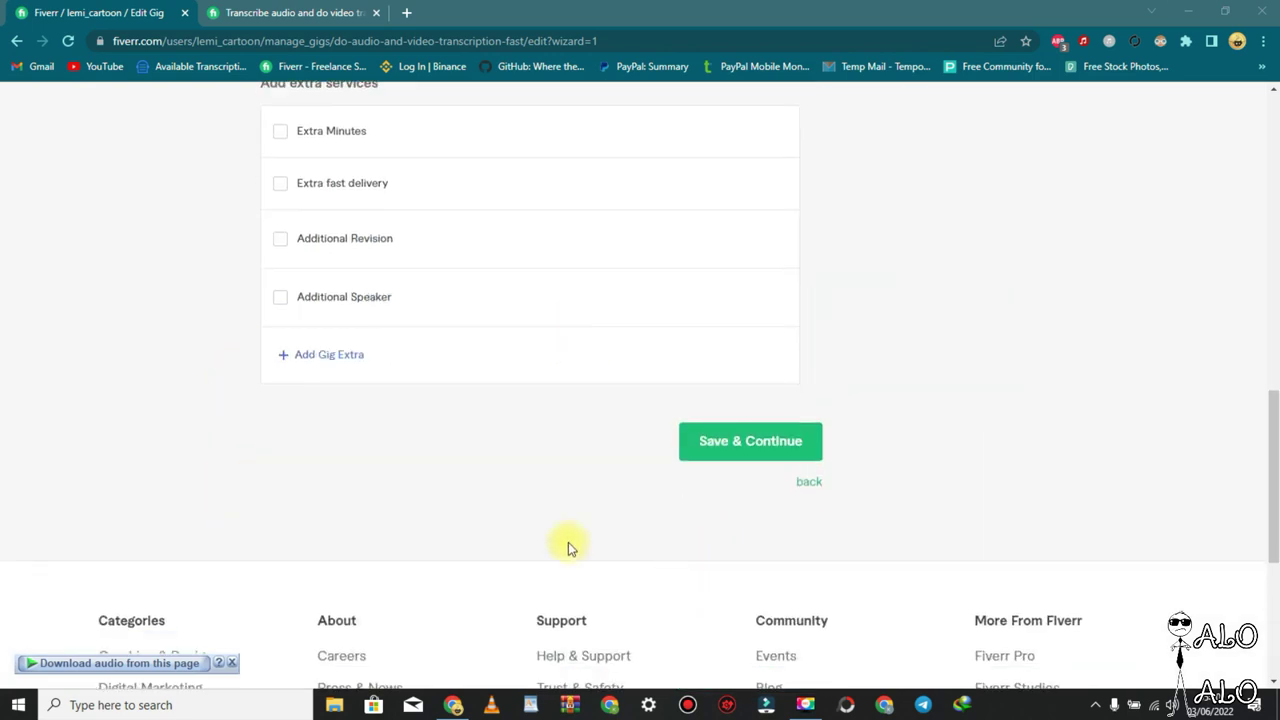
scroll(389, 280, "up", 1)
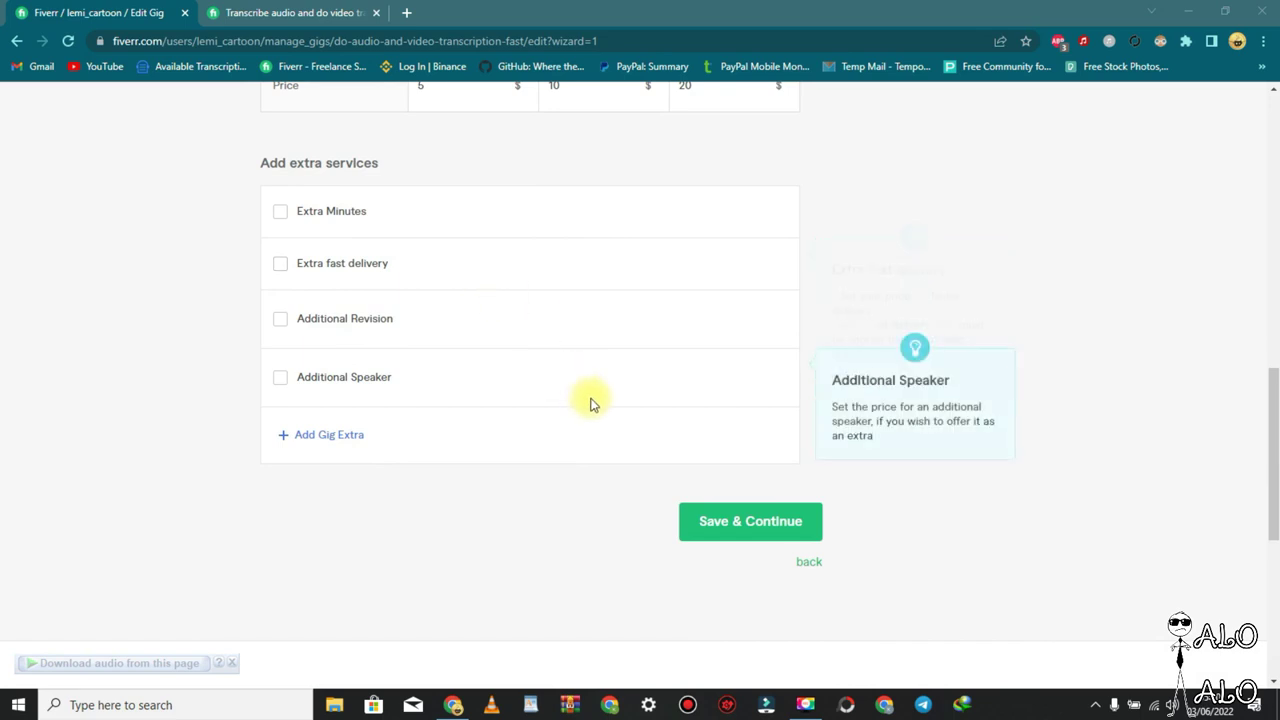
Save the package pricing and move on to the Description & FAQ step.
left_click(743, 533)
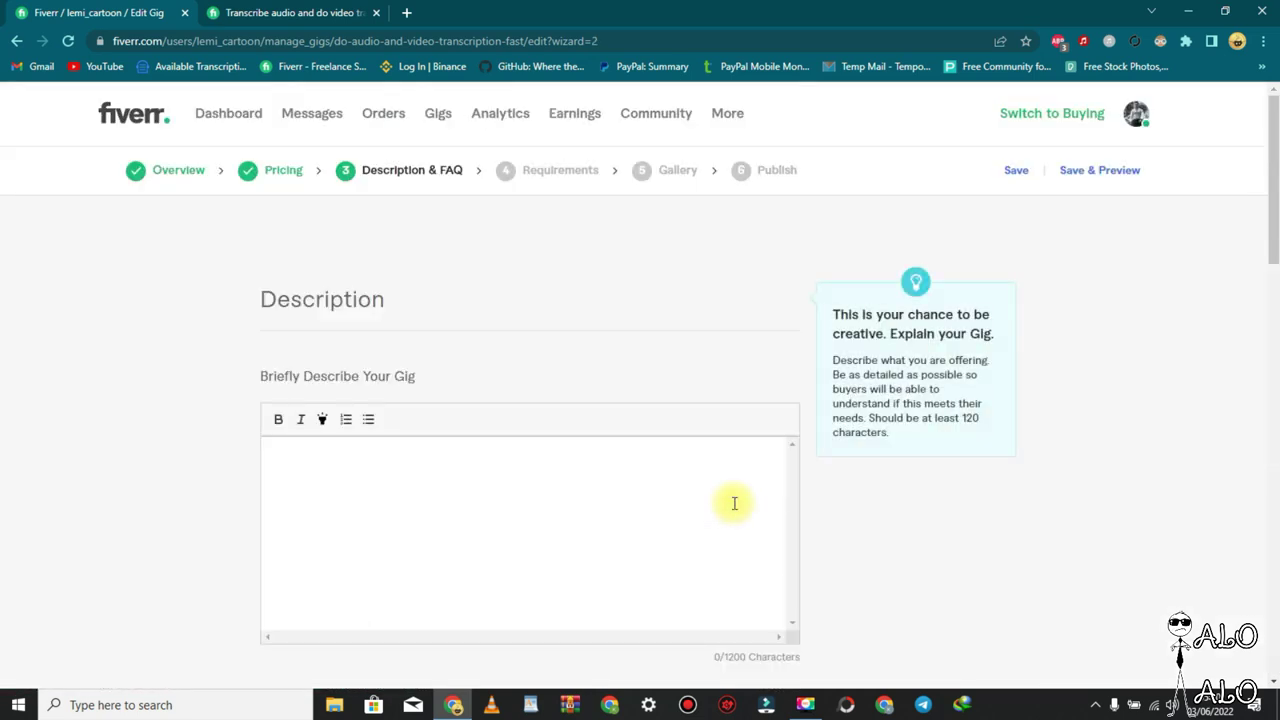
scroll(734, 503, "down", 1)
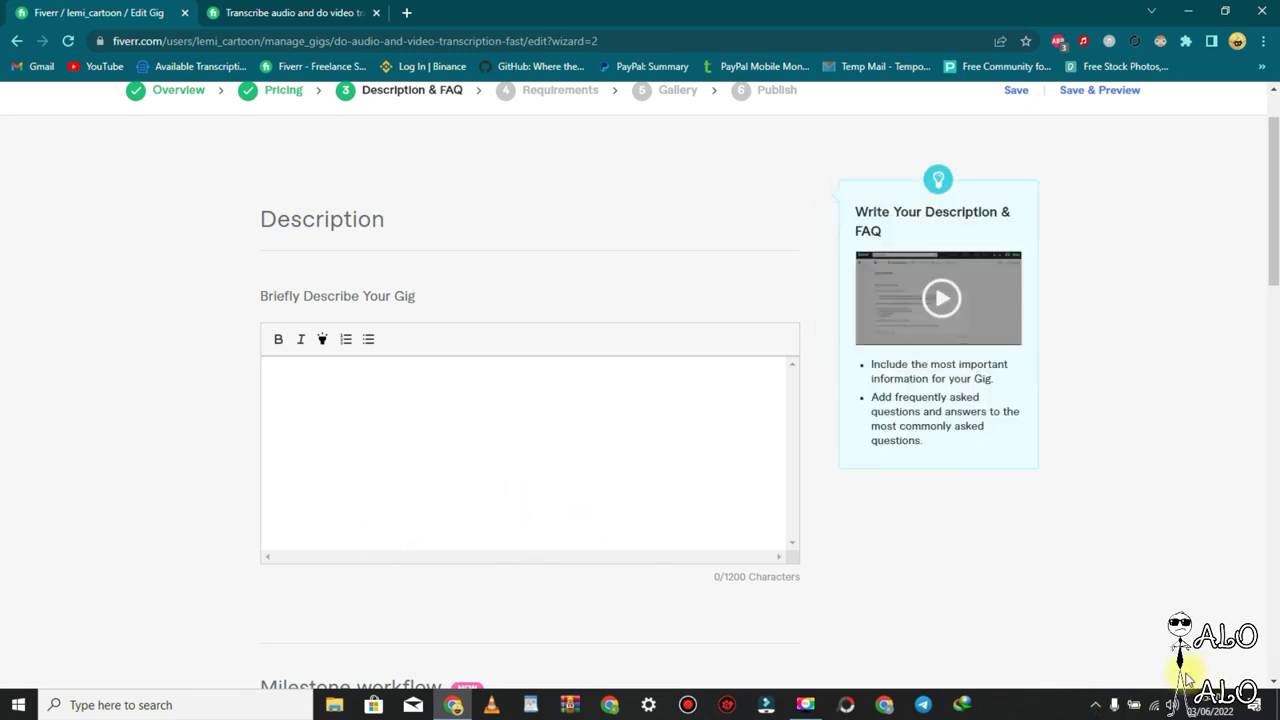
key("ctrl+v")
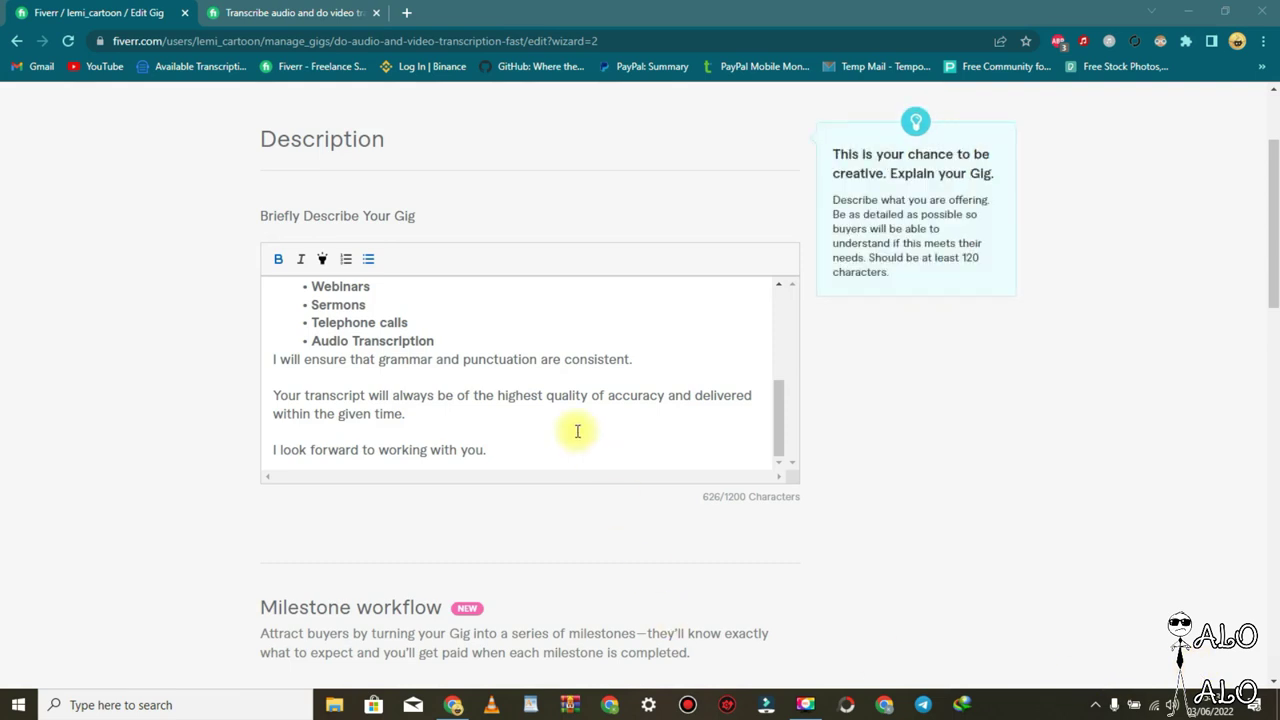
scroll(577, 431, "up", 2)
scroll(577, 431, "up", 2)
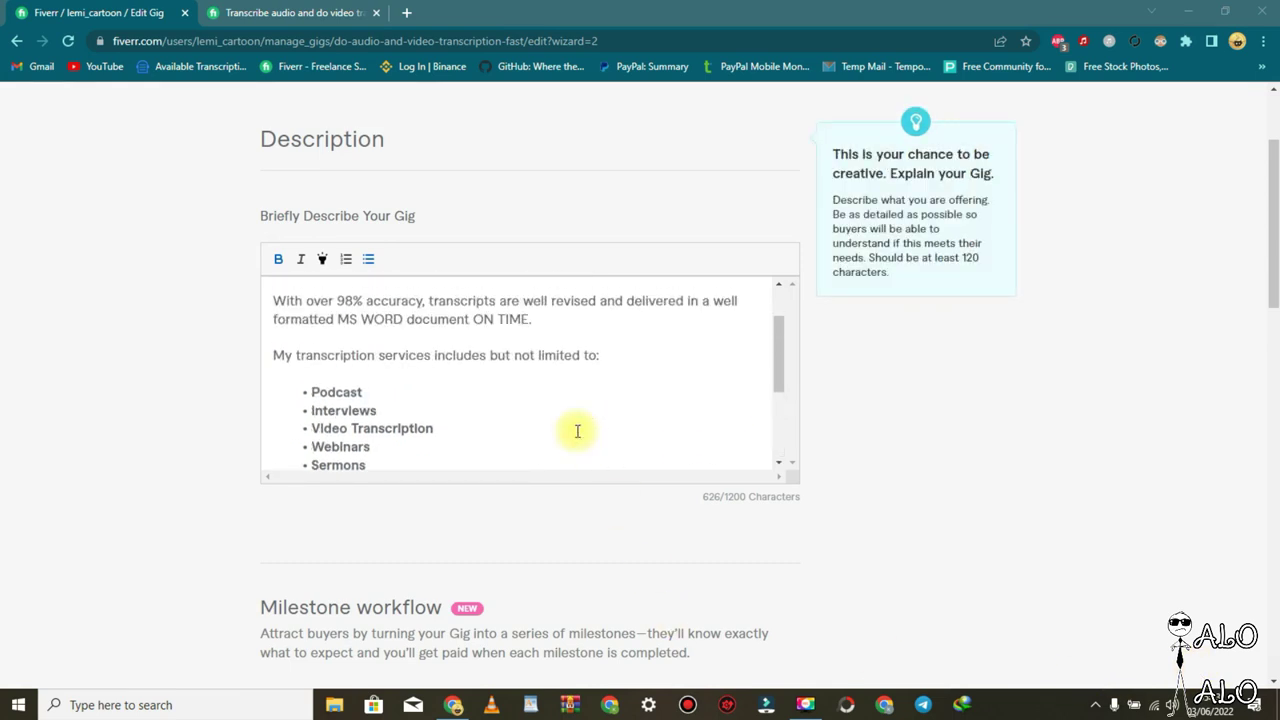
scroll(560, 420, "up", 2)
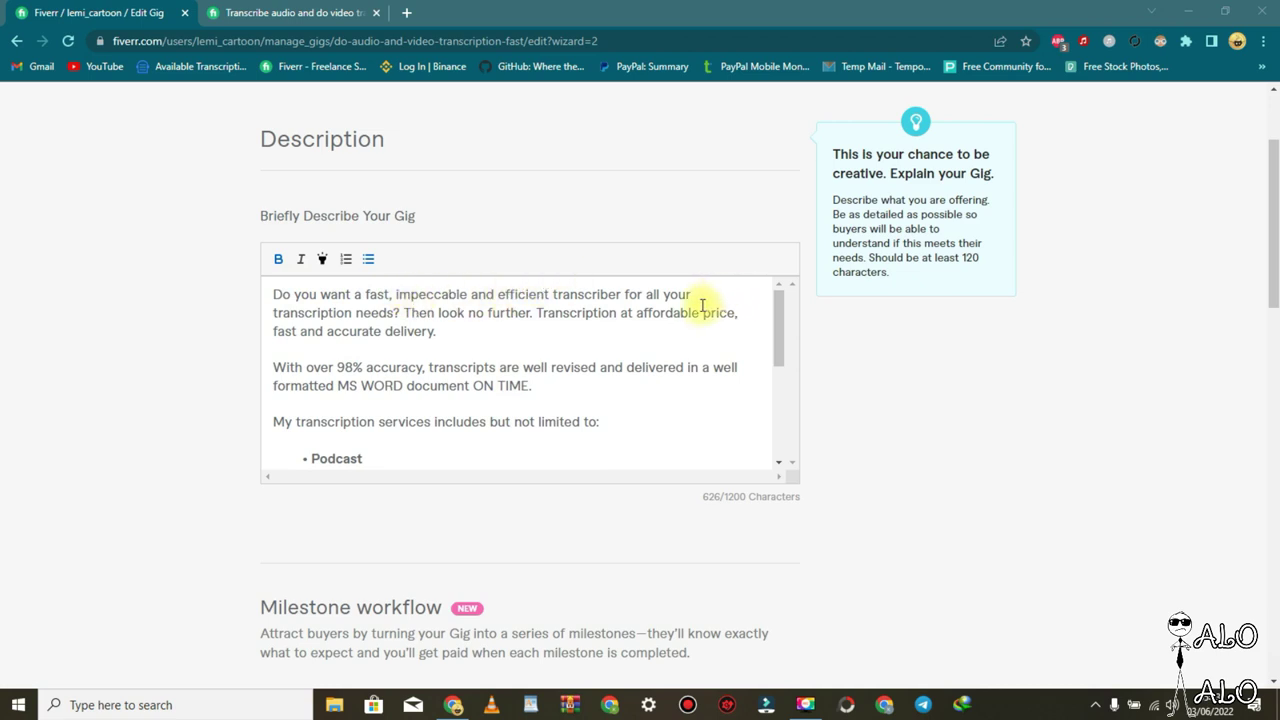
scroll(465, 360, "down", 1)
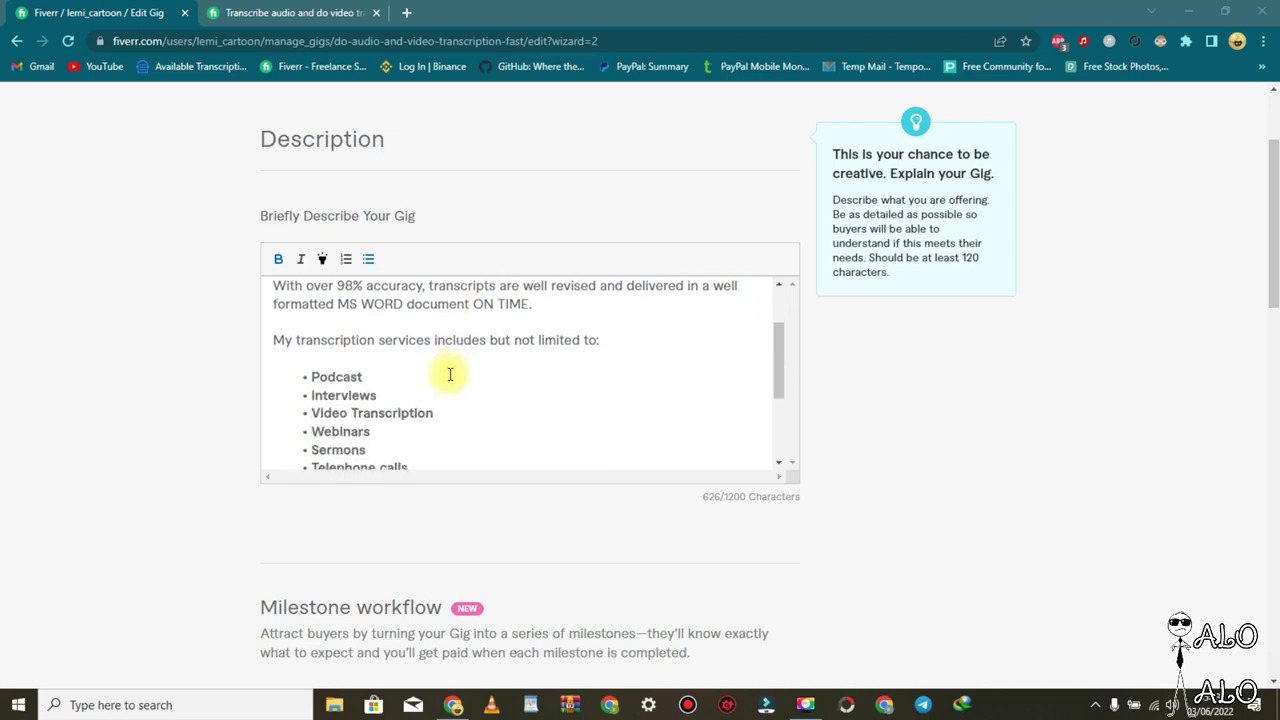
scroll(420, 358, "down", 1)
scroll(360, 380, "up", 2)
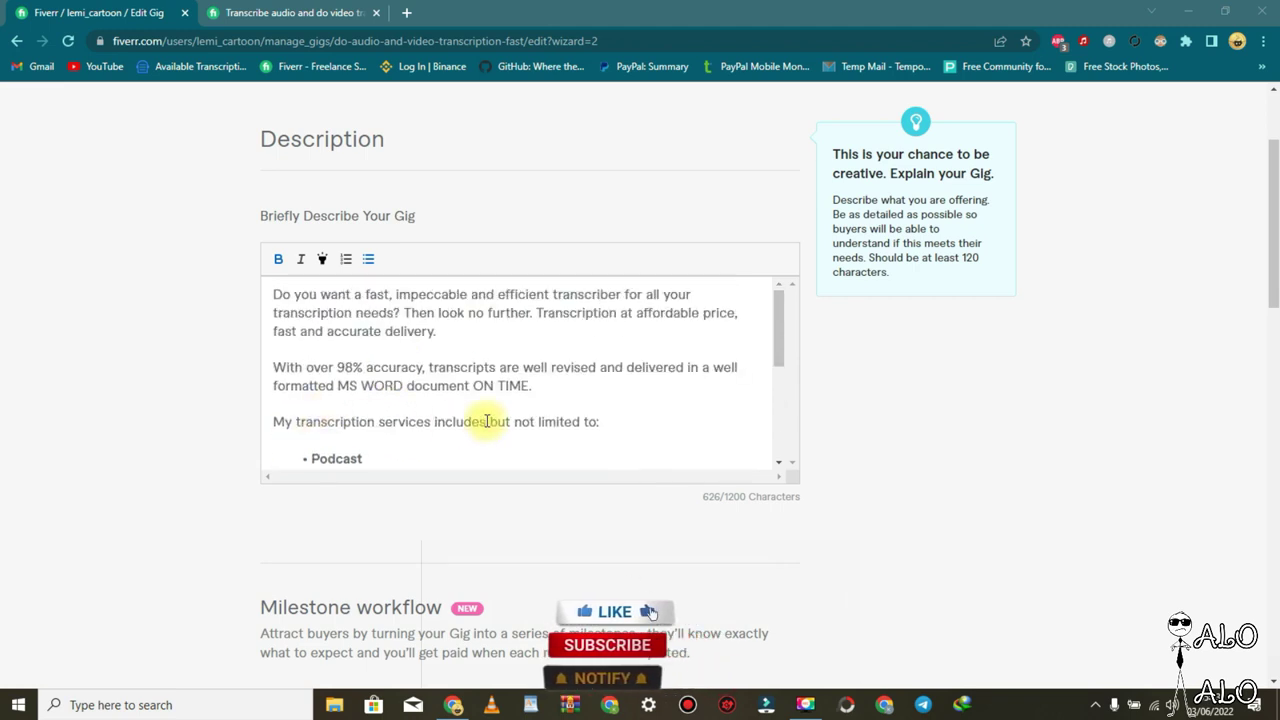
scroll(465, 410, "down", 2)
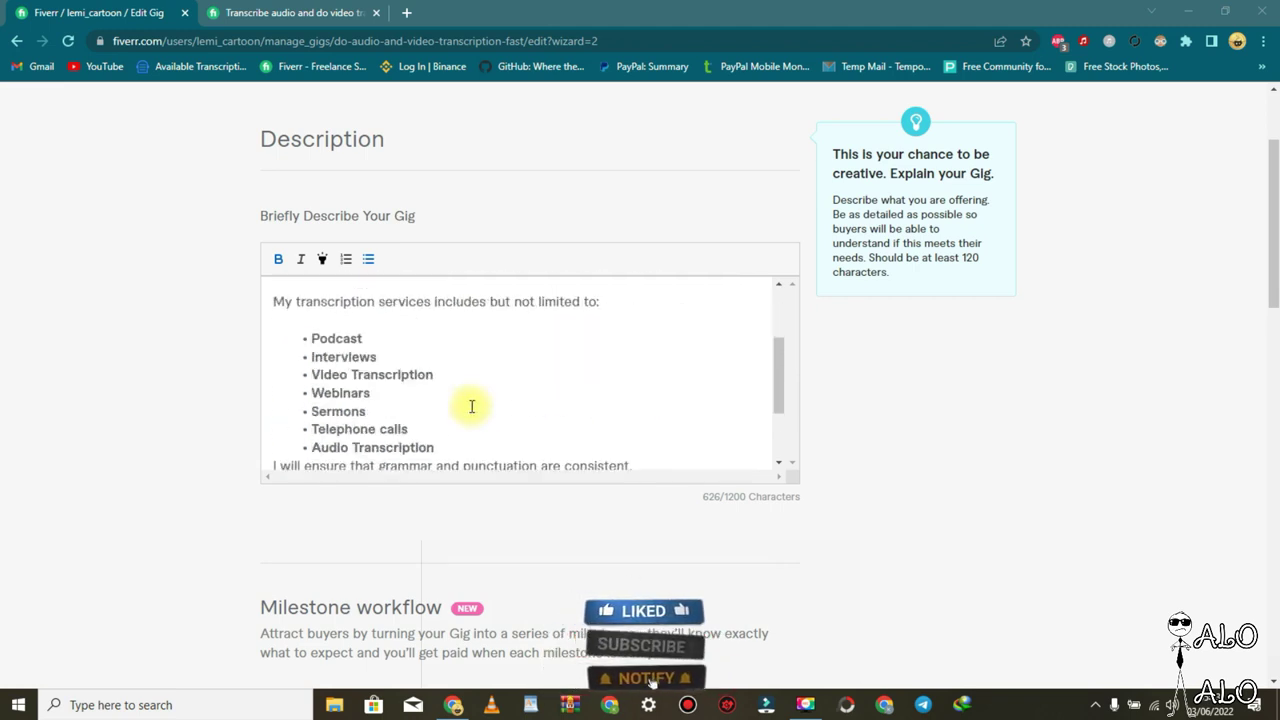
scroll(377, 323, "up", 1)
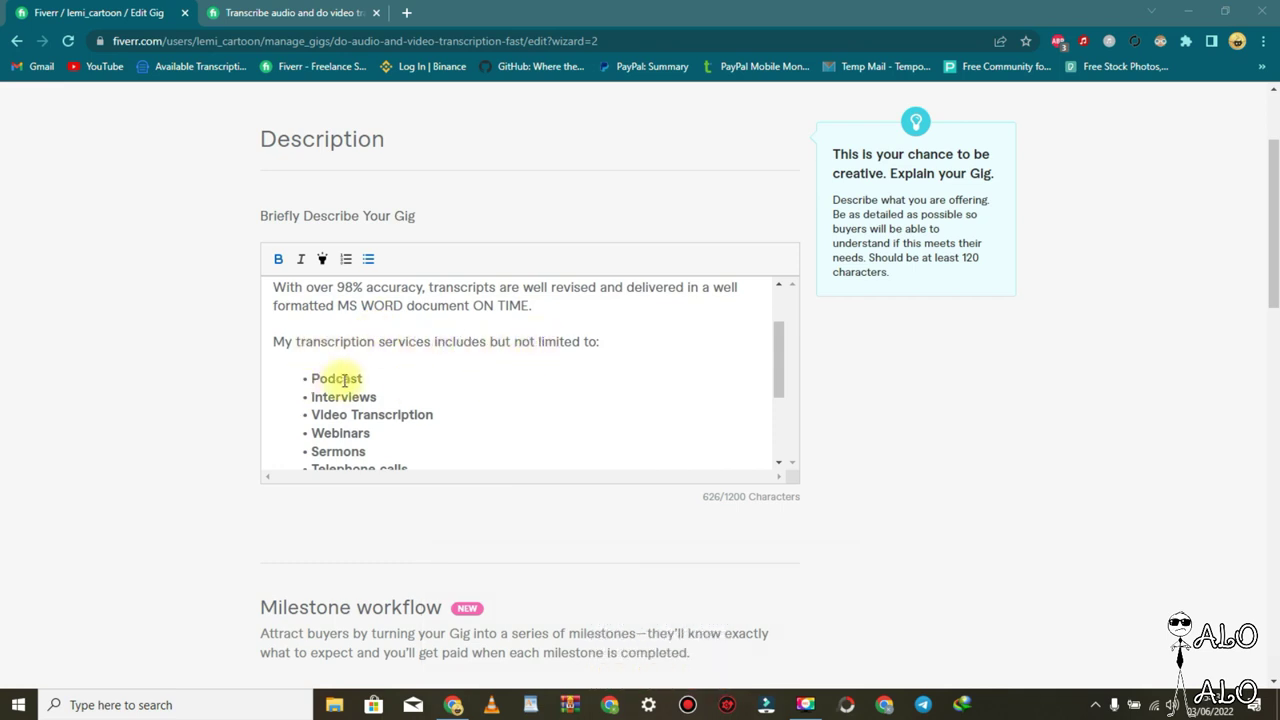
scroll(345, 370, "down", 2)
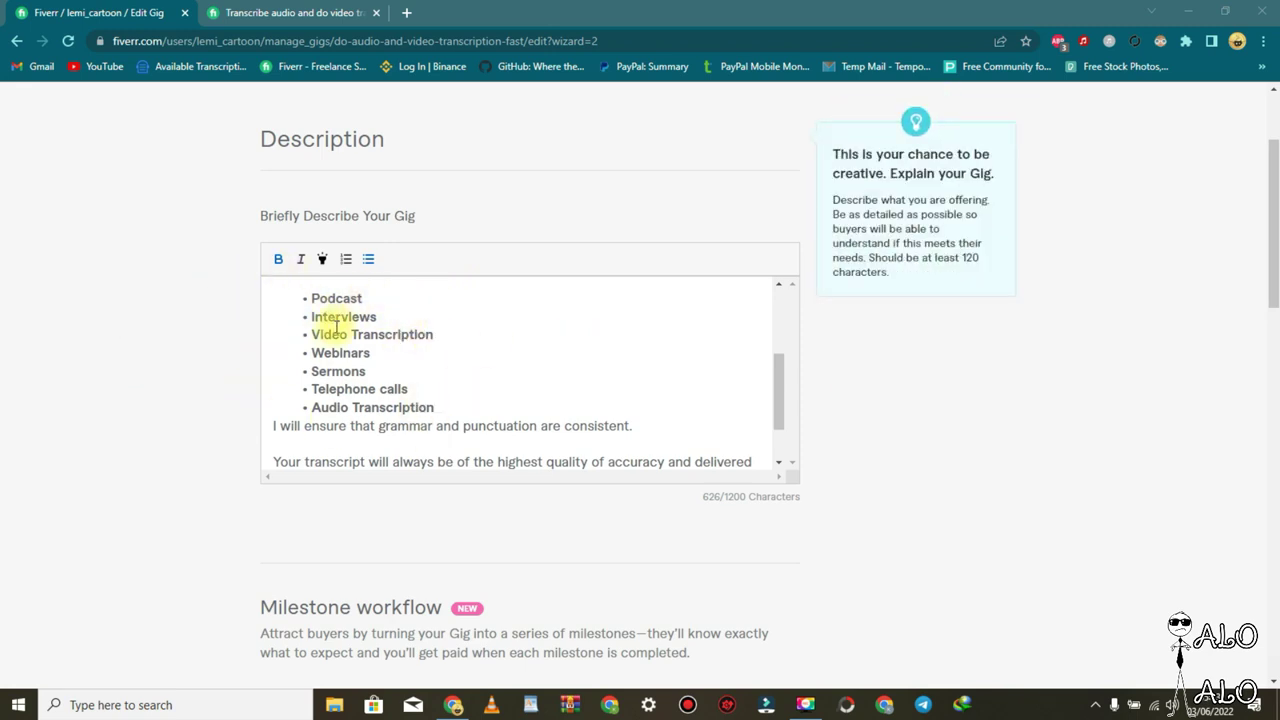
scroll(329, 330, "down", 2)
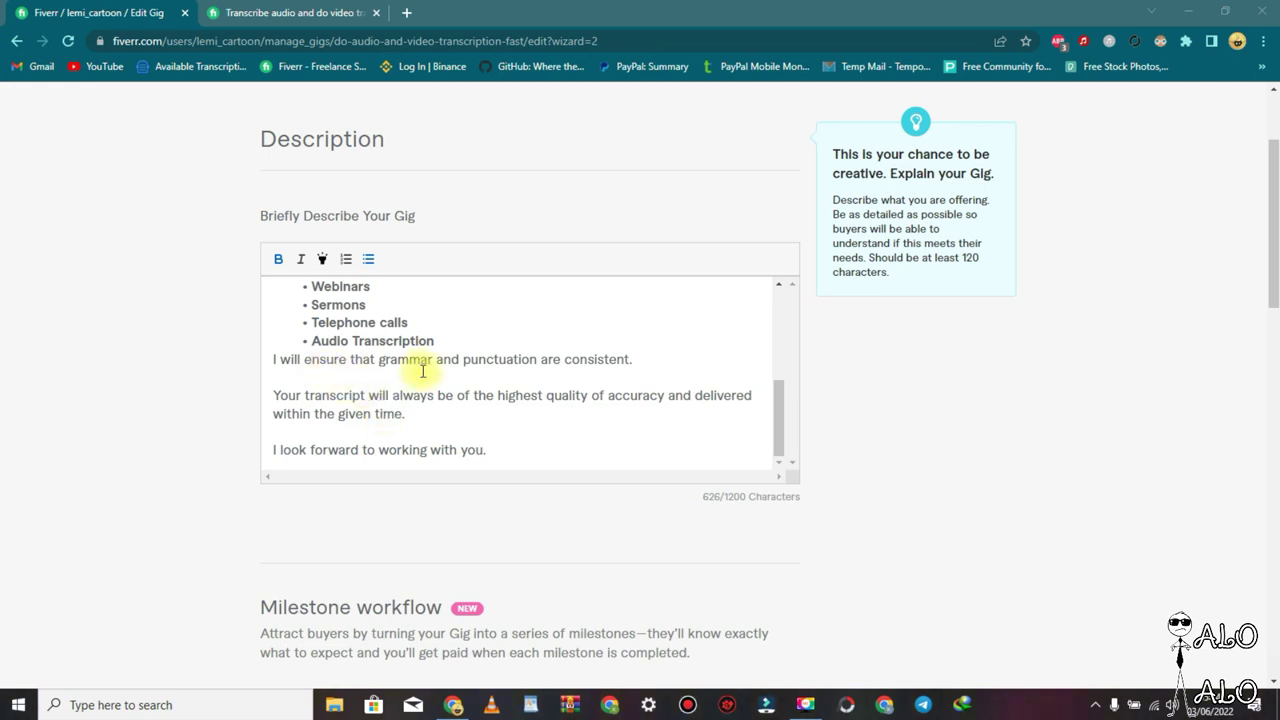
scroll(428, 375, "down", 1)
scroll(450, 343, "up", 3)
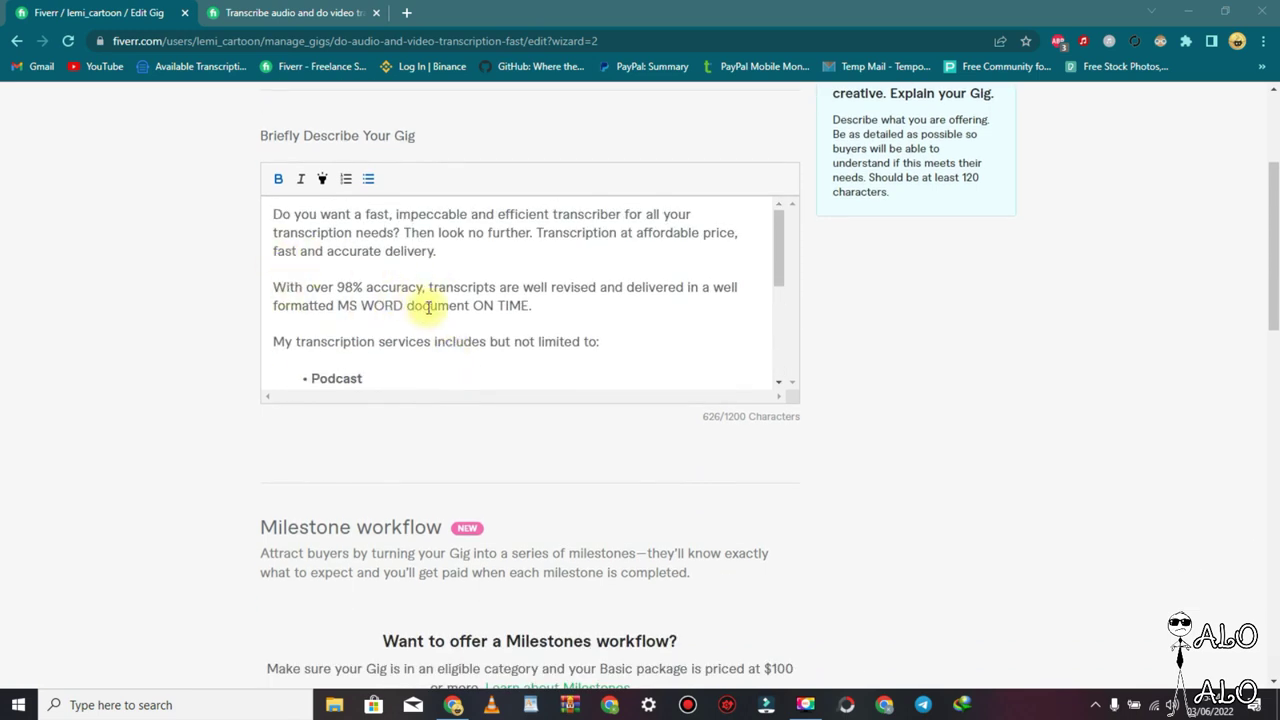
scroll(426, 308, "down", 2)
scroll(428, 309, "down", 3)
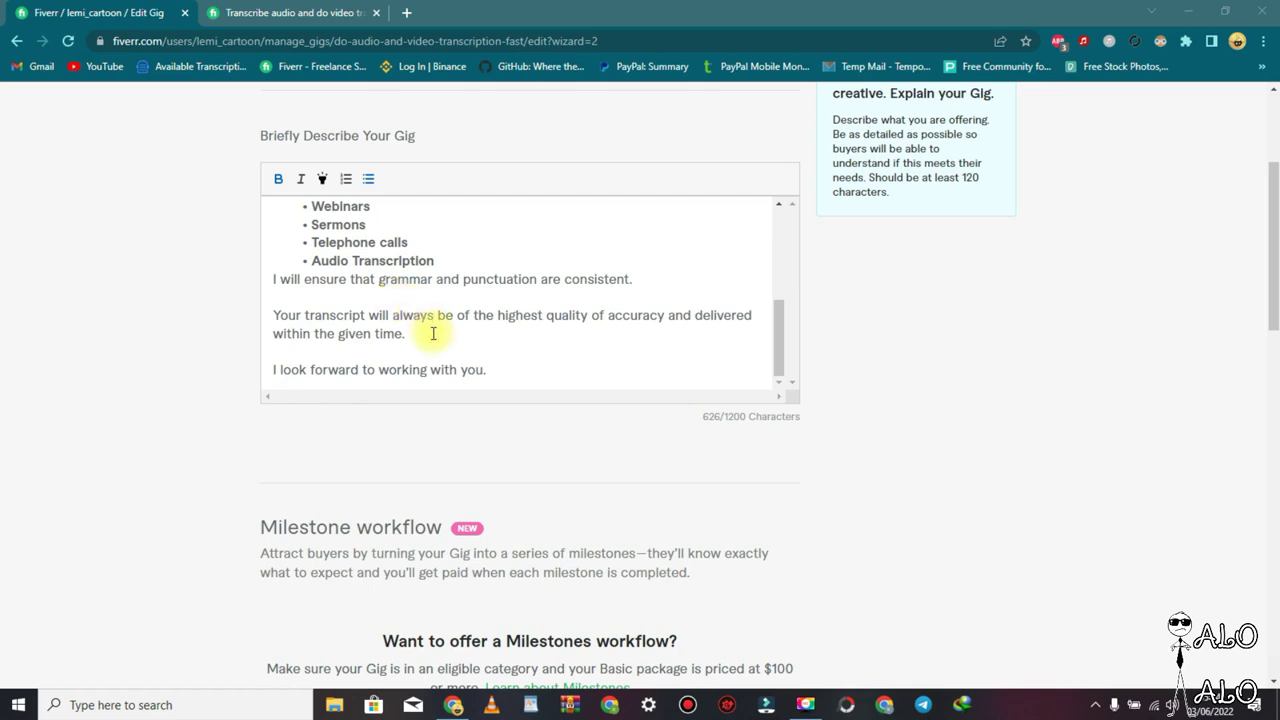
scroll(432, 333, "down", 1)
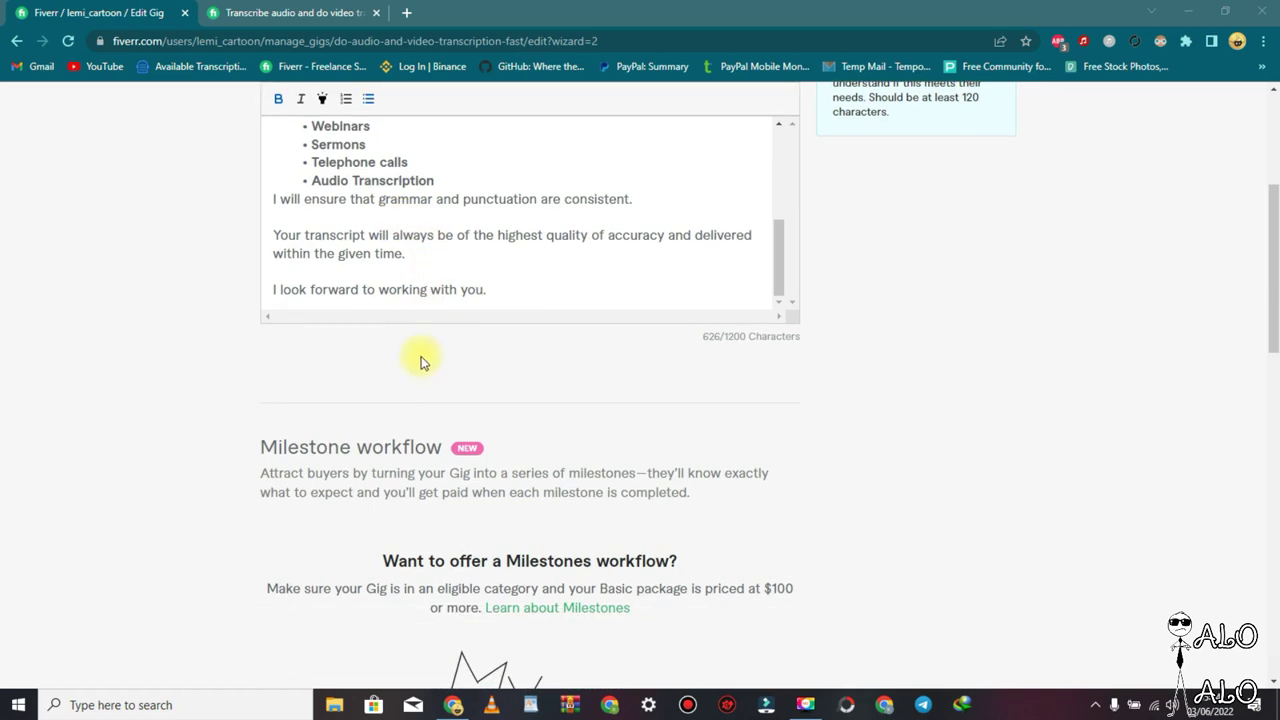
scroll(424, 358, "down", 2)
scroll(417, 517, "down", 5)
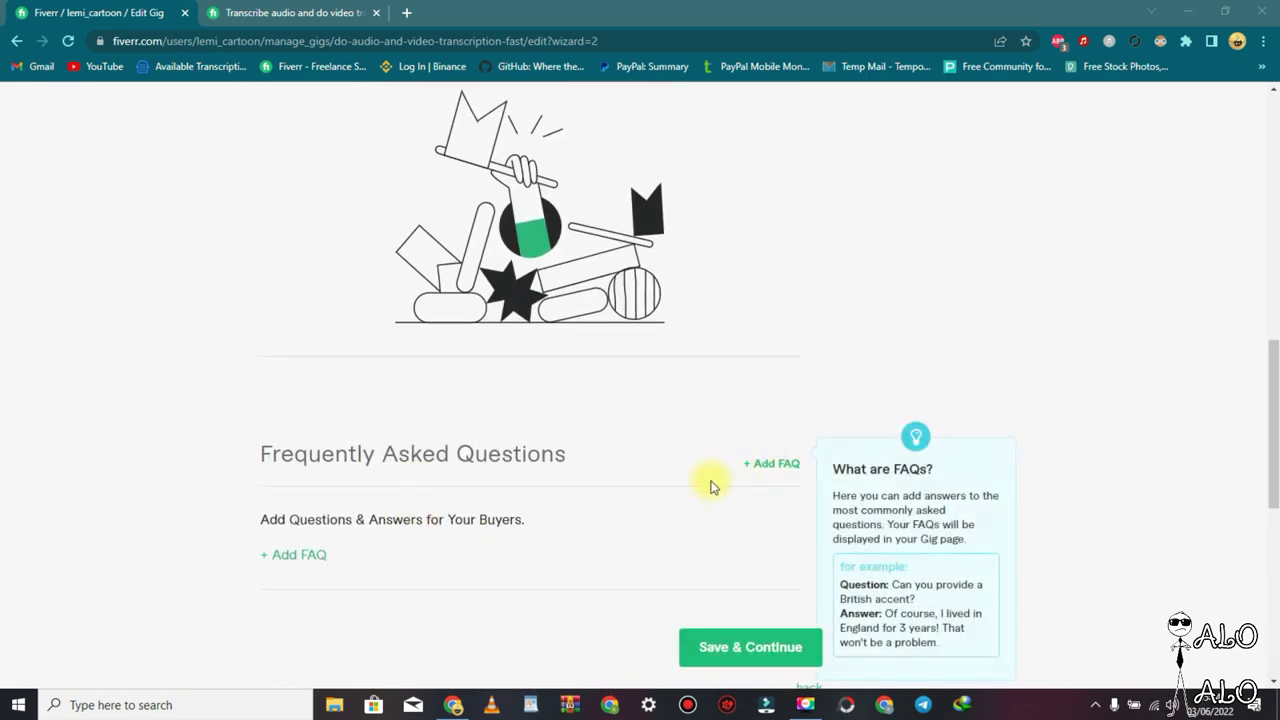
Add a new FAQ with the question 'What do I need from you the buyer?'.
left_click(765, 466)
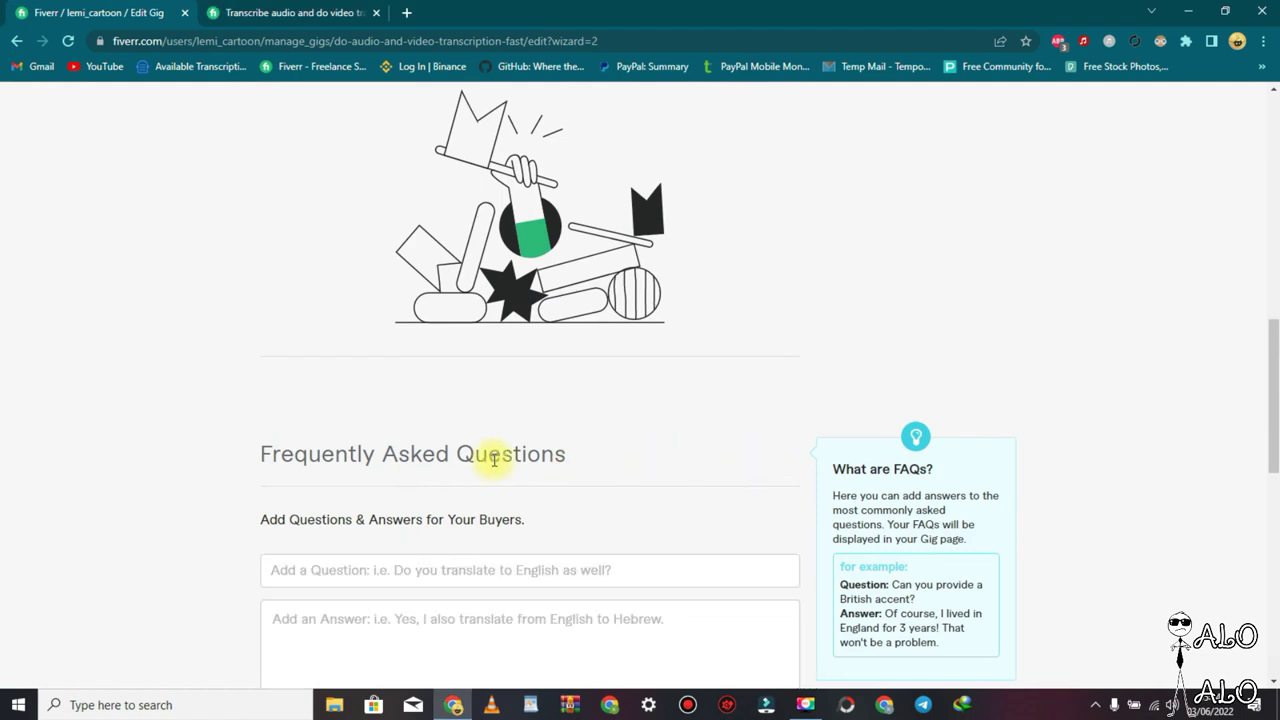
scroll(491, 458, "down", 2)
left_click(336, 409)
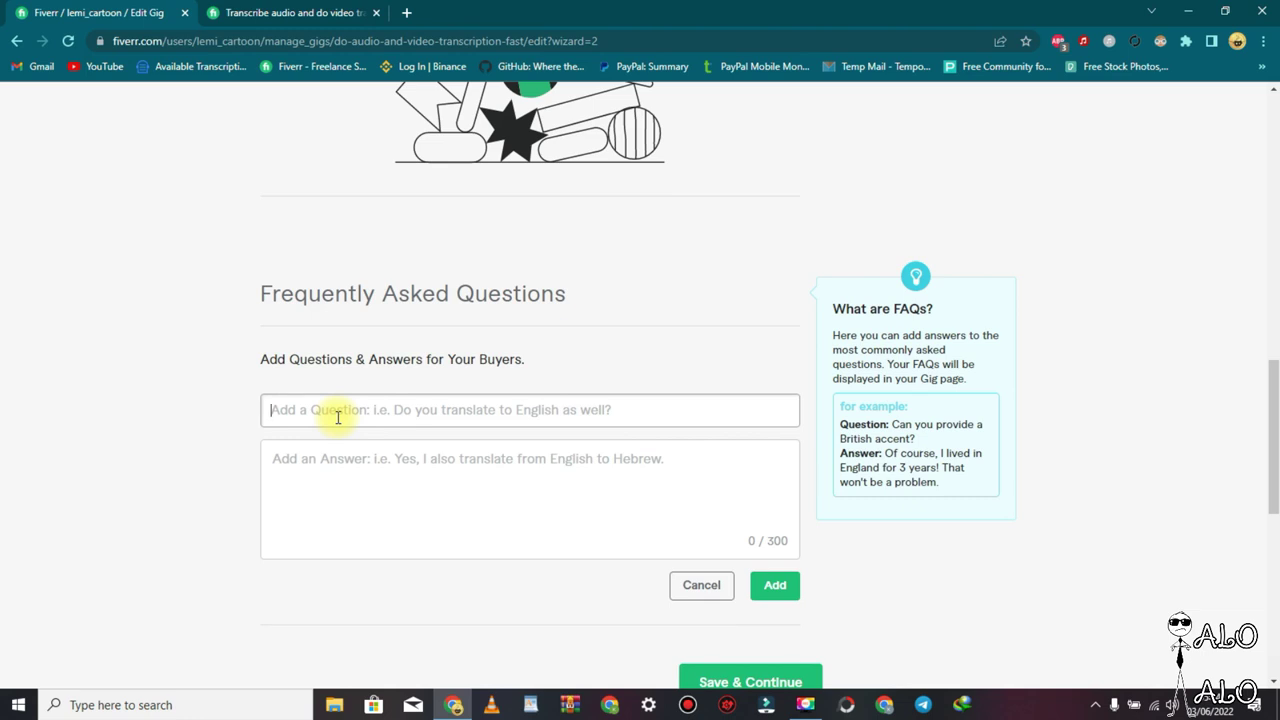
type("What do I need ")
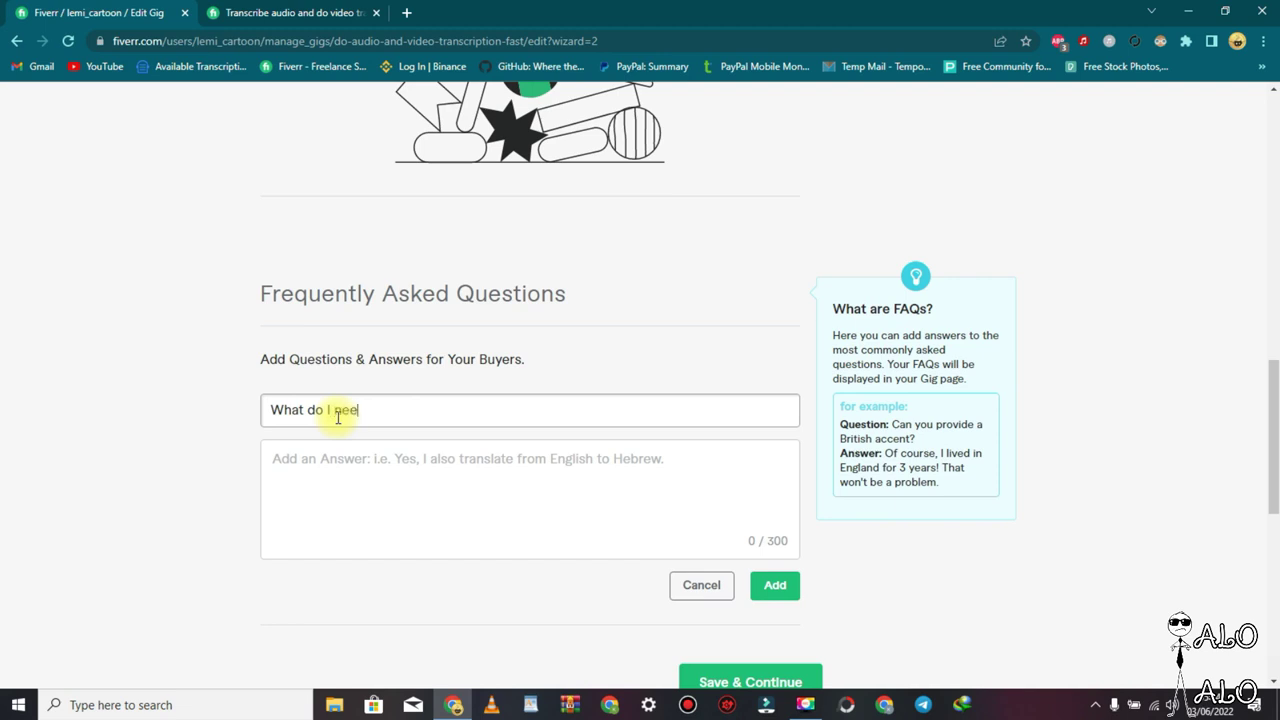
type("from")
type(" you the buyer?")
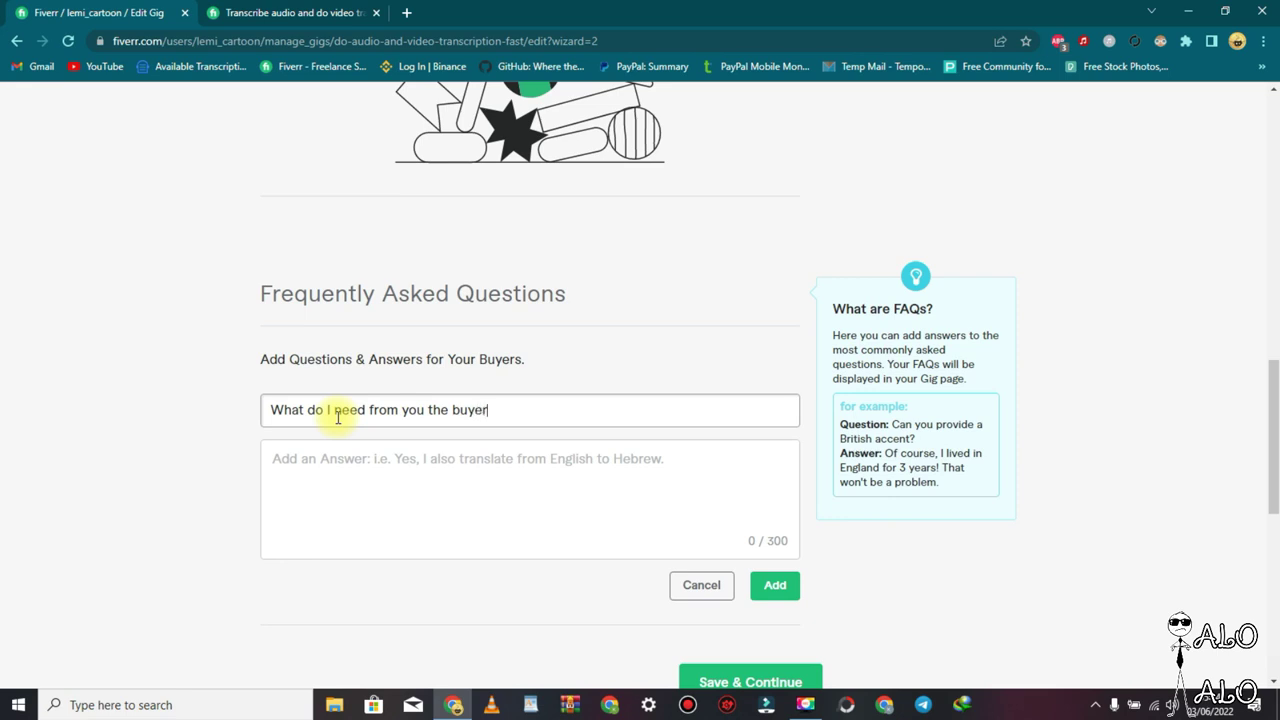
Answer it 'A file to be transcribed in audio or video format.' and save the FAQ.
left_click(477, 470)
type("A ")
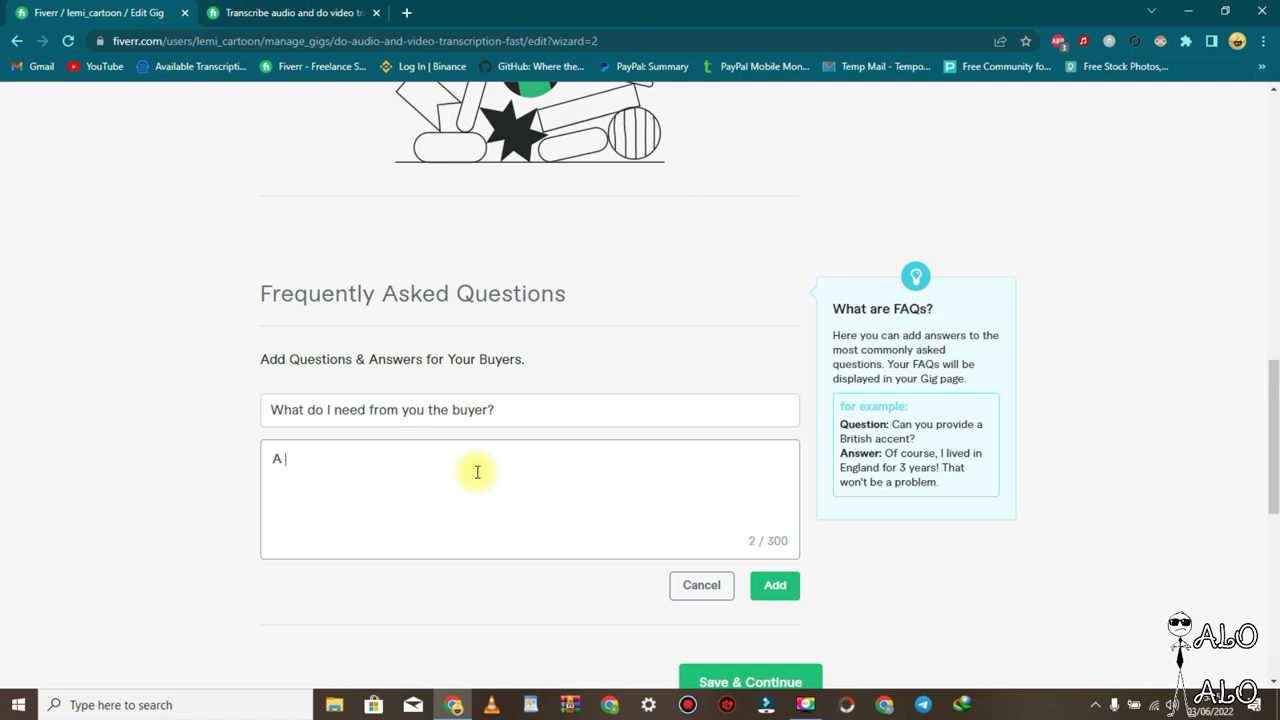
type("file to be transcribed in auddio")
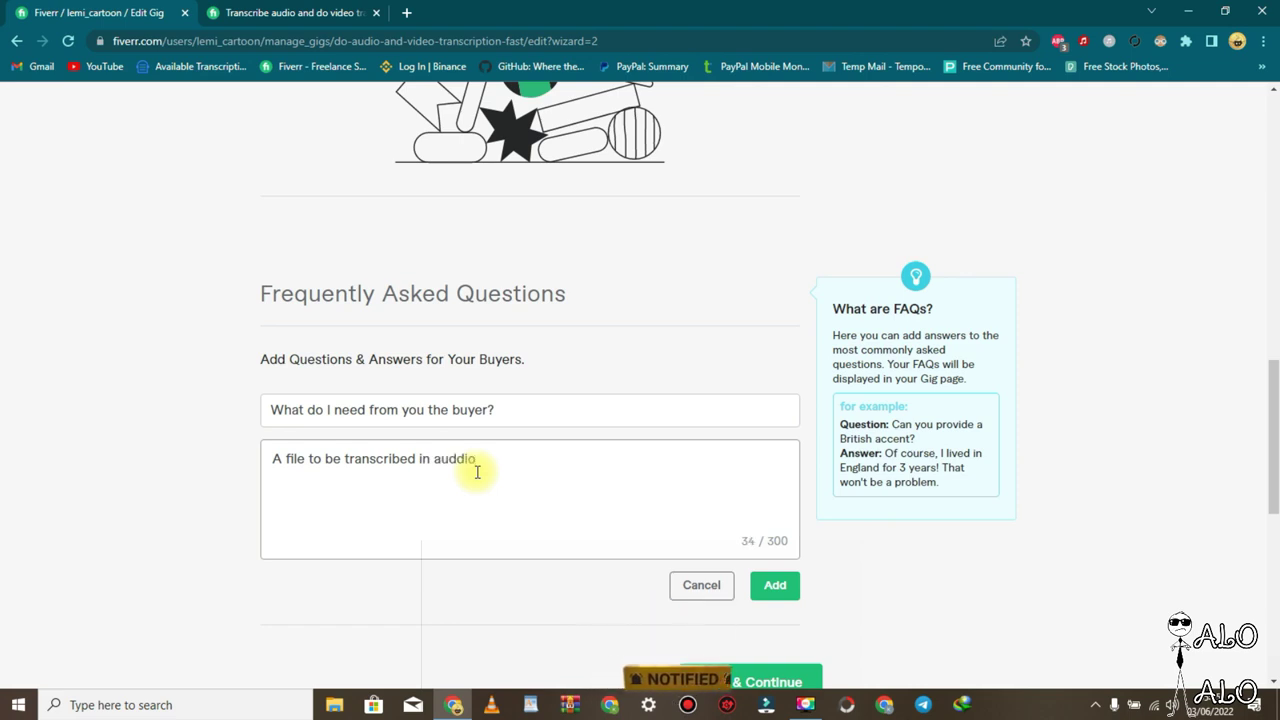
key("BackSpace")
key("BackSpace")
key("BackSpace")
type("io ")
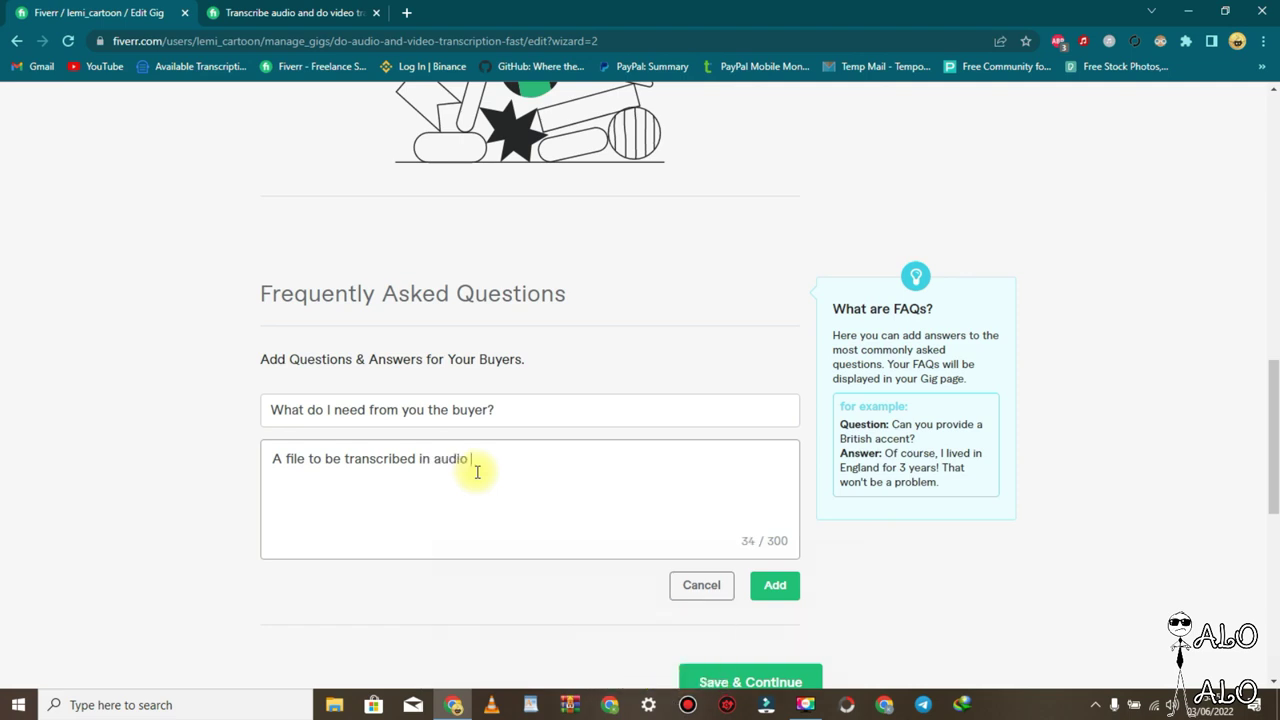
type("or")
type("vi")
type("deo format")
type(".")
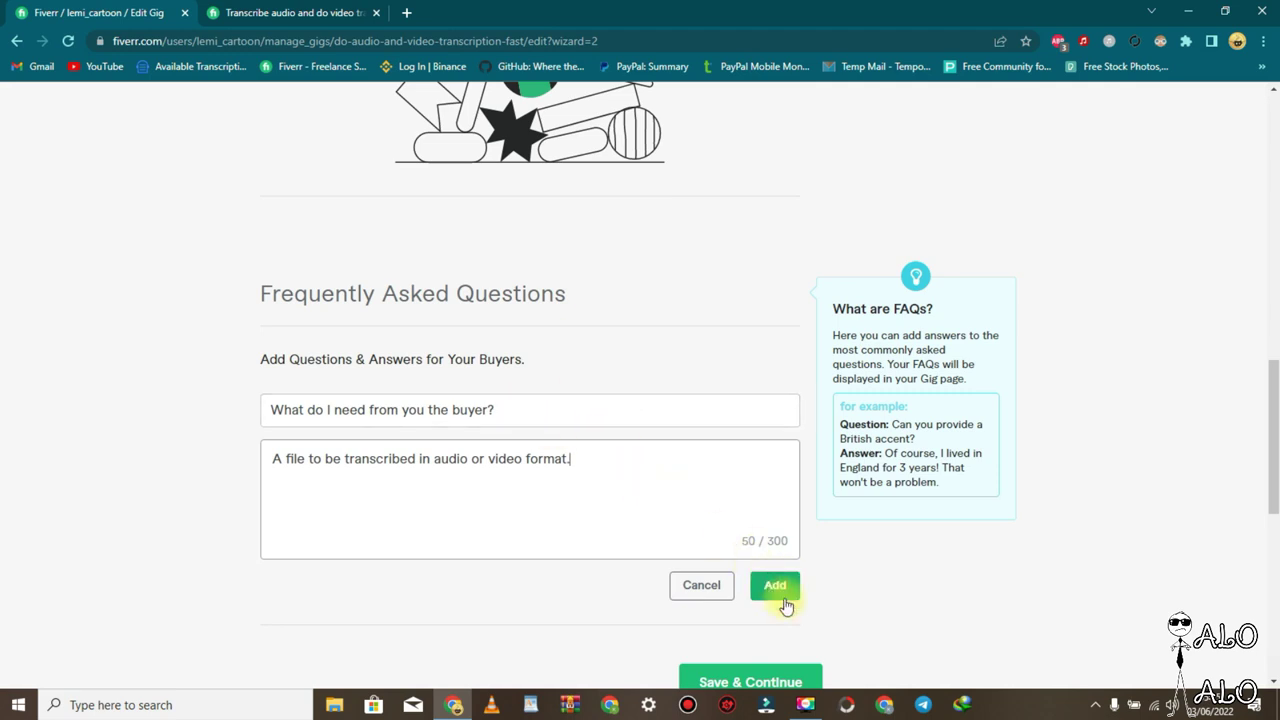
left_click(785, 603)
Save the finished description and FAQ and advance to the Requirements step.
scroll(752, 510, "down", 1)
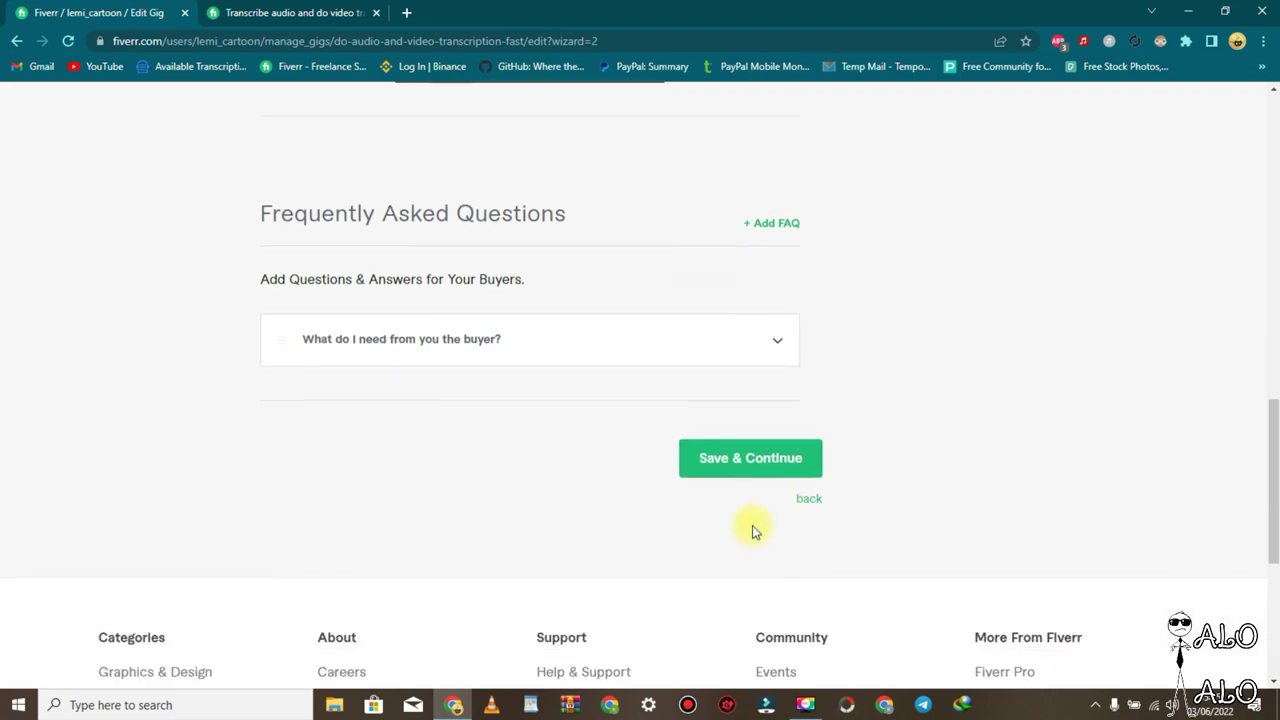
left_click(740, 466)
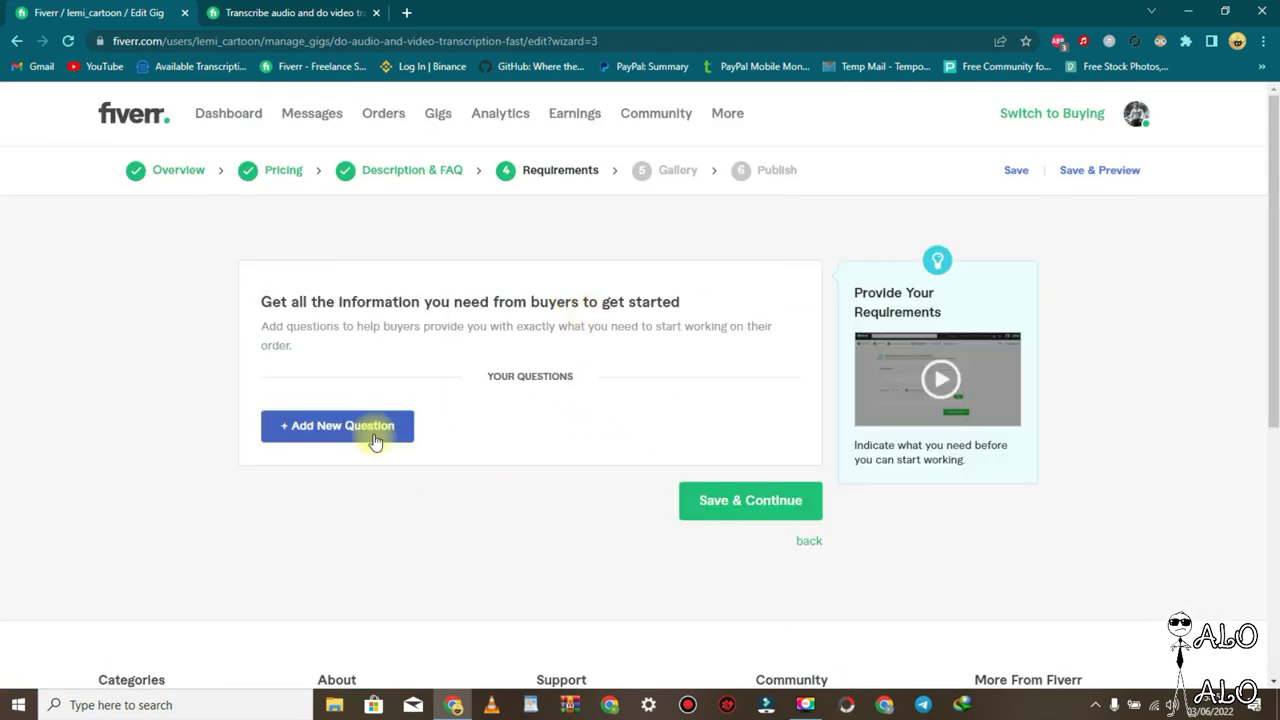
Add a free-text buyer requirement: 'I will need the file to be transcribed in audio or video format.'.
left_click(371, 430)
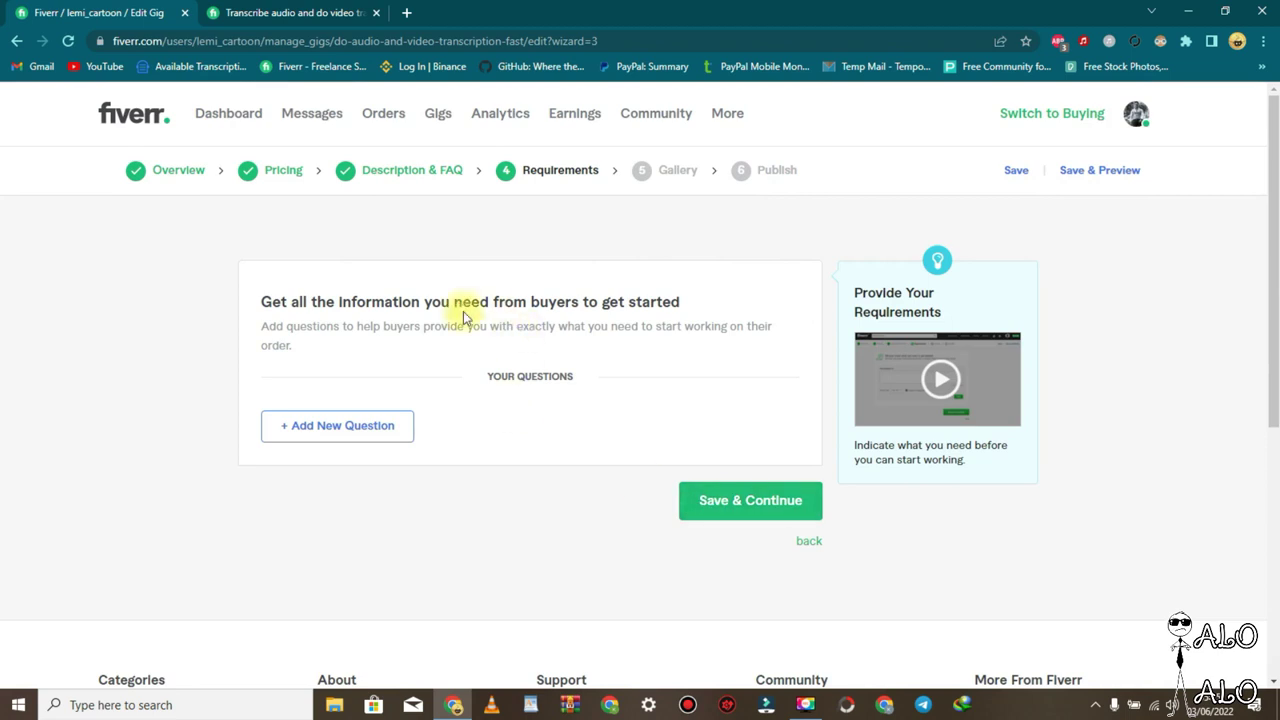
left_click(381, 425)
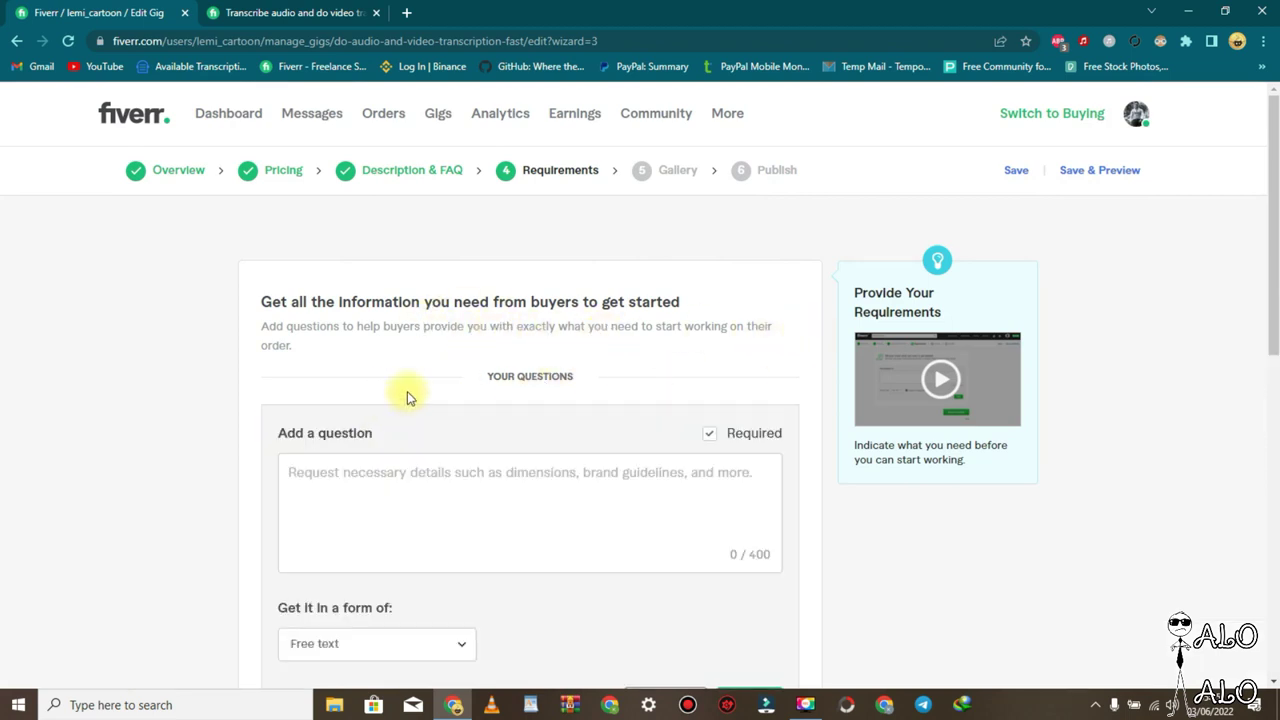
scroll(495, 372, "down", 1)
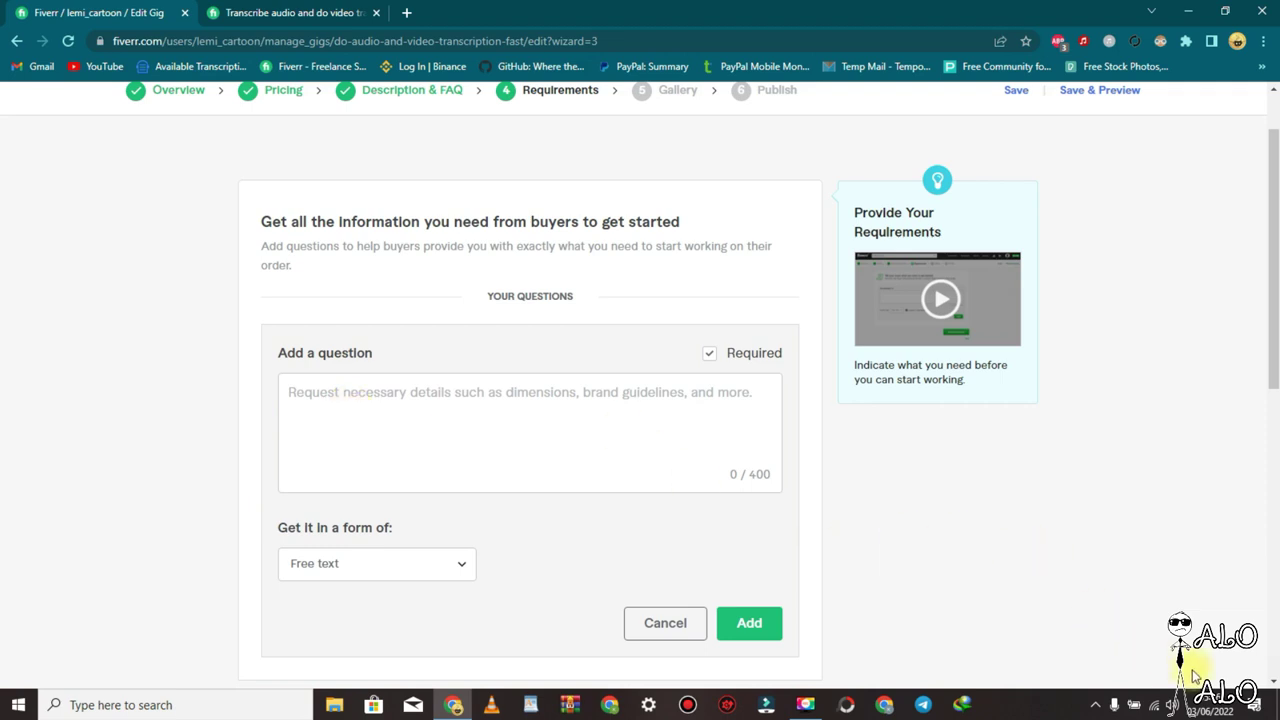
type("I will need the file to be transcribed in audio or video format.")
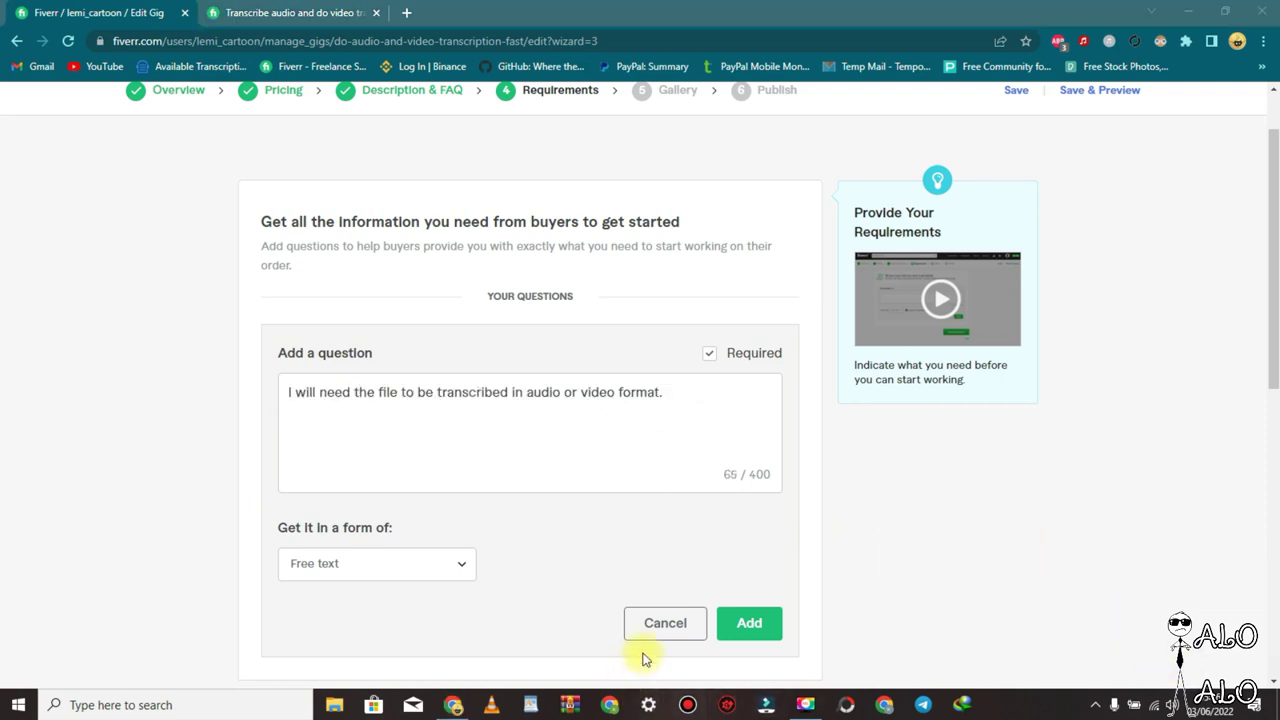
left_click(752, 628)
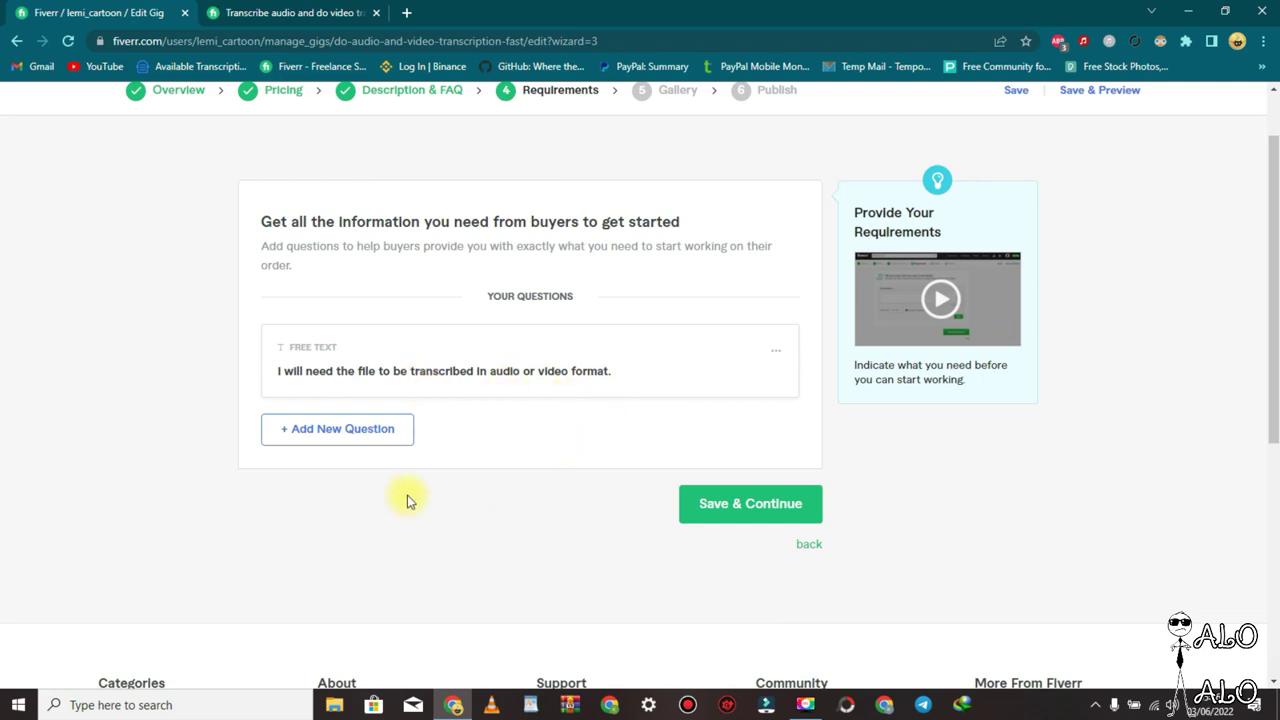
Save the requirements, review a similar transcription gig for reference, then return to the Gallery step.
left_click(757, 510)
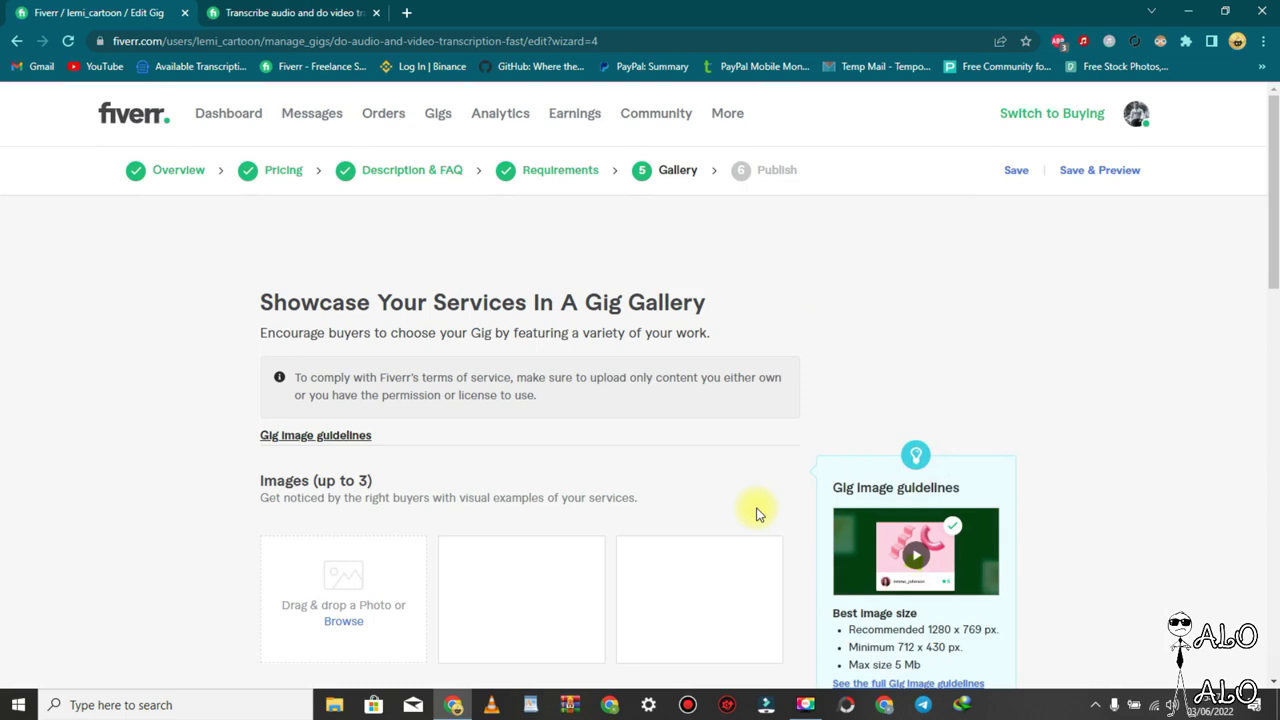
scroll(757, 510, "down", 3)
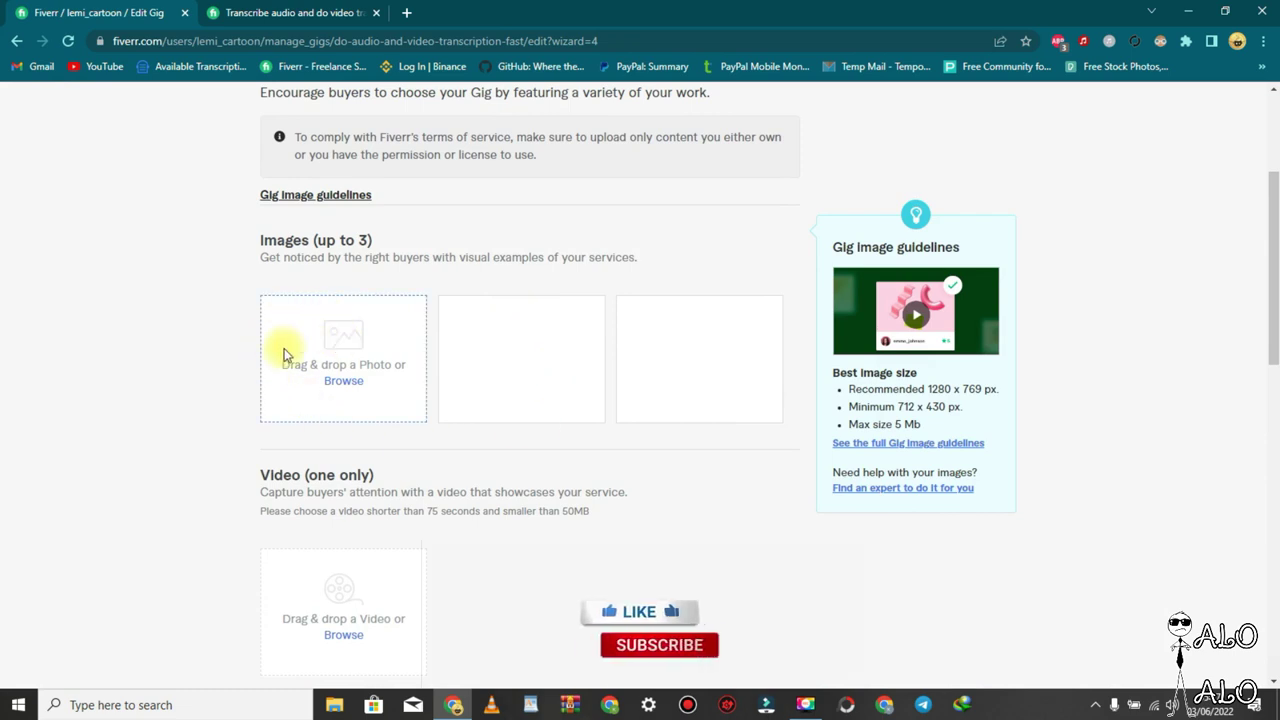
left_click(310, 16)
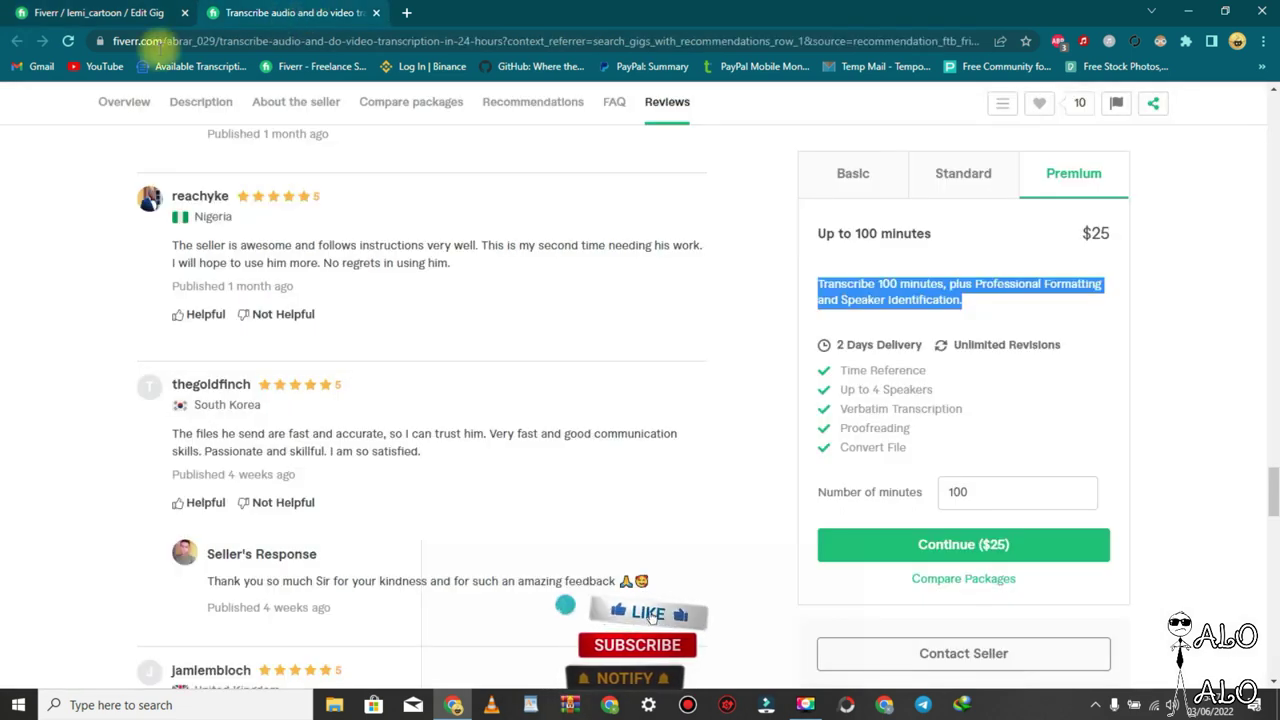
scroll(300, 350, "up", 4)
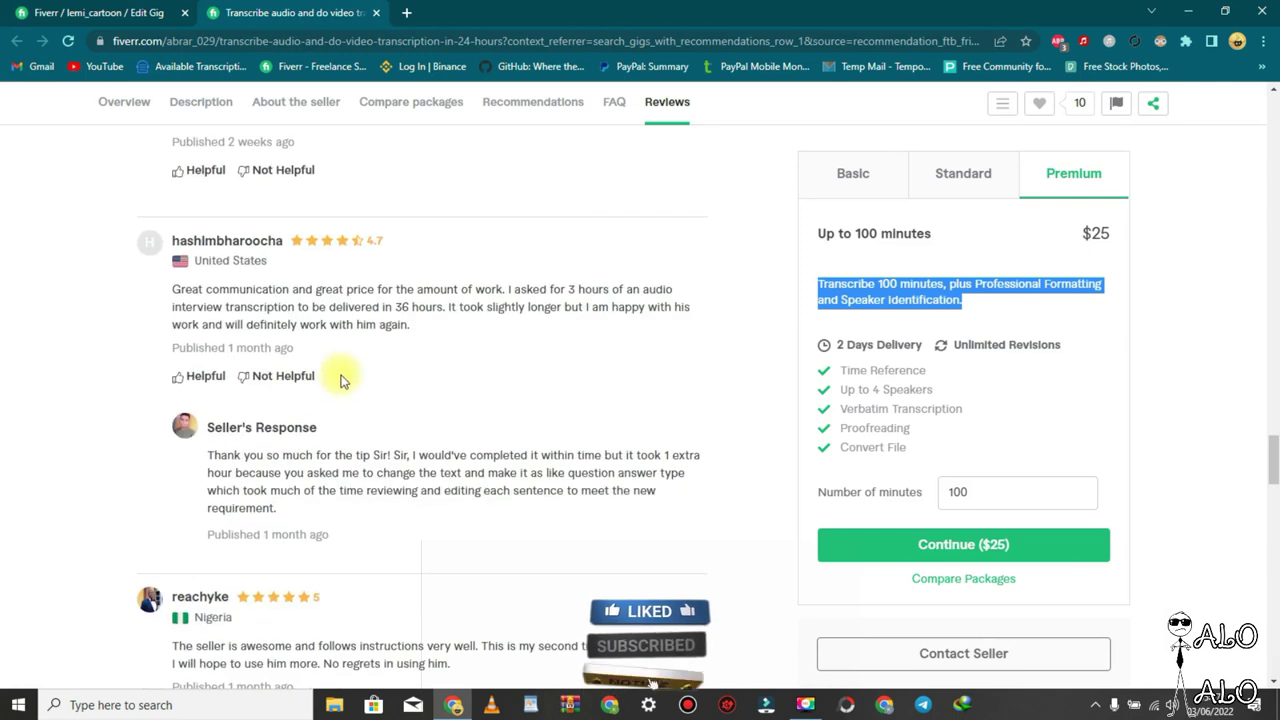
scroll(345, 390, "up", 5)
scroll(351, 400, "up", 7)
scroll(381, 397, "down", 2)
scroll(380, 397, "up", 2)
scroll(380, 395, "down", 3)
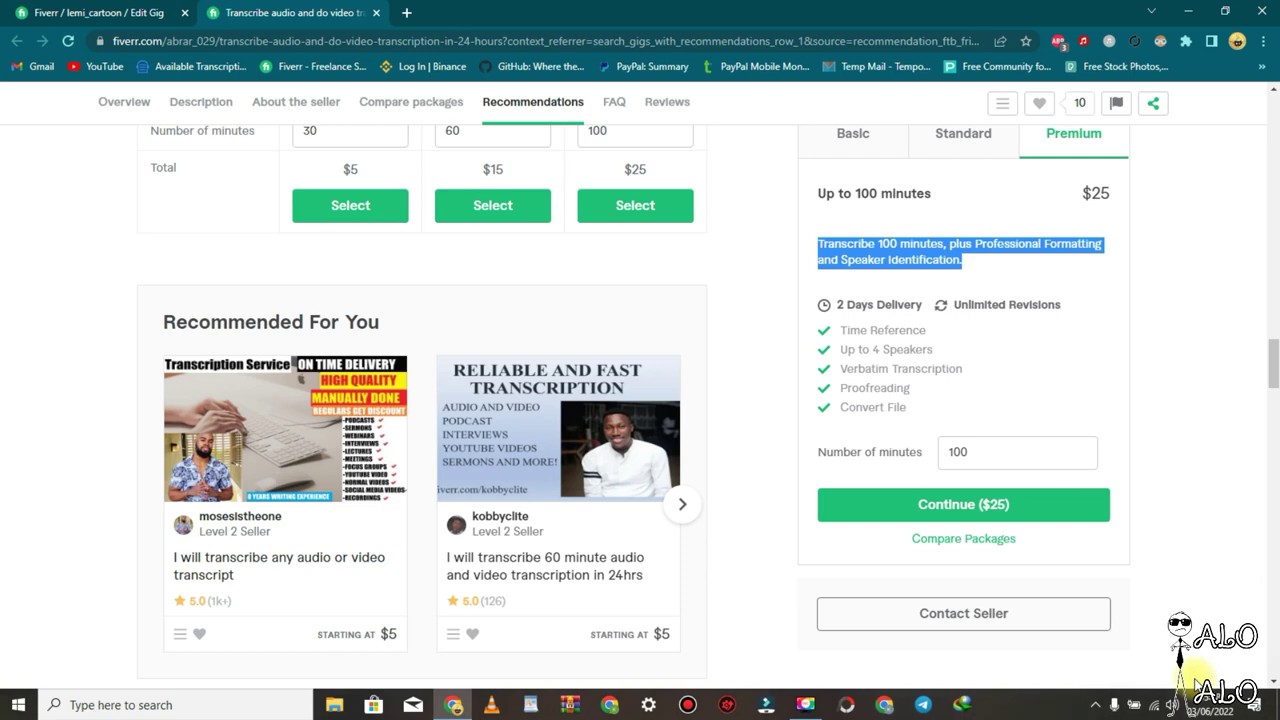
left_click(1195, 680)
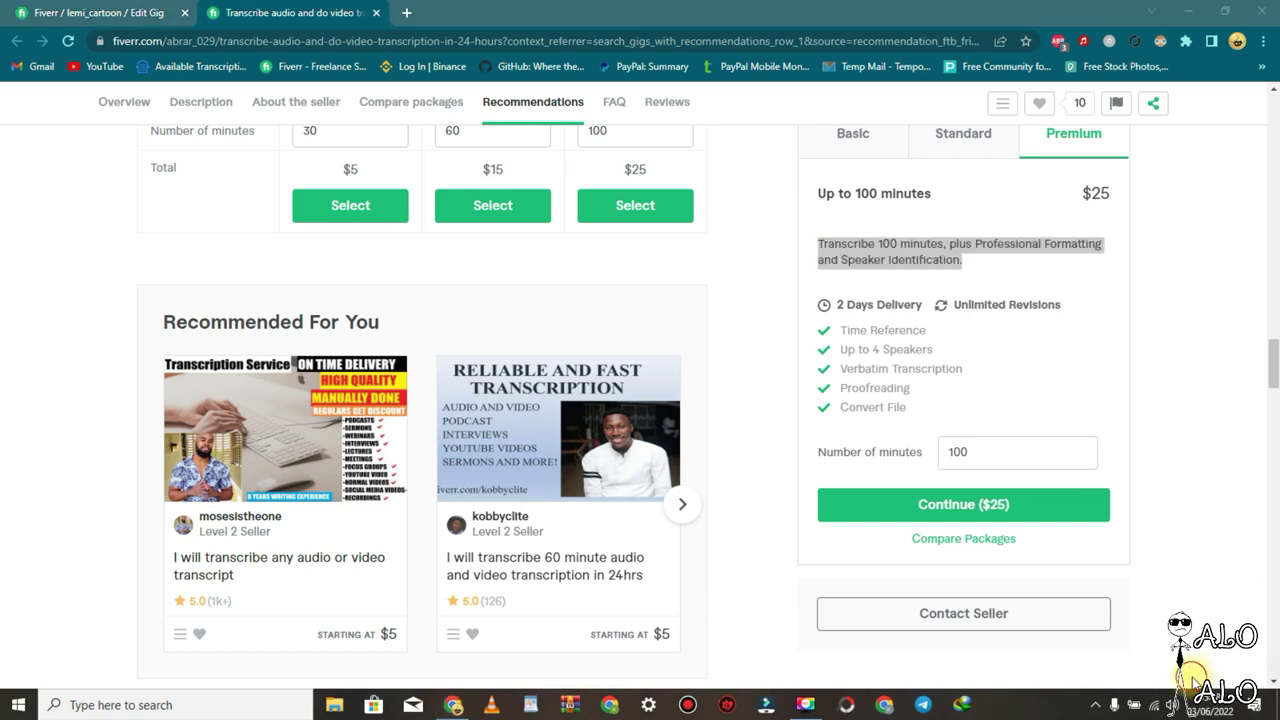
left_click(65, 12)
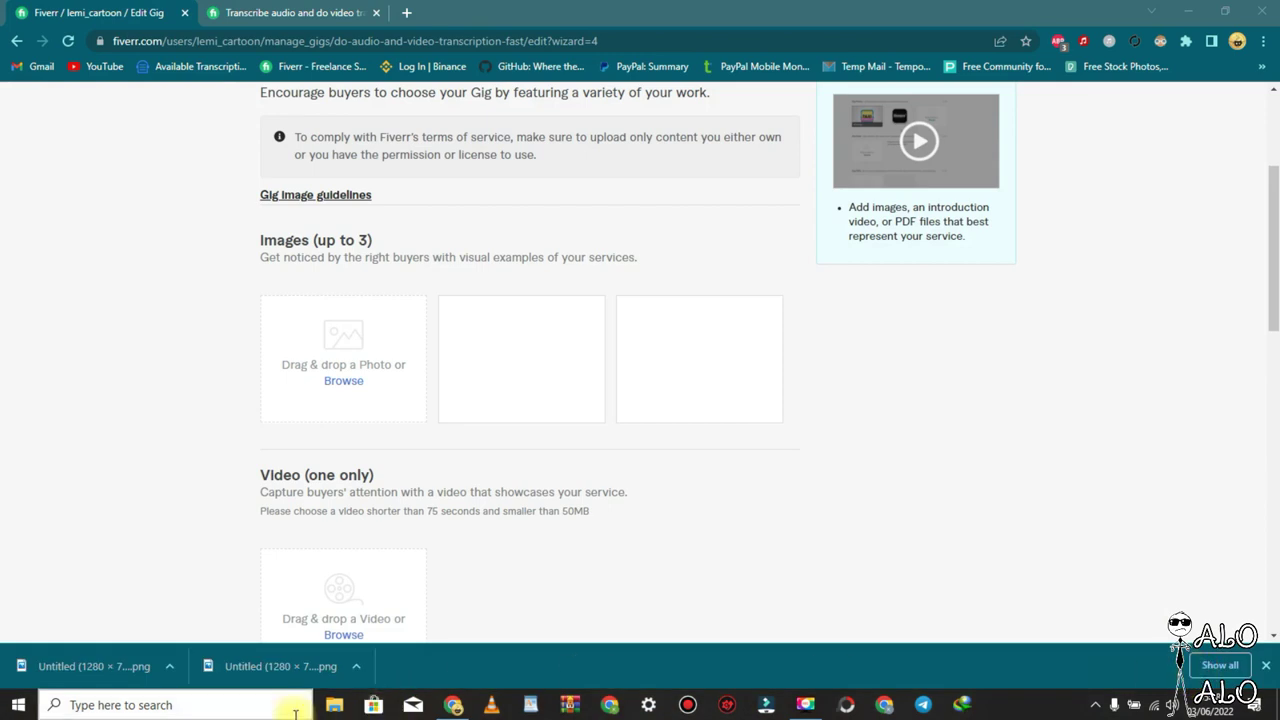
Upload the yellow and red-and-black '$5 for a 30 min' PNGs into the first two image slots.
mouse_move(60, 666)
left_mouse_down()
mouse_move(315, 412)
mouse_move(126, 663)
left_mouse_up()
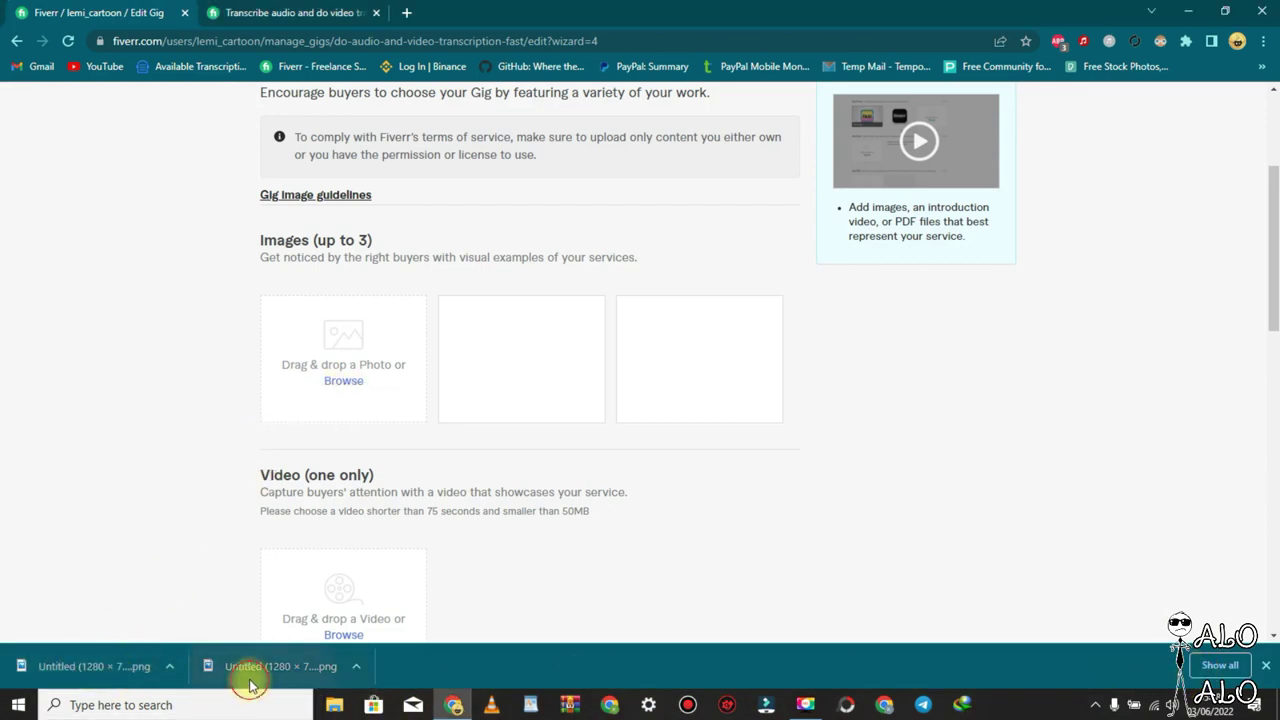
left_click_drag(246, 676, 349, 365)
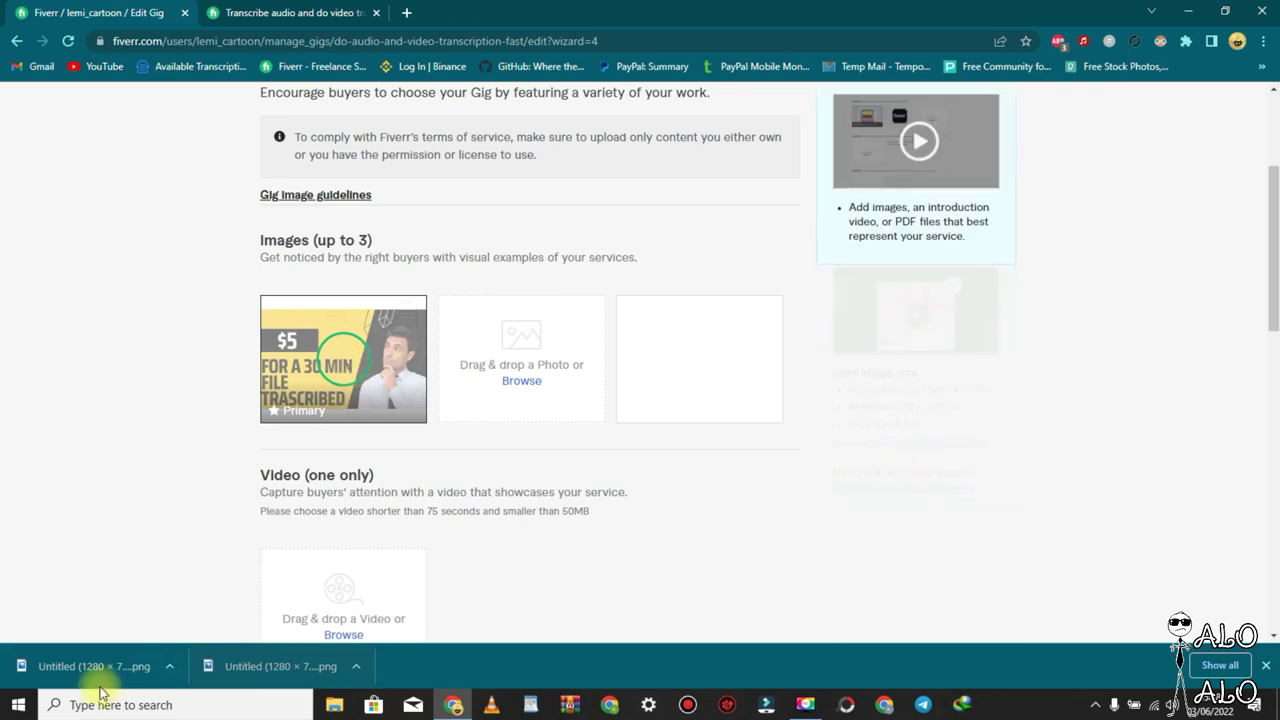
left_click_drag(88, 666, 538, 388)
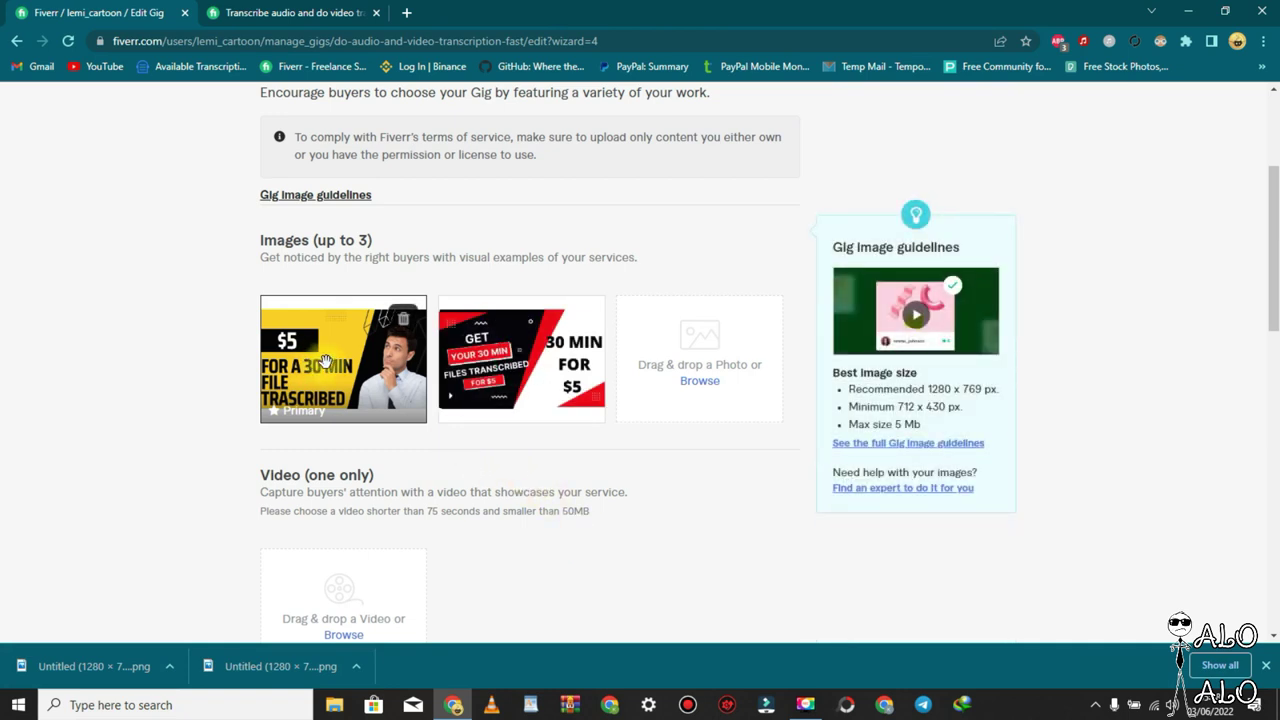
mouse_move(343, 359)
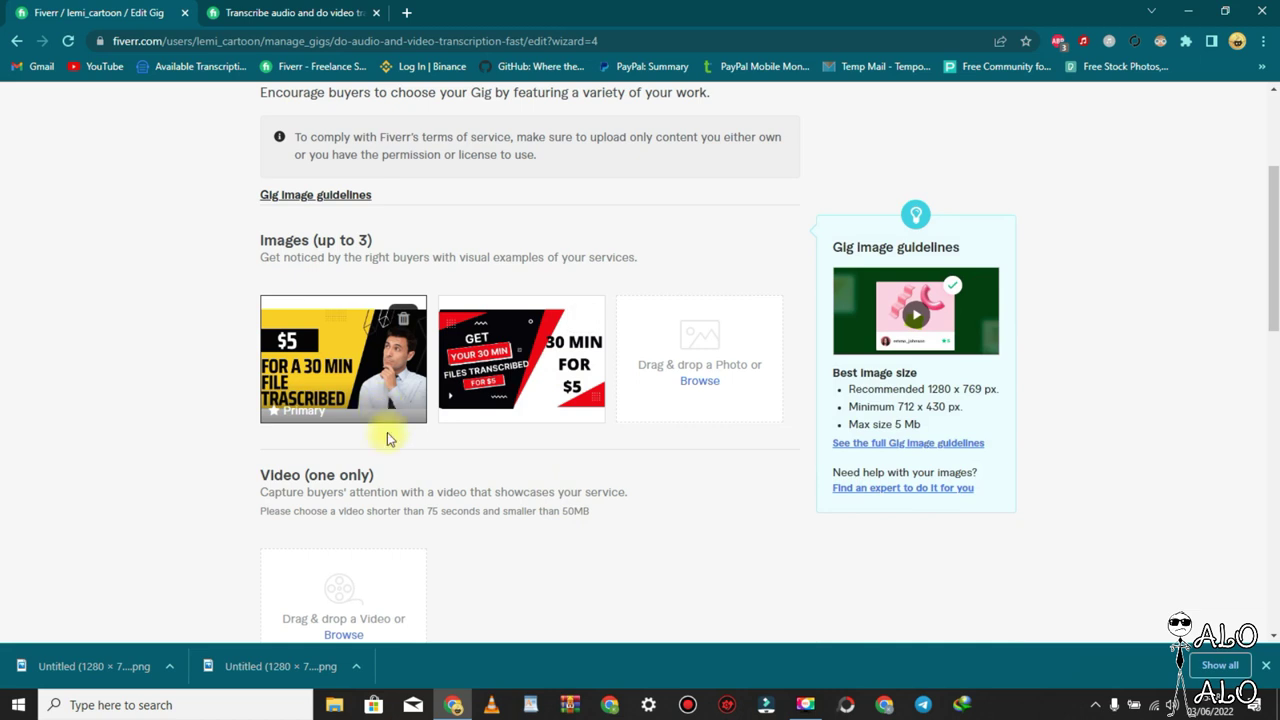
Compare against the other transcription gig, then scroll to the bottom of the gallery page.
left_click(300, 12)
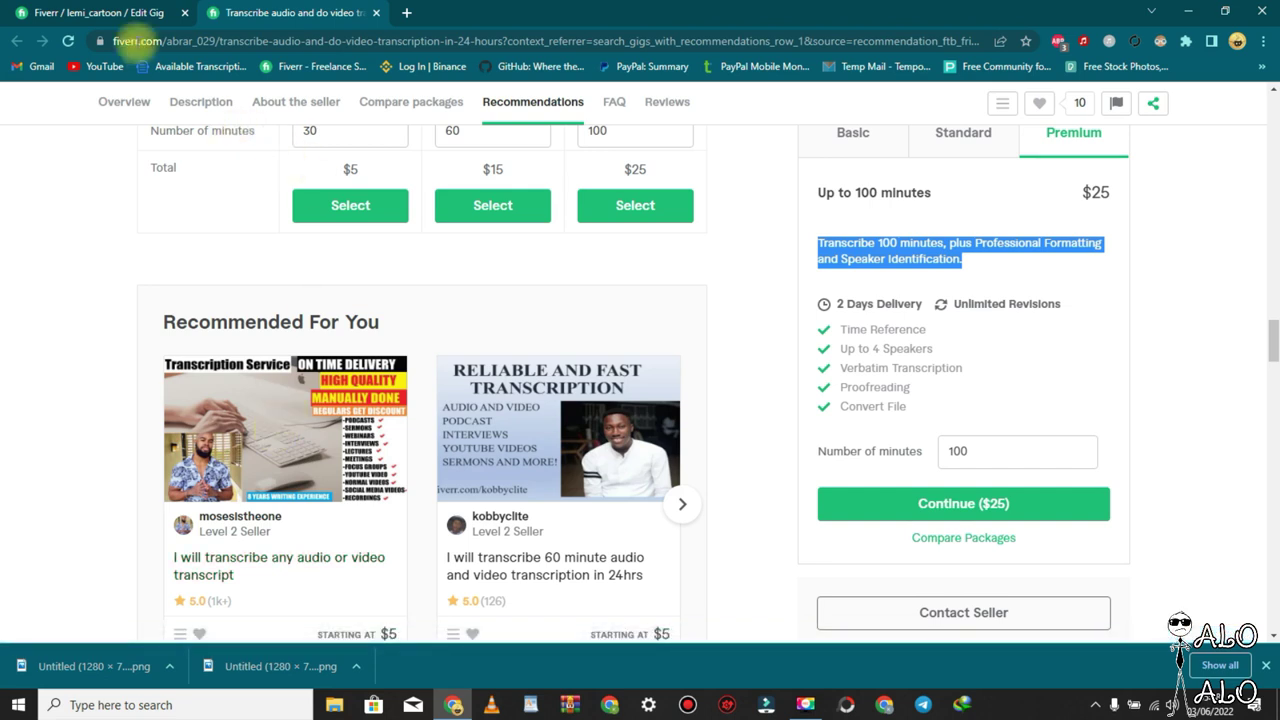
left_click(88, 12)
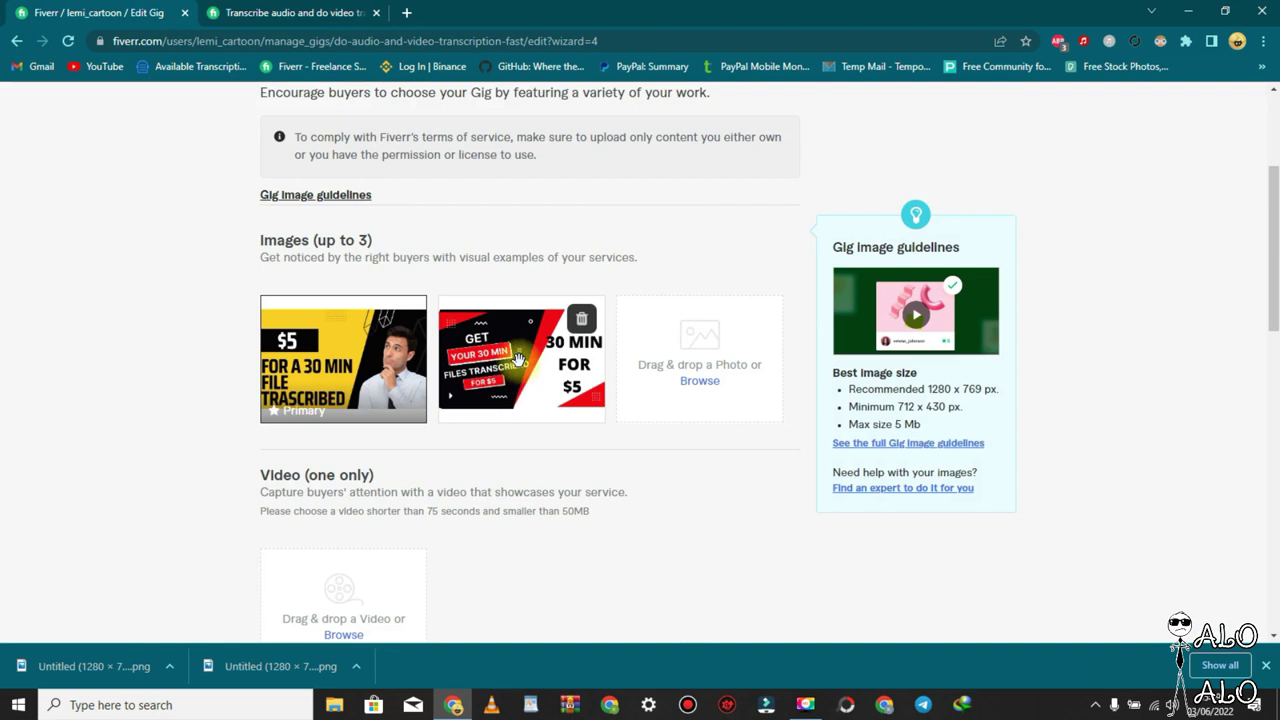
mouse_move(521, 358)
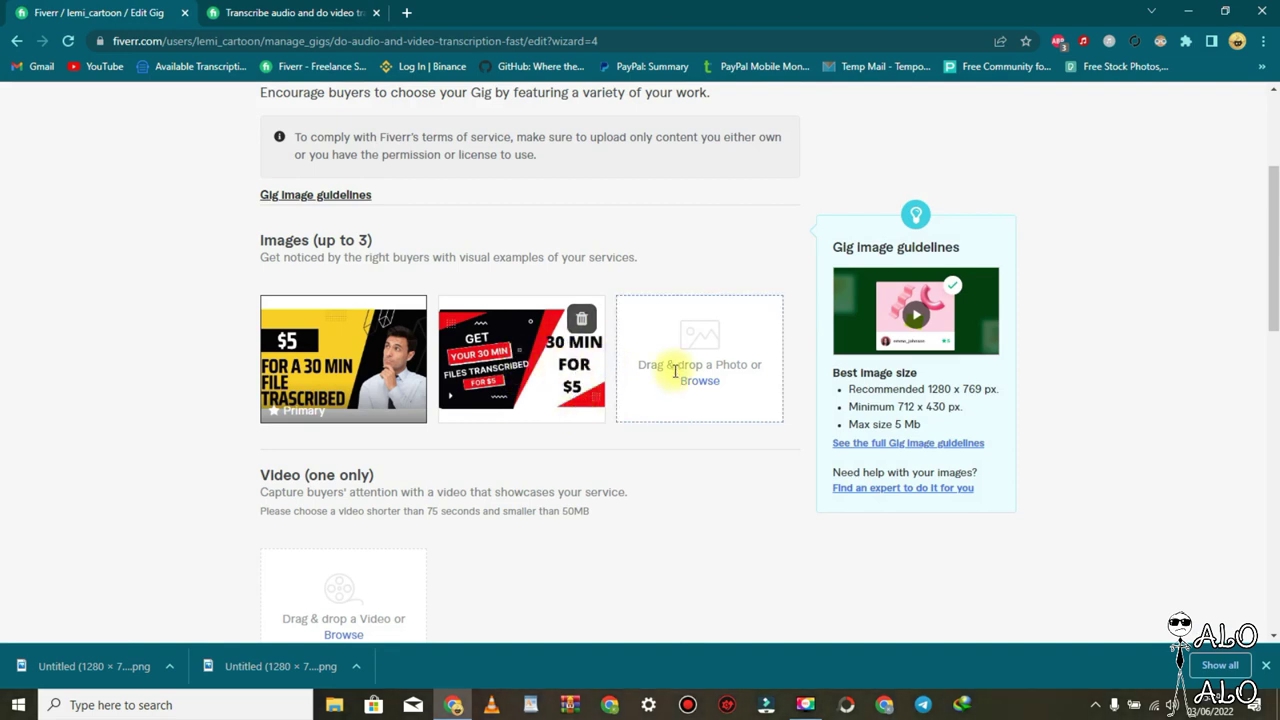
mouse_move(343, 358)
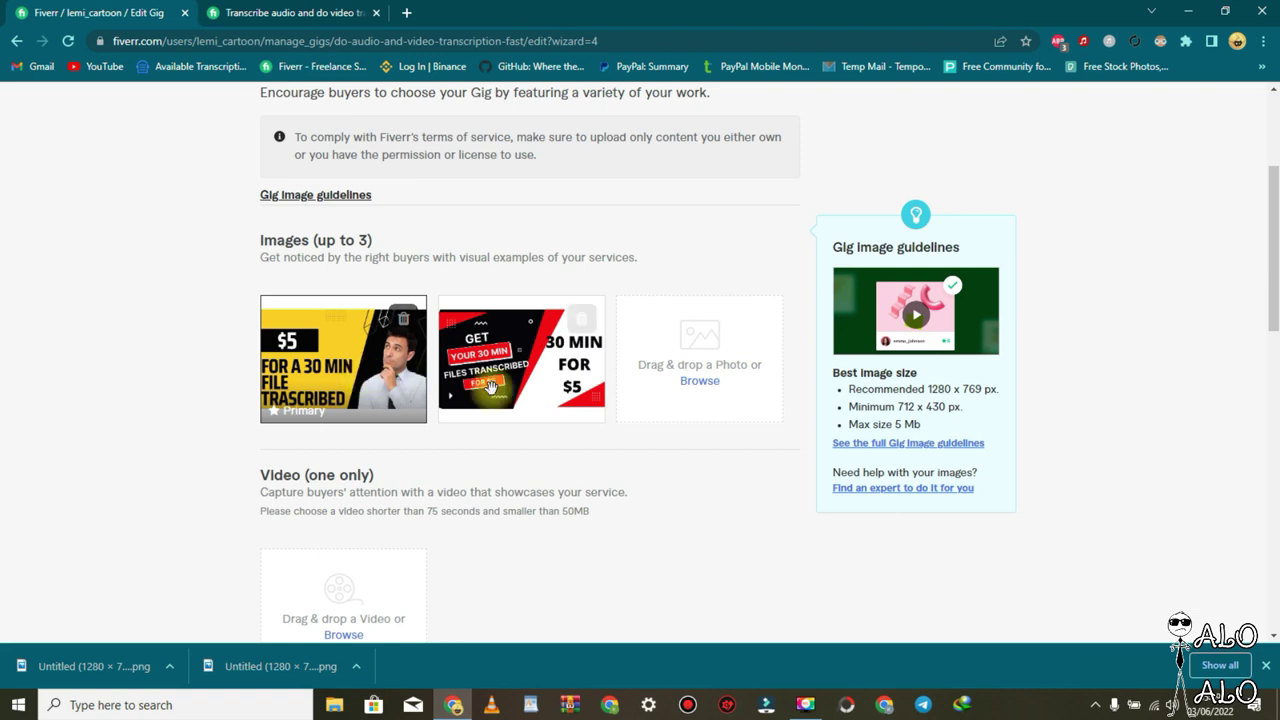
scroll(540, 371, "down", 1)
scroll(540, 371, "down", 1)
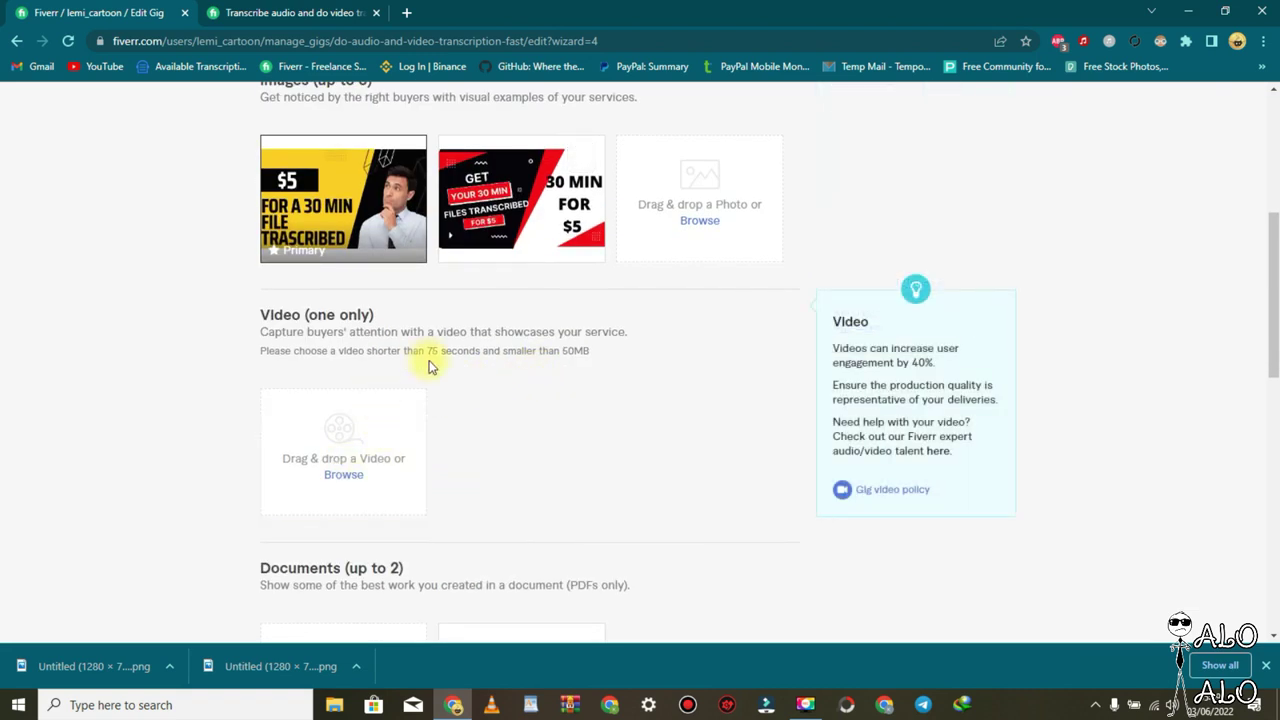
scroll(428, 370, "up", 1)
scroll(415, 460, "down", 4)
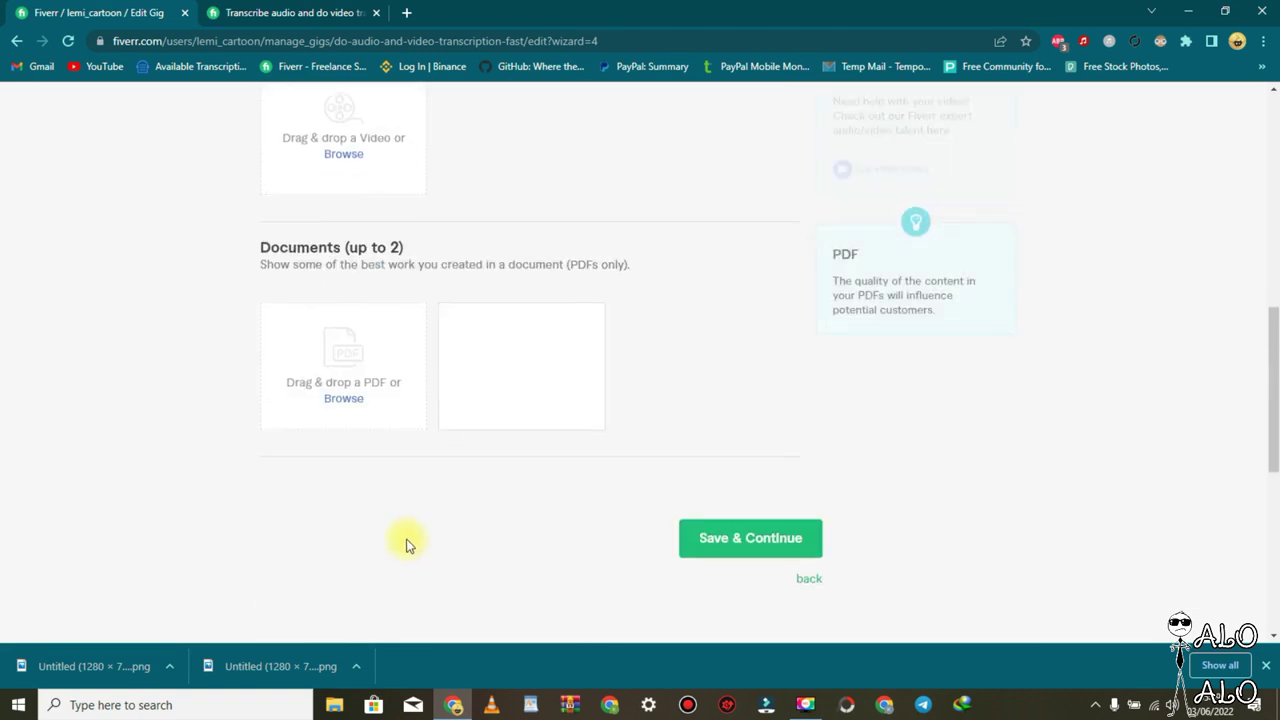
Save the gallery and reach the Publish step showing the English Skills Test completed.
left_click(725, 549)
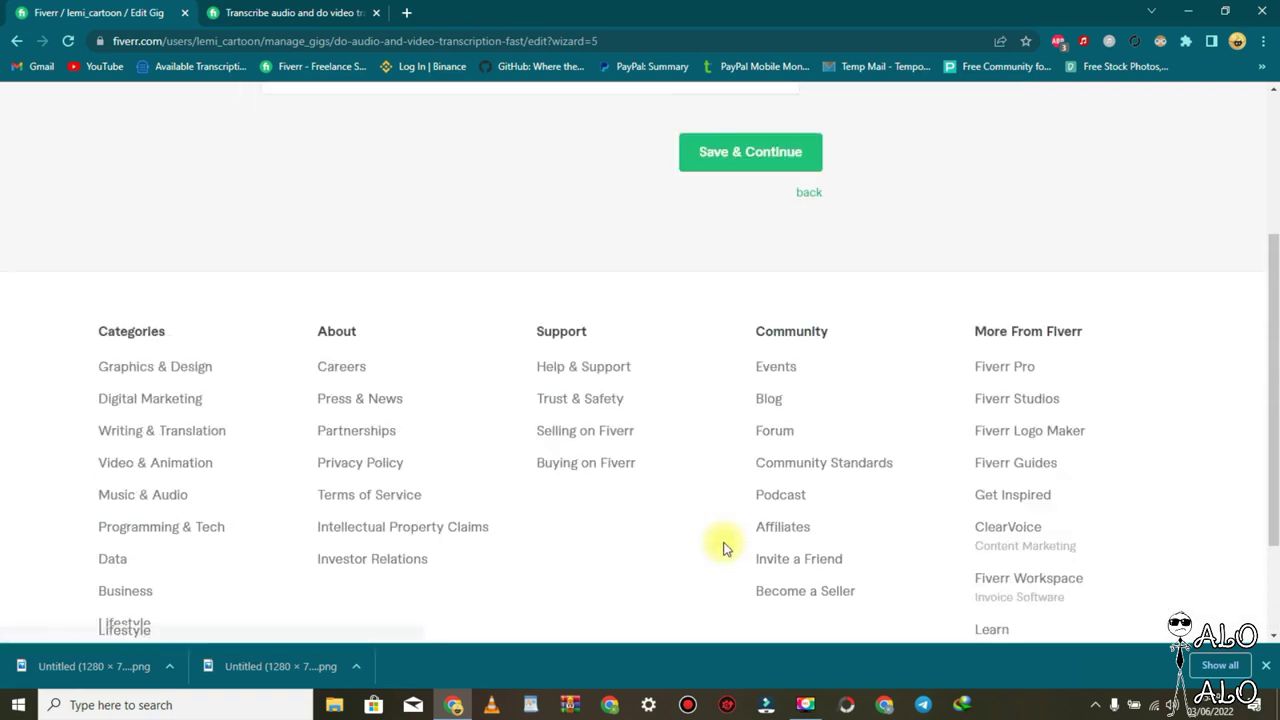
scroll(669, 353, "up", 4)
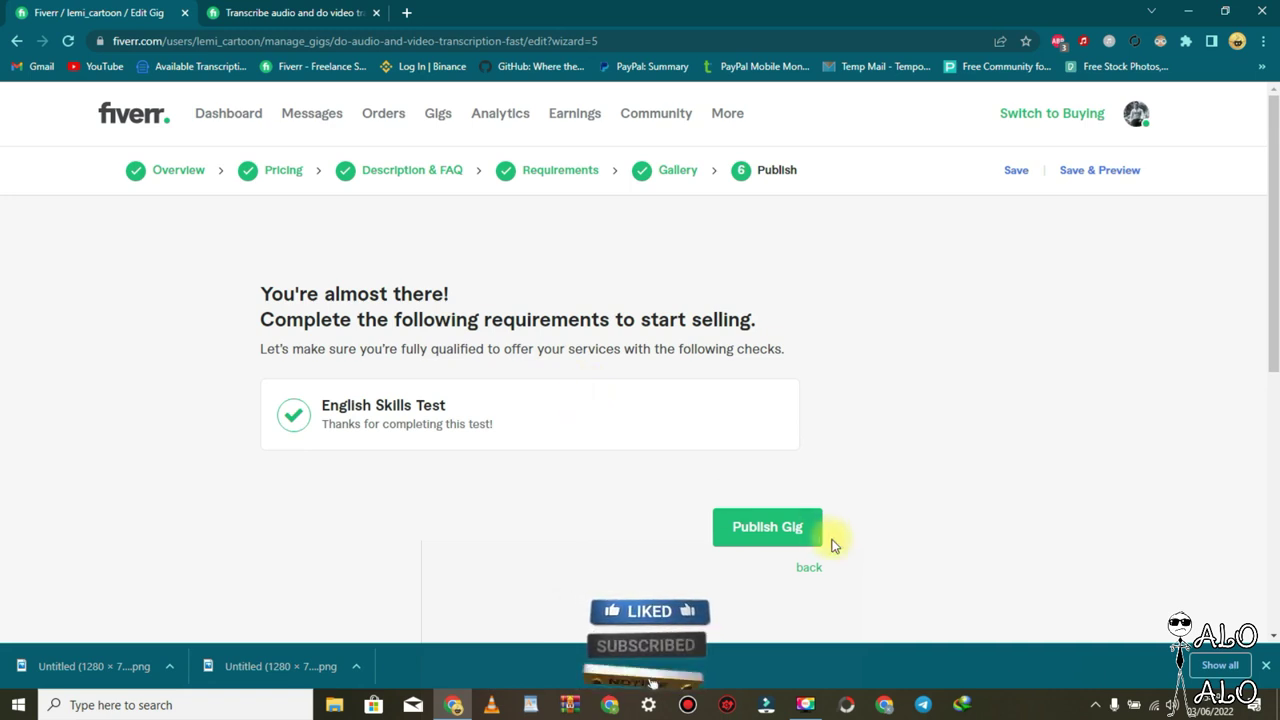
Publish the transcription gig and review the 'open for business' confirmation with its gig link.
left_click(773, 528)
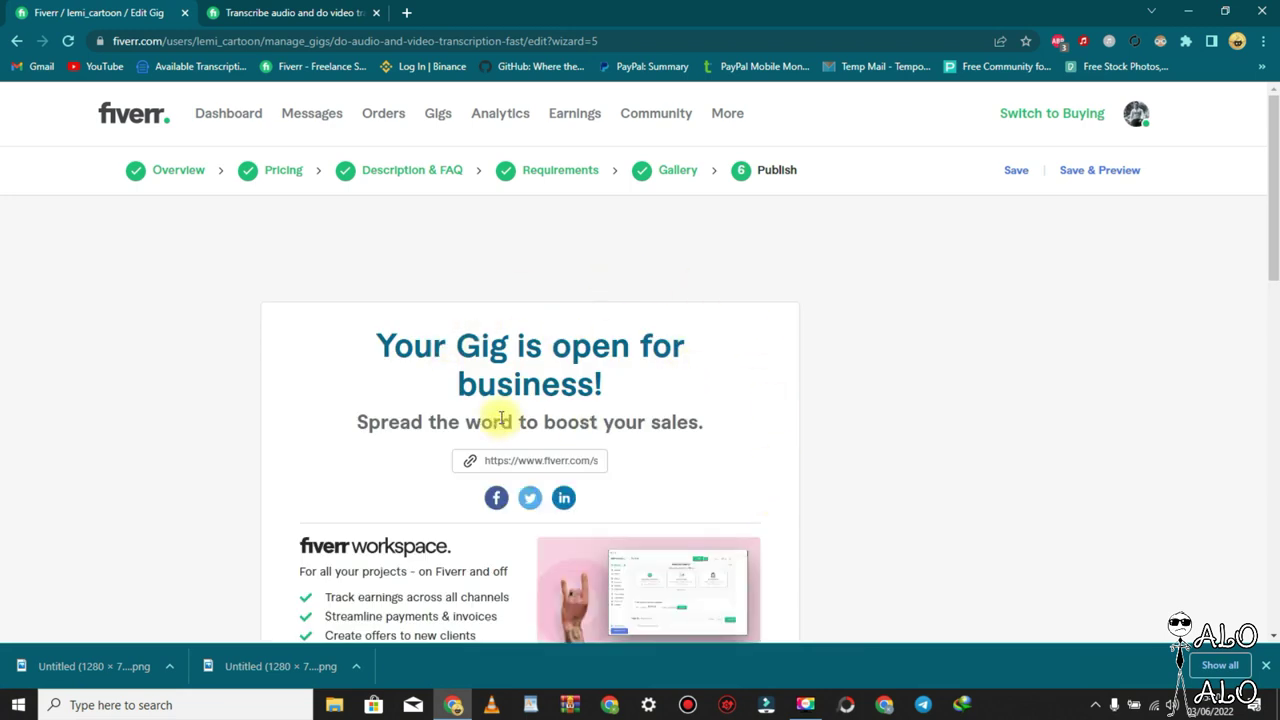
scroll(474, 482, "down", 2)
scroll(462, 440, "down", 3)
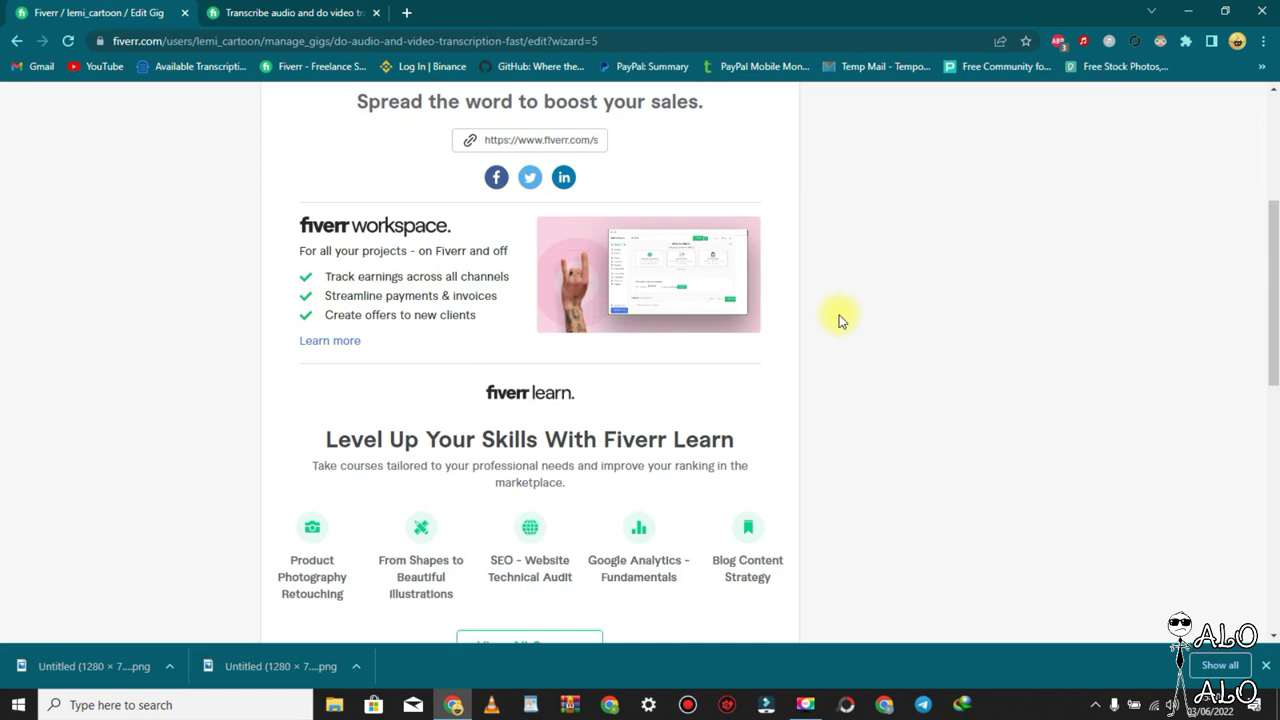
scroll(934, 364, "up", 3)
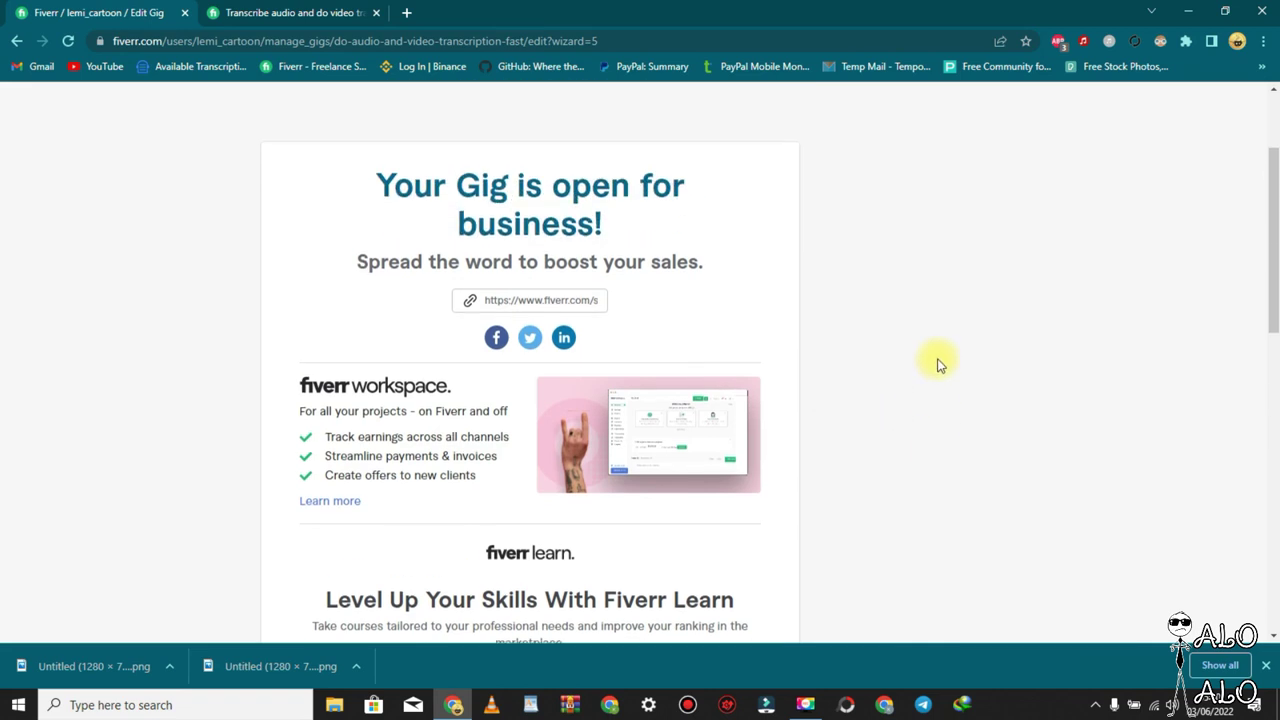
scroll(938, 365, "up", 1)
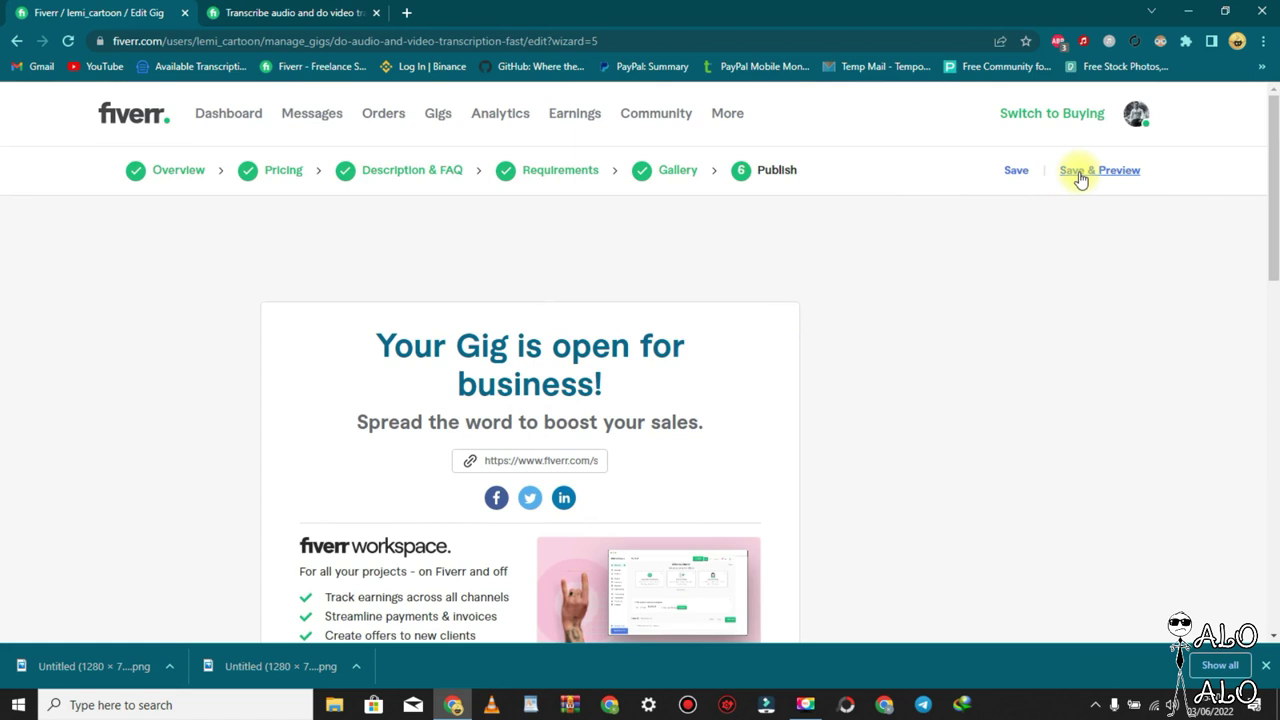
Open the gig preview and check the Basic $5, Standard $10 and Premium $20 packages.
left_click(1078, 172)
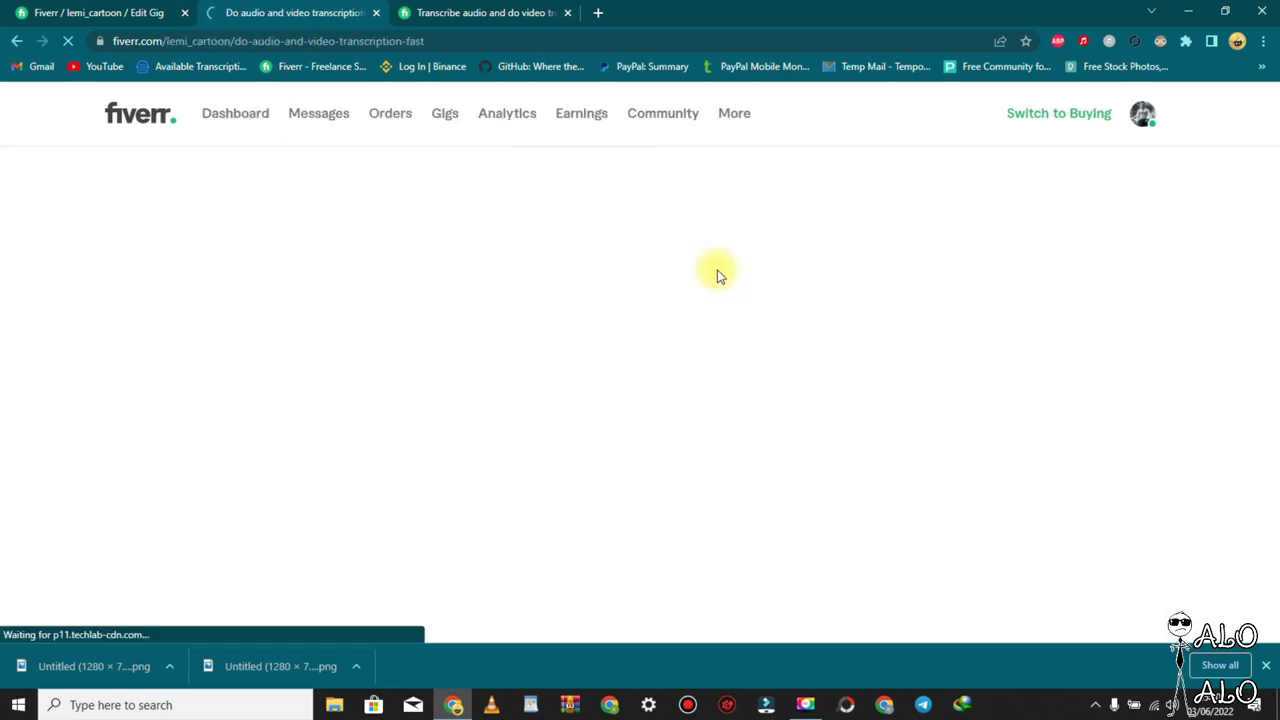
scroll(717, 285, "down", 1)
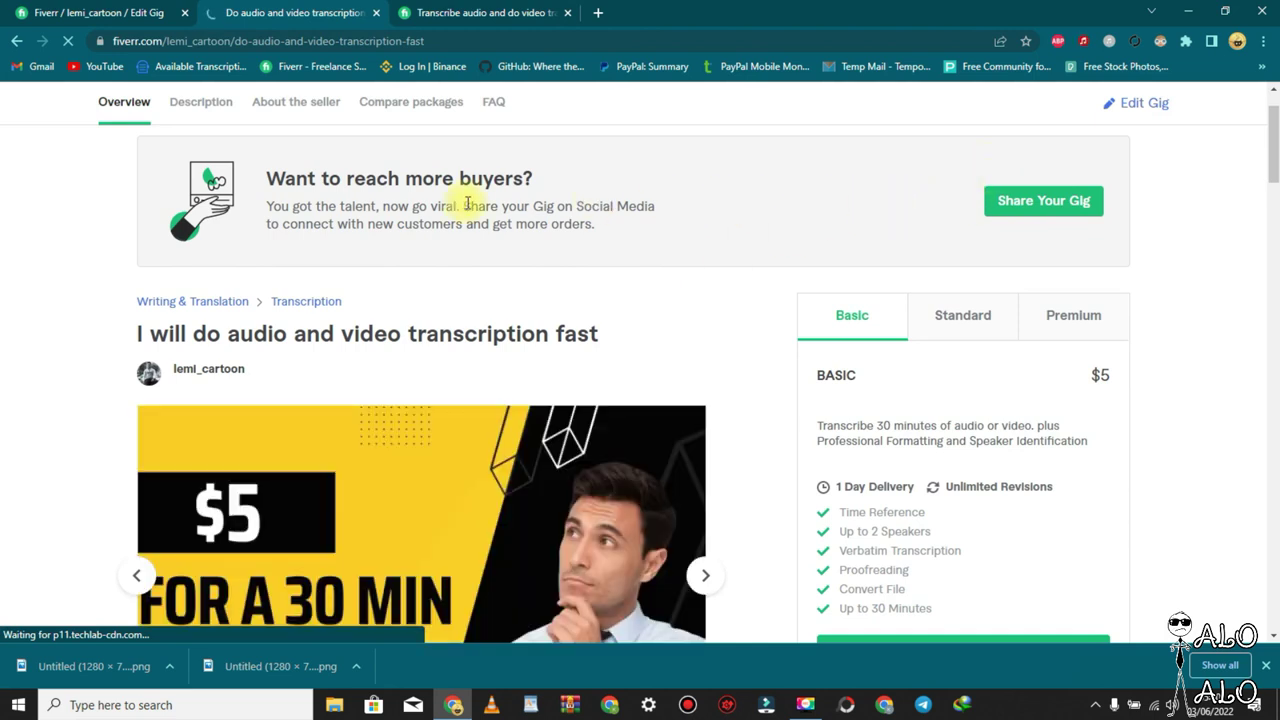
scroll(650, 414, "down", 2)
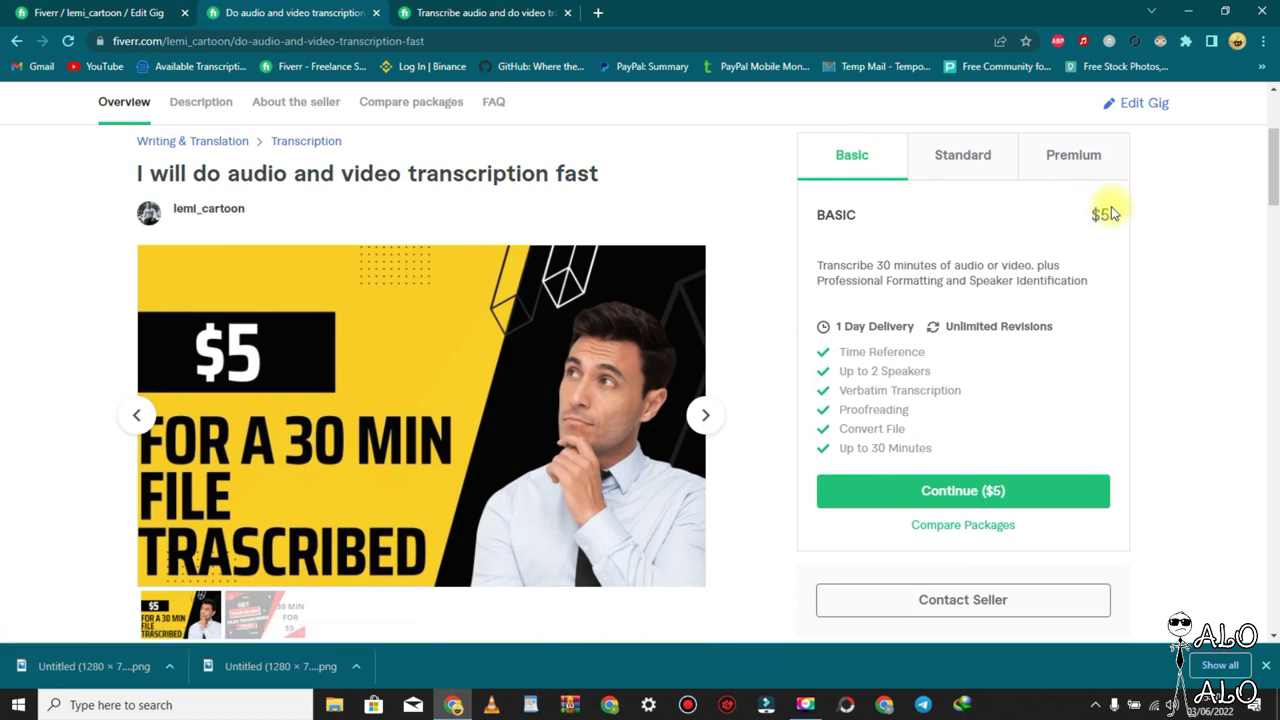
left_click(970, 165)
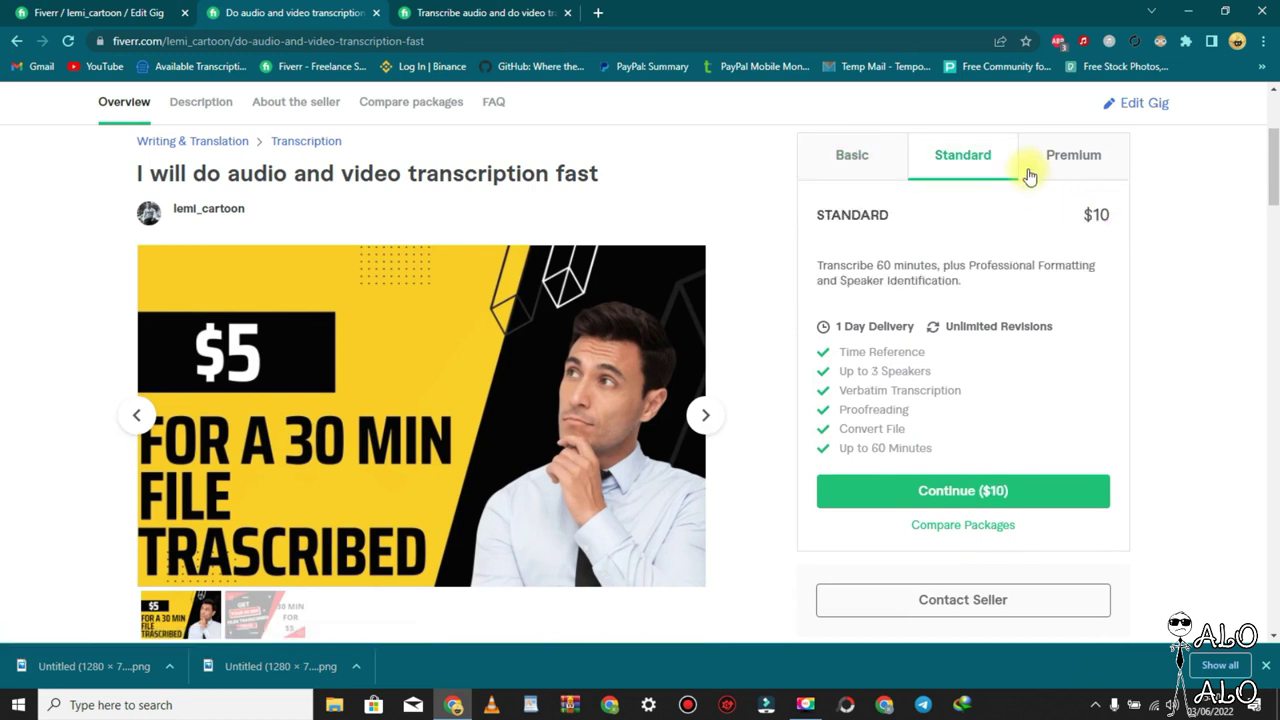
left_click(1073, 172)
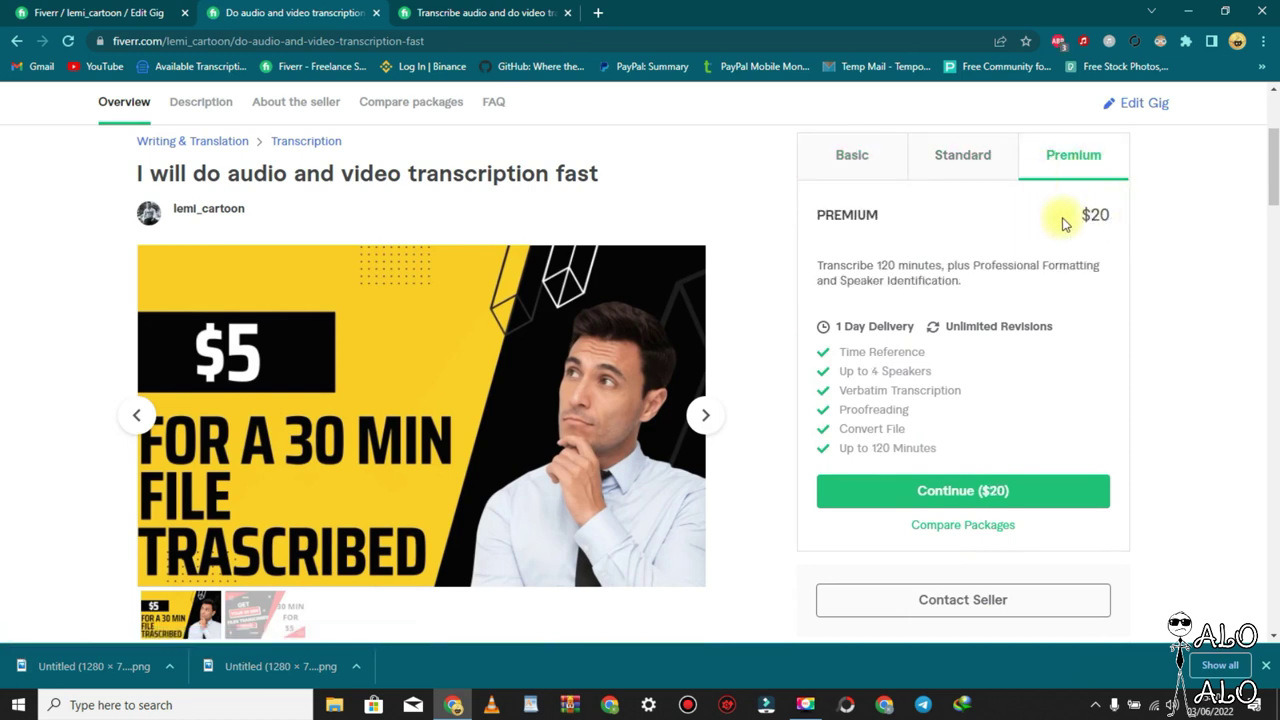
left_click(838, 166)
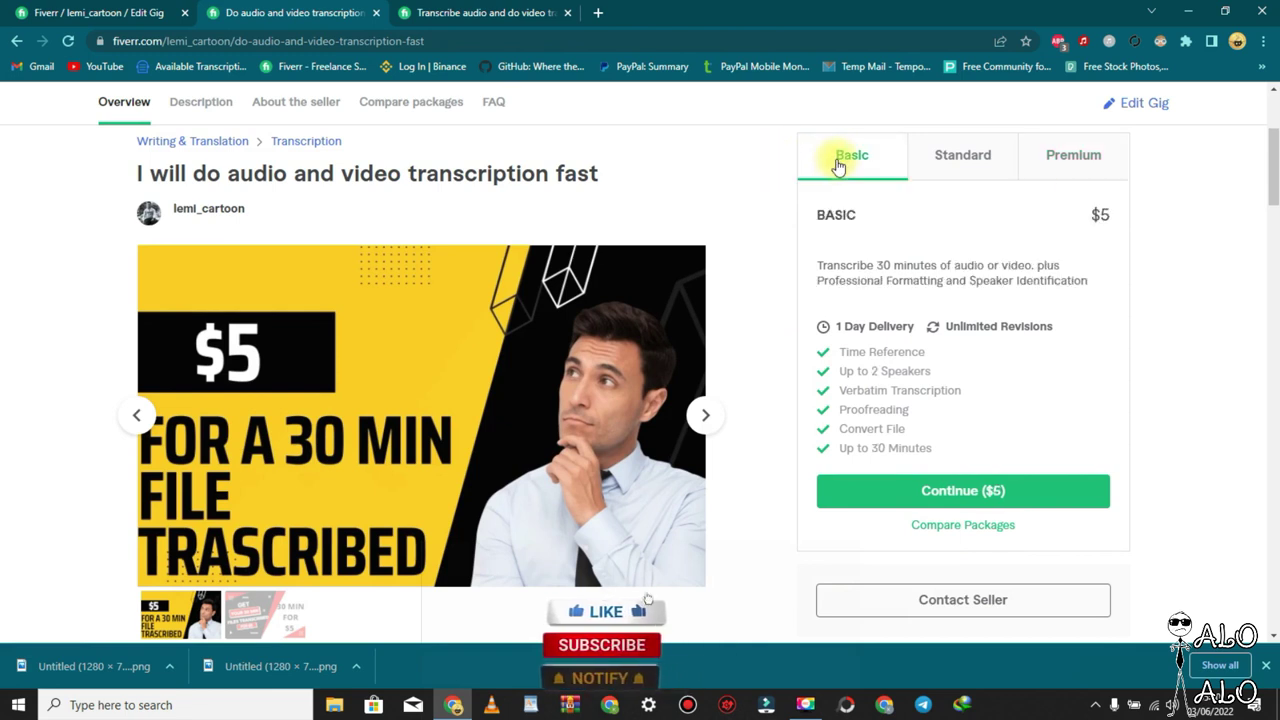
Switch between the two thumbnail images on the live gig page.
scroll(608, 343, "down", 2)
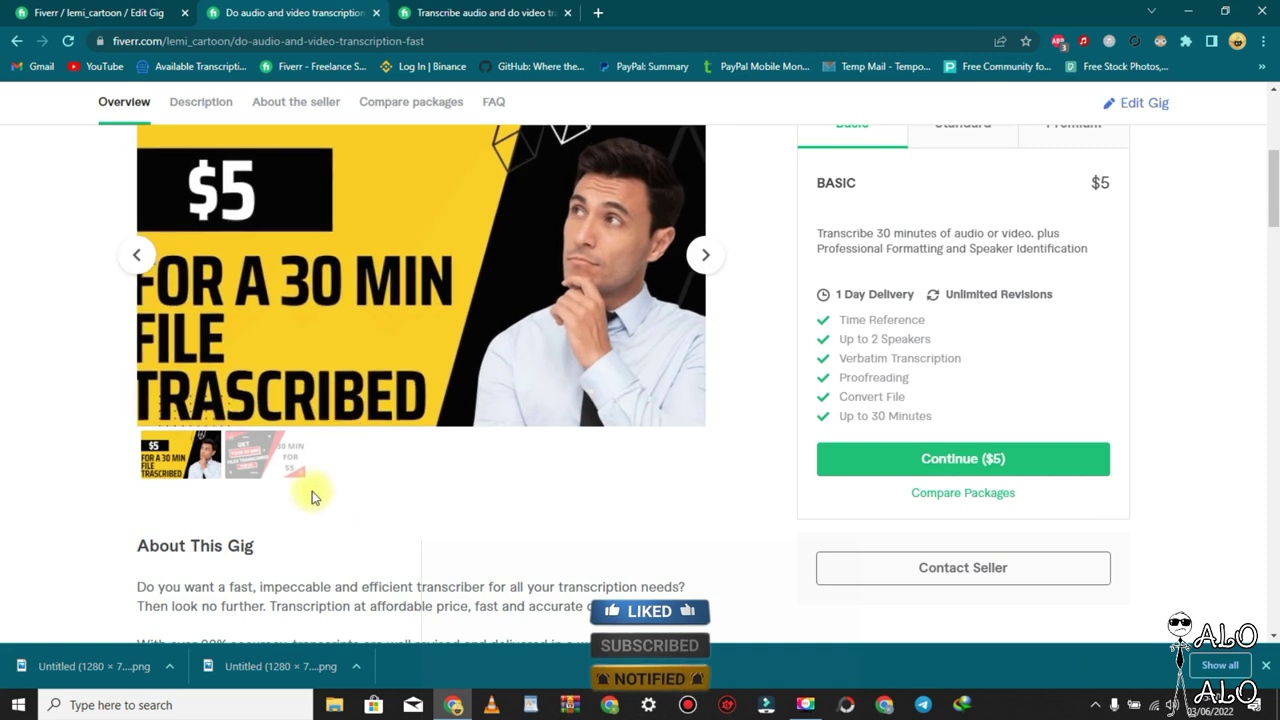
left_click(268, 462)
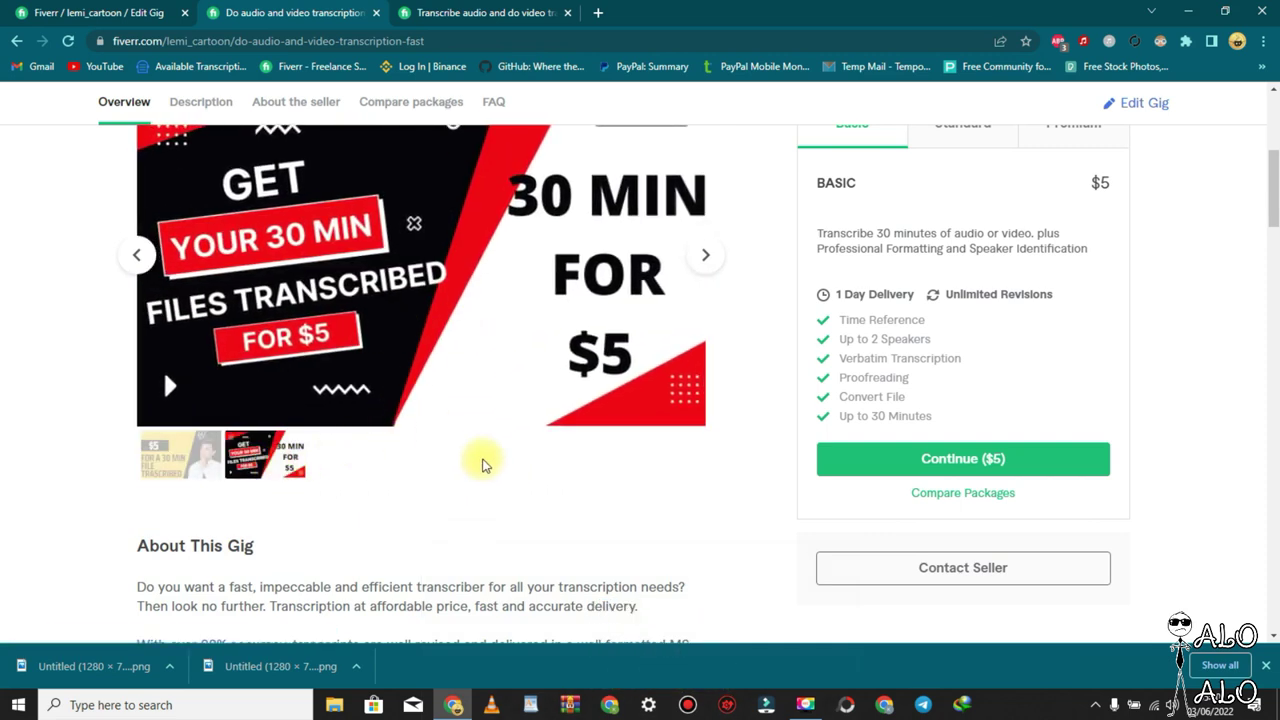
scroll(486, 457, "up", 2)
scroll(336, 481, "down", 1)
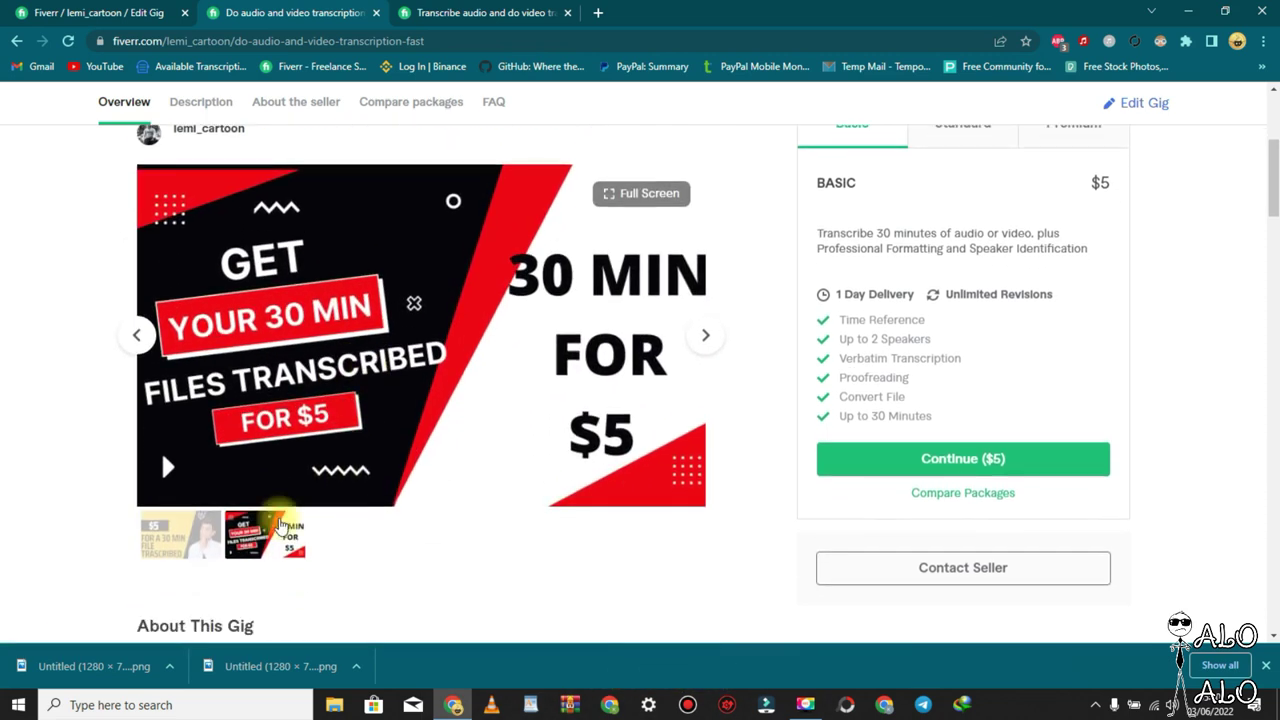
left_click(197, 548)
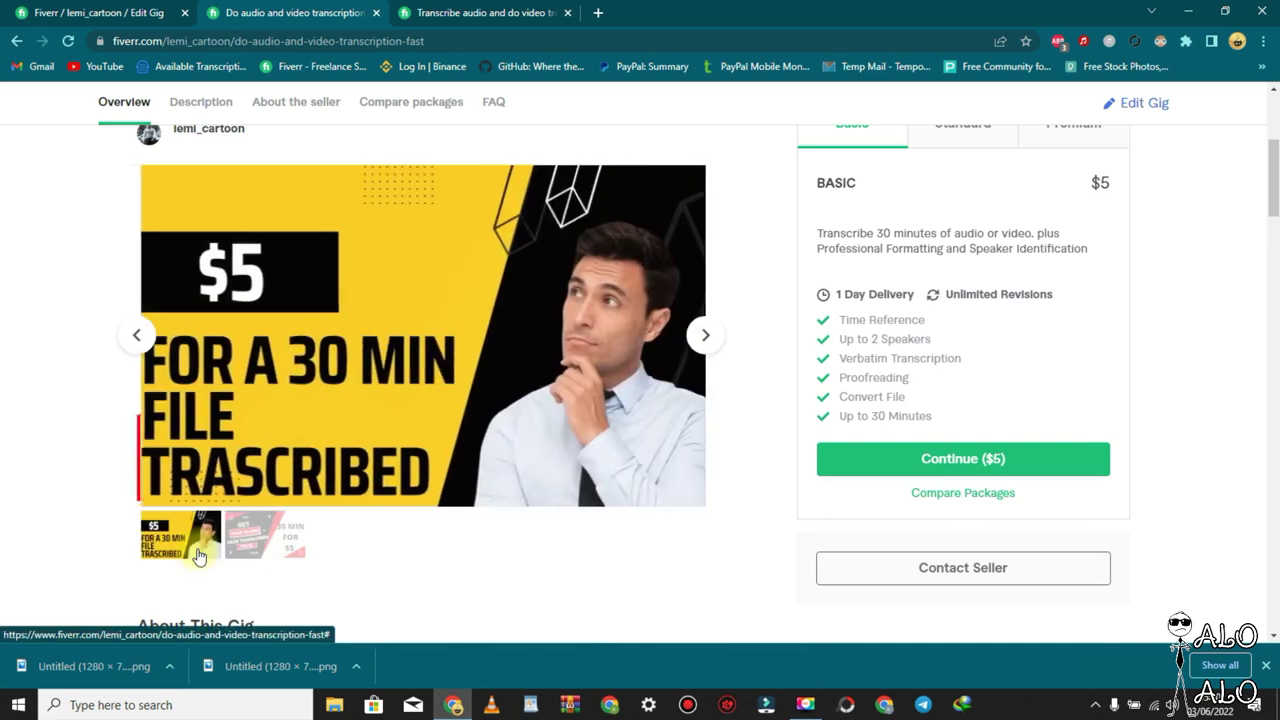
left_click(267, 548)
mouse_move(421, 335)
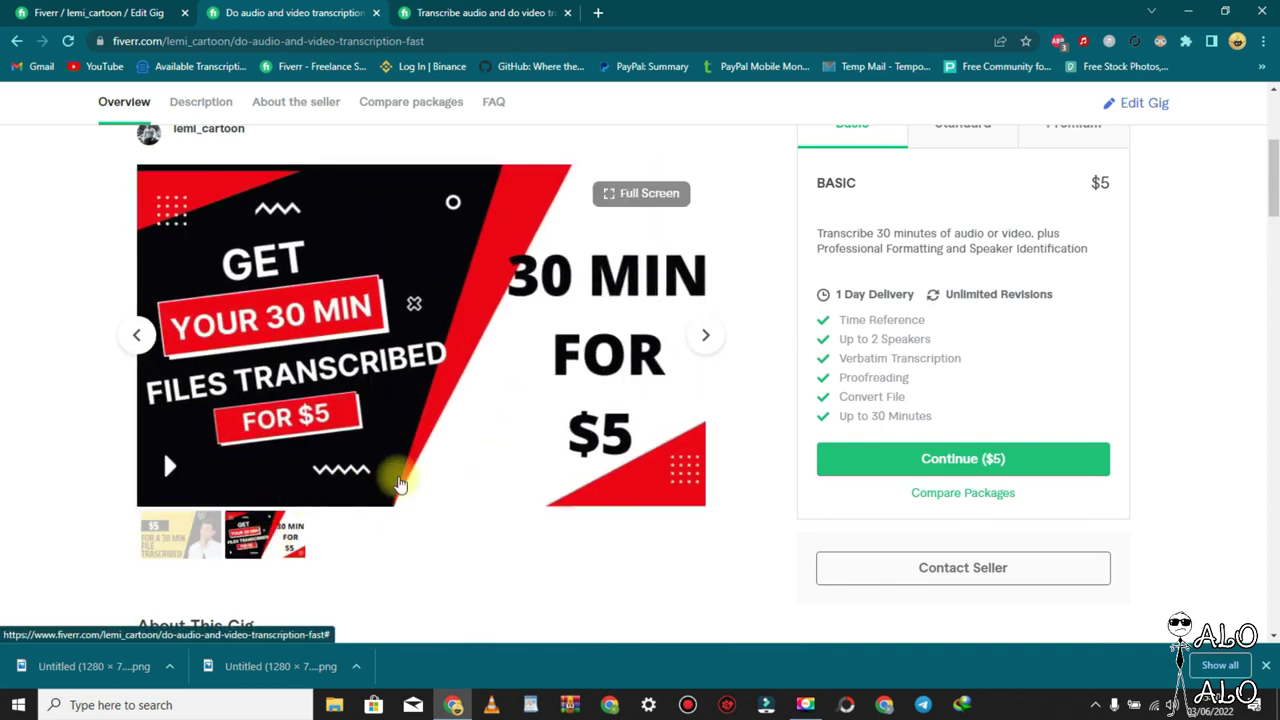
Scroll through the gig's description, FAQ and tags, then back to the top.
scroll(287, 470, "down", 2)
scroll(287, 470, "down", 2)
scroll(286, 474, "down", 1)
scroll(321, 400, "down", 5)
scroll(321, 400, "down", 5)
scroll(321, 400, "down", 2)
scroll(321, 400, "down", 6)
scroll(321, 400, "down", 2)
scroll(321, 404, "up", 4)
scroll(321, 404, "up", 3)
scroll(321, 404, "up", 5)
scroll(321, 404, "up", 5)
scroll(322, 399, "up", 2)
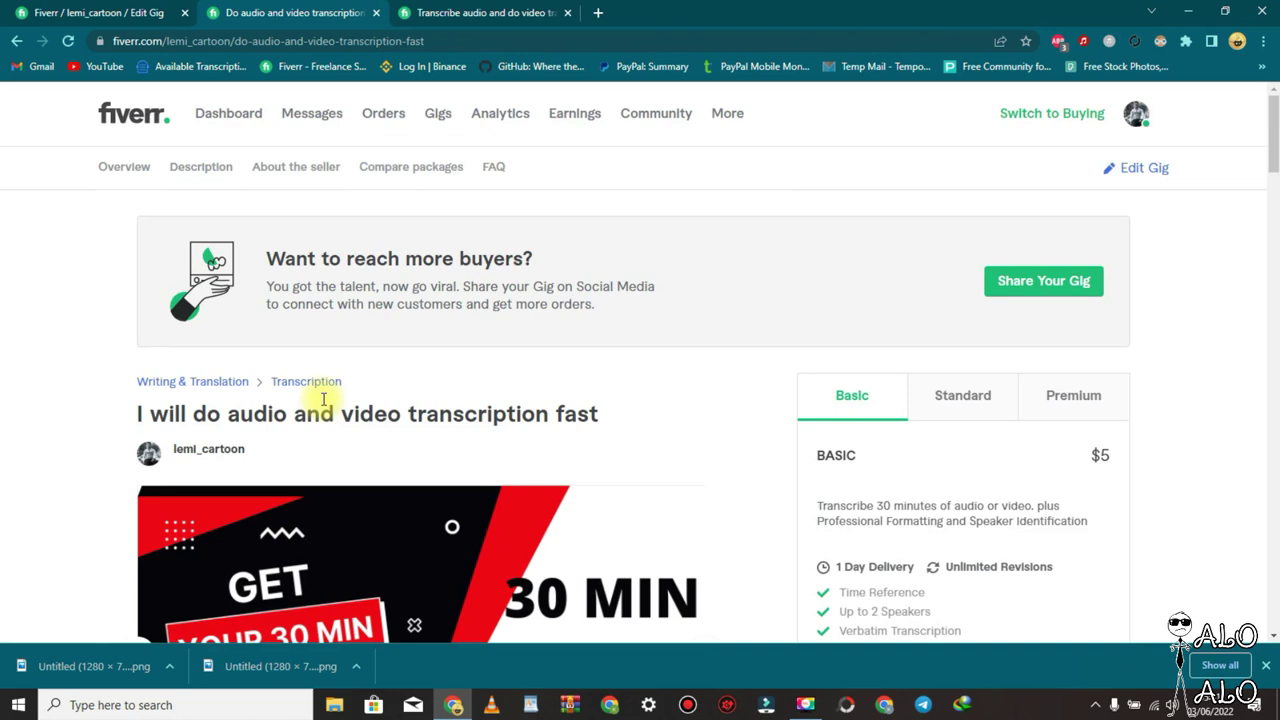